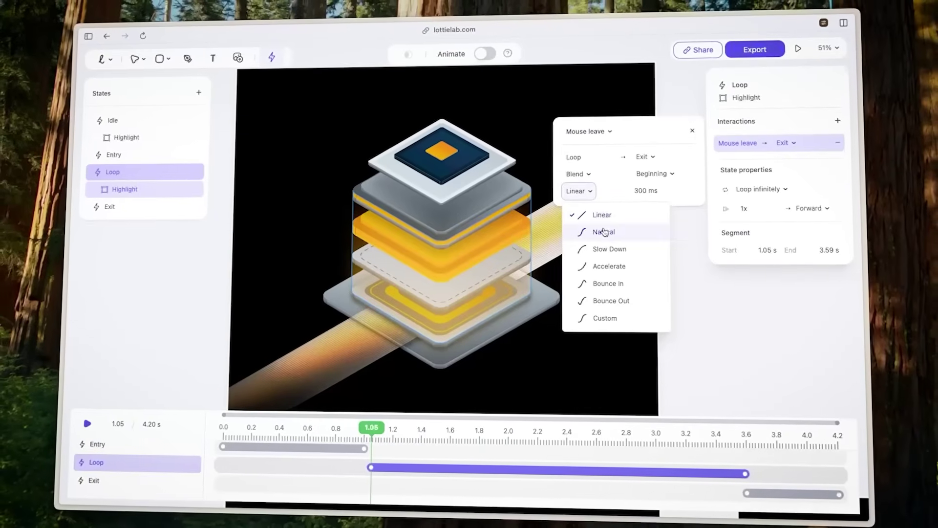
Set the easing of the mouse-leave transition from the Loop state to the Exit state to Normal.
{"action": "left_click", "coordinate": [619, 230]}
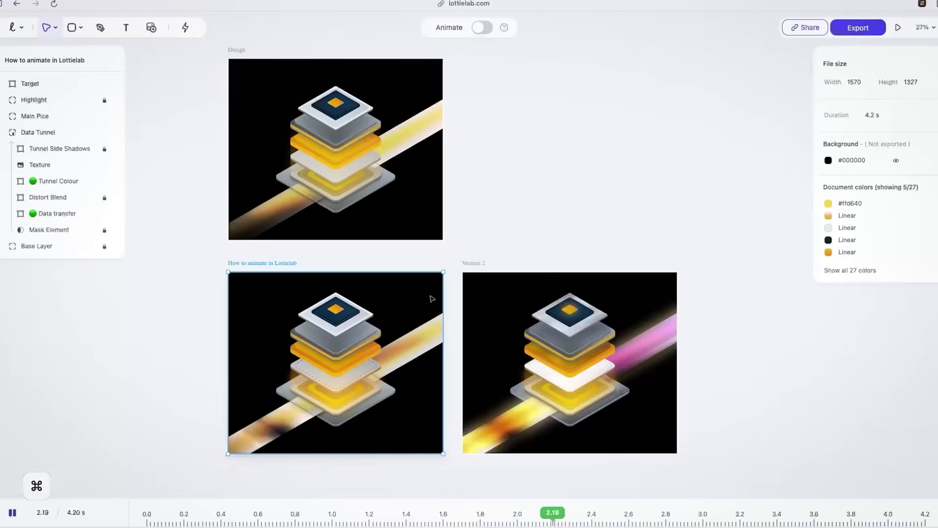
Preview the interactive chip animation by moving the pointer onto the stack and off it again.
{"action": "scroll", "coordinate": [430, 299], "scroll_direction": "up", "scroll_amount": 5}
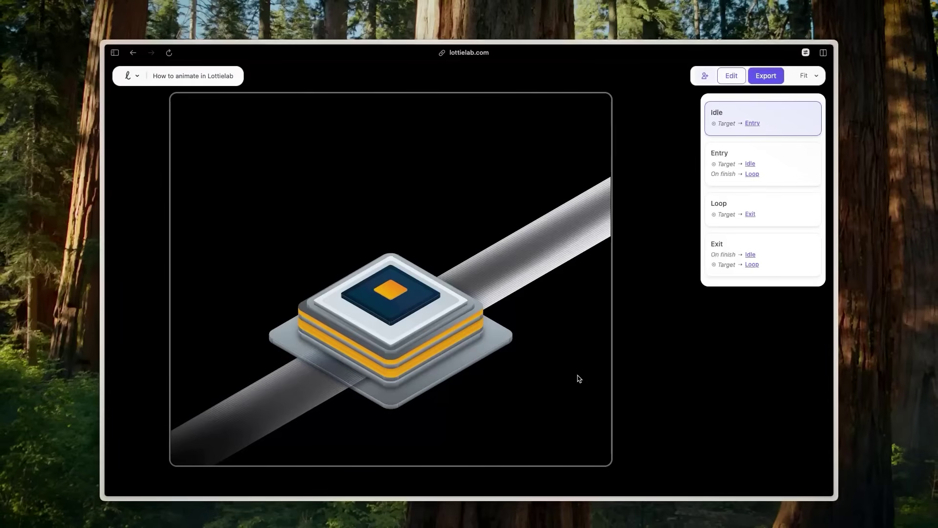
{"action": "mouse_move", "coordinate": [448, 334]}
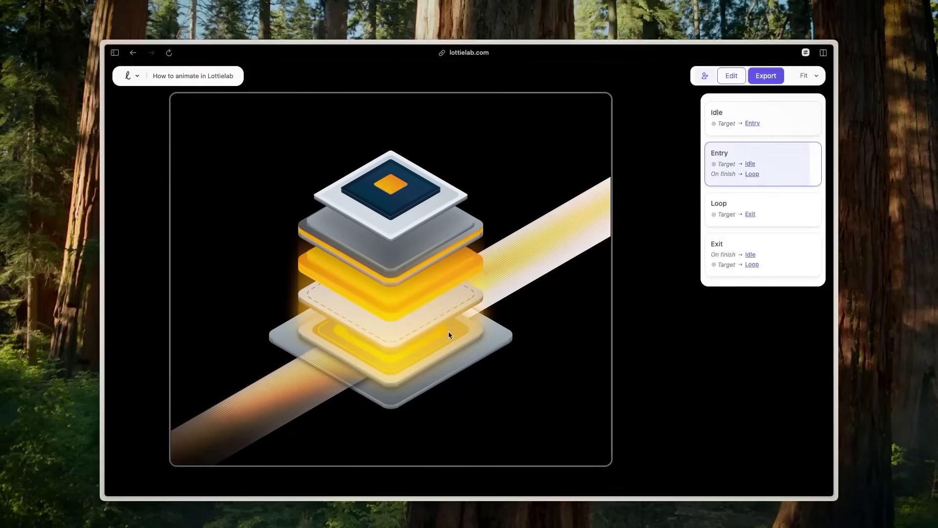
{"action": "mouse_move", "coordinate": [624, 435]}
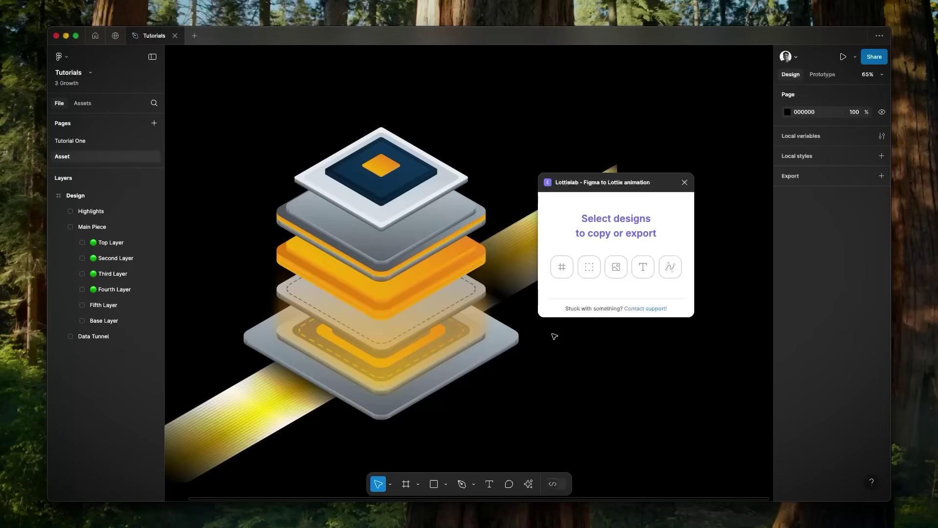
Copy the Main Piece group with the Figma plugin and paste it into the Design artboard in Lottielab, offset from the original stack.
{"action": "left_click", "coordinate": [416, 197]}
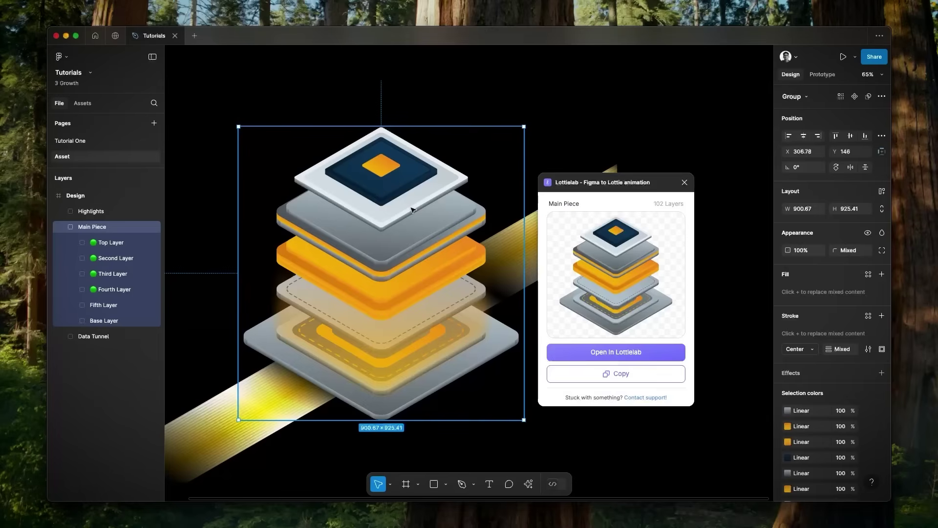
{"action": "left_click", "coordinate": [622, 374]}
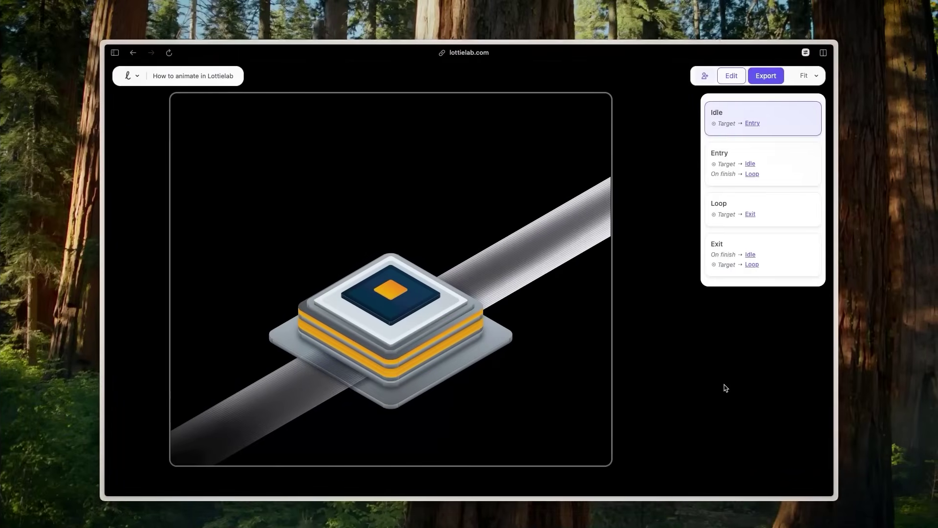
{"action": "key", "text": "ctrl+Tab"}
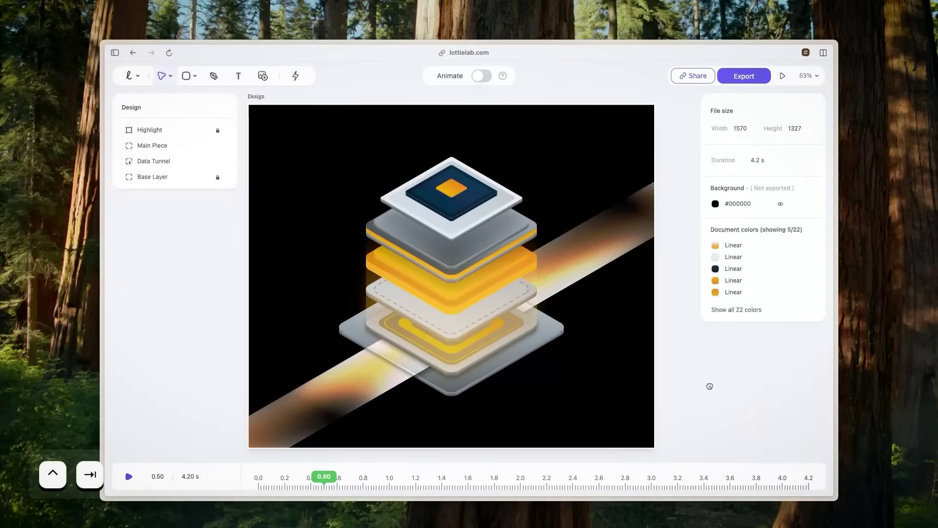
{"action": "key", "text": "super"}
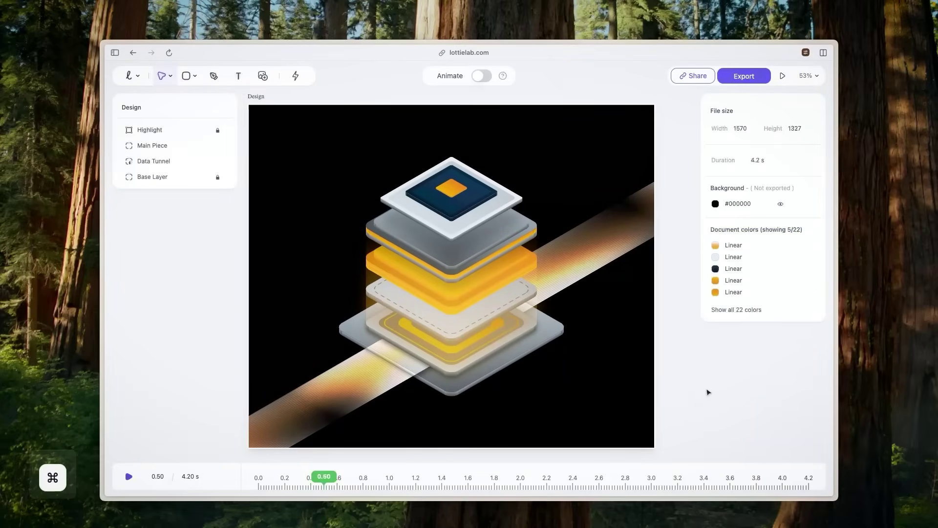
{"action": "key", "text": "super+v"}
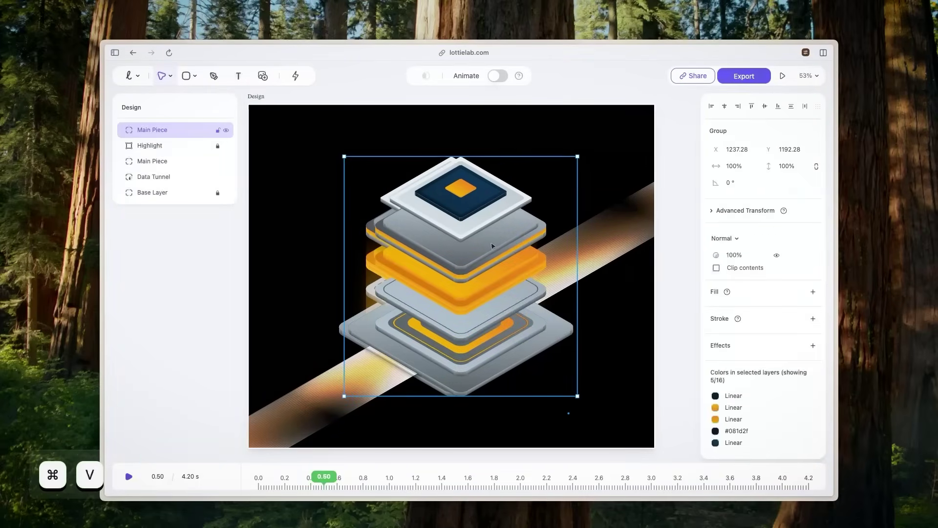
{"action": "left_click_drag", "start_coordinate": [484, 246], "coordinate": [538, 250]}
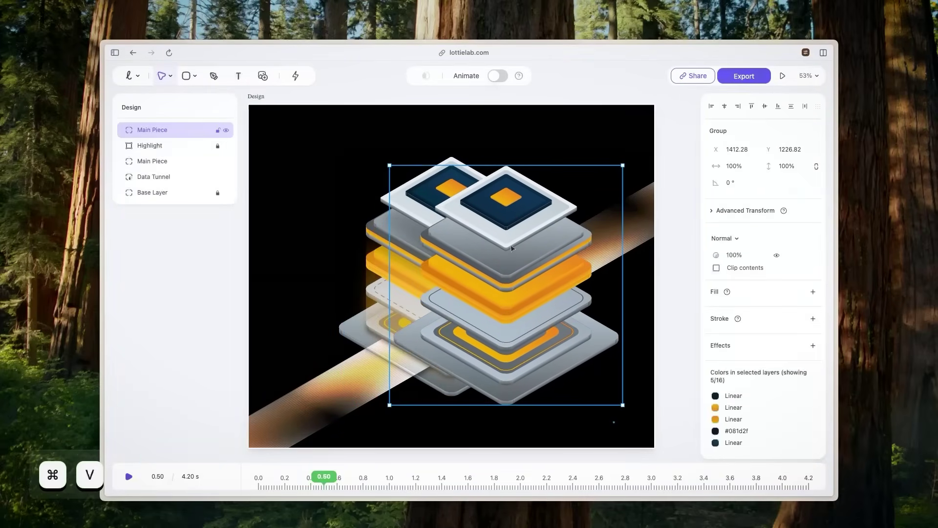
{"action": "left_click", "coordinate": [120, 130]}
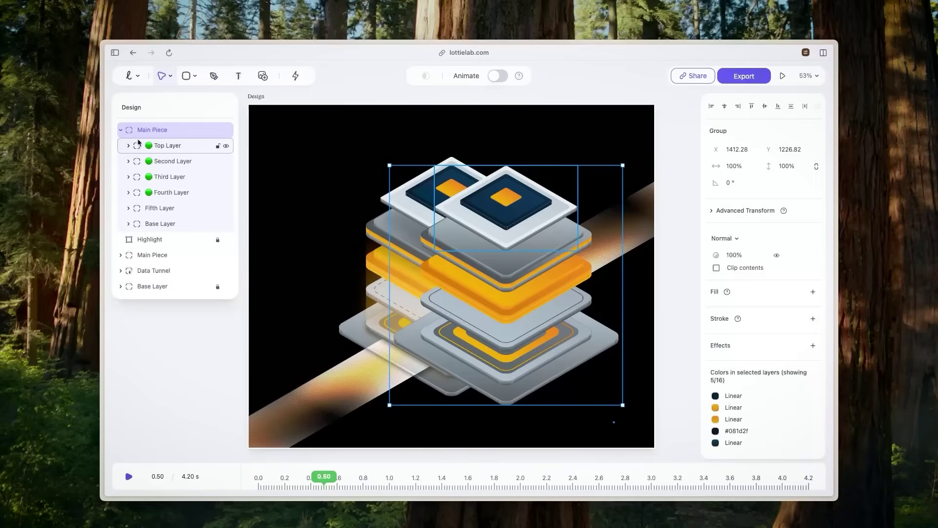
Look at the asset import options and delete the pasted Main Piece group.
{"action": "left_click", "coordinate": [263, 77]}
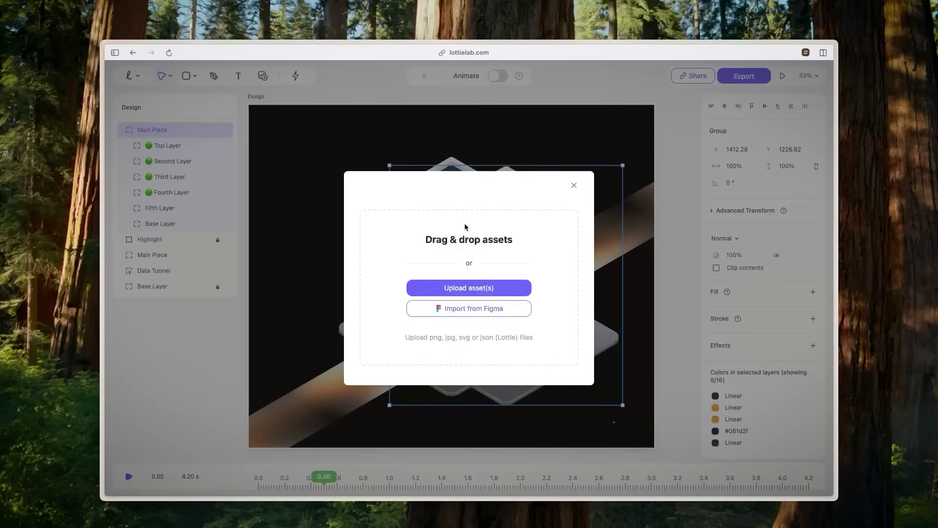
{"action": "left_click", "coordinate": [574, 185]}
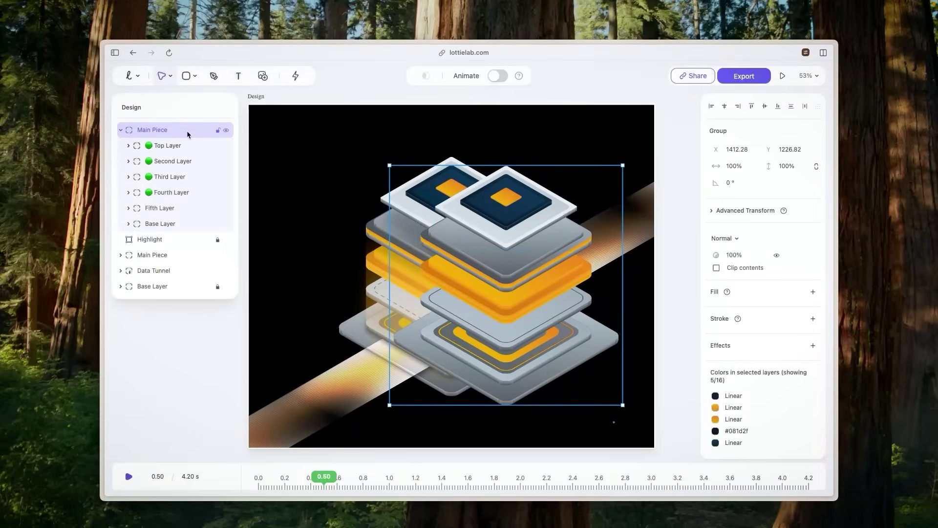
{"action": "key", "text": "BackSpace"}
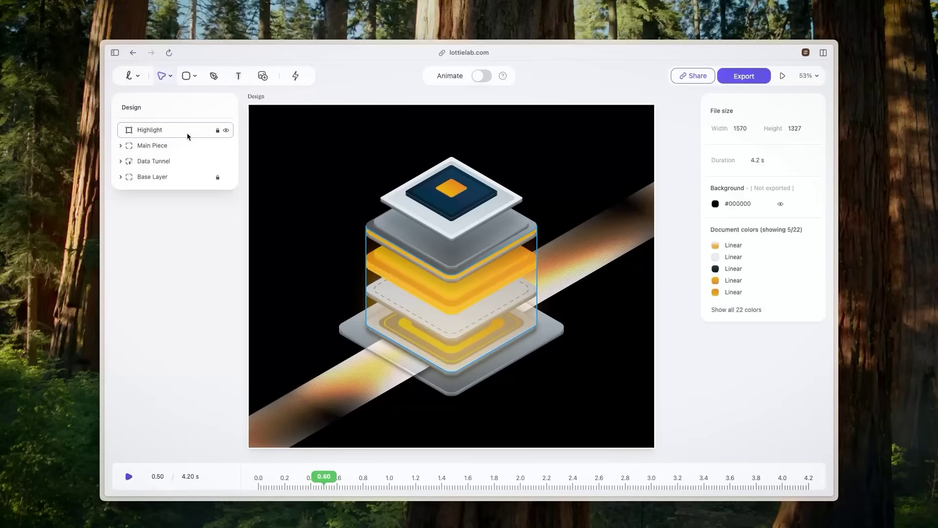
Turn on animation mode for the Design artboard and scrub the playhead to about 1.81 s.
{"action": "left_click_drag", "start_coordinate": [299, 217], "coordinate": [318, 219]}
{"action": "left_click", "coordinate": [416, 198]}
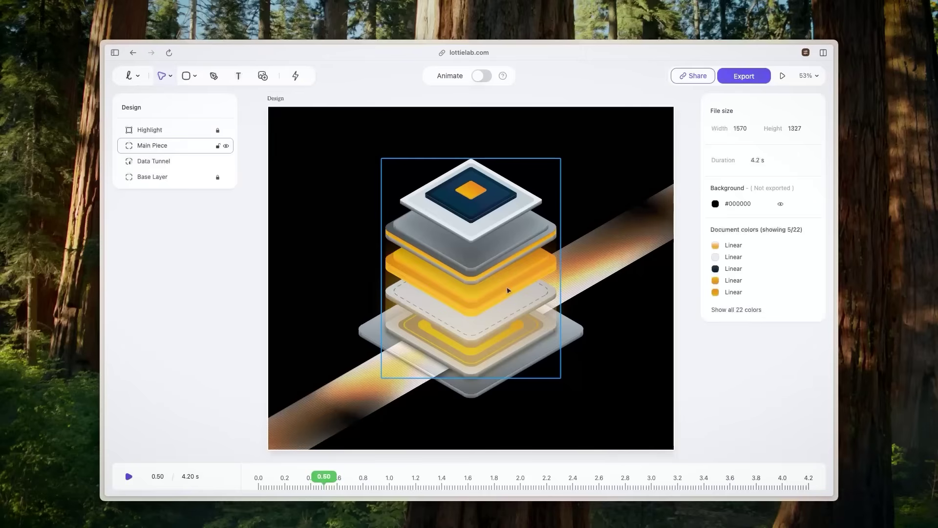
{"action": "left_click", "coordinate": [555, 317]}
{"action": "left_click", "coordinate": [482, 78]}
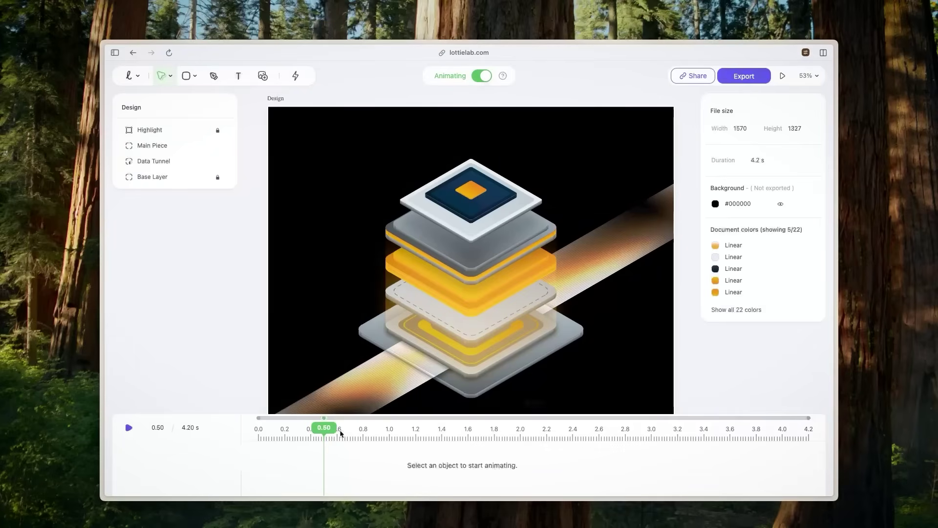
{"action": "left_click_drag", "start_coordinate": [341, 435], "coordinate": [497, 439]}
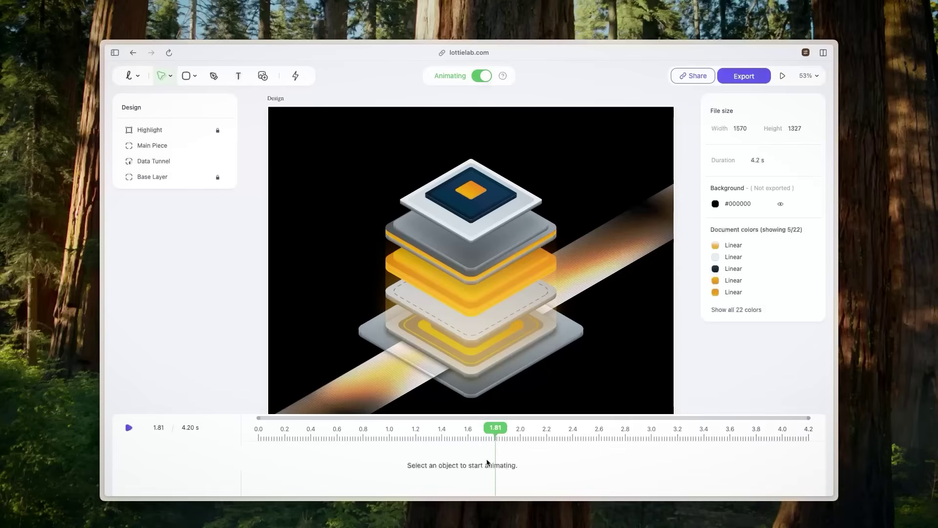
Draw a square about 263 px wide near the artboard's upper-left corner and animate its rotation to 45° at 0.79 s.
{"action": "key", "text": "r"}
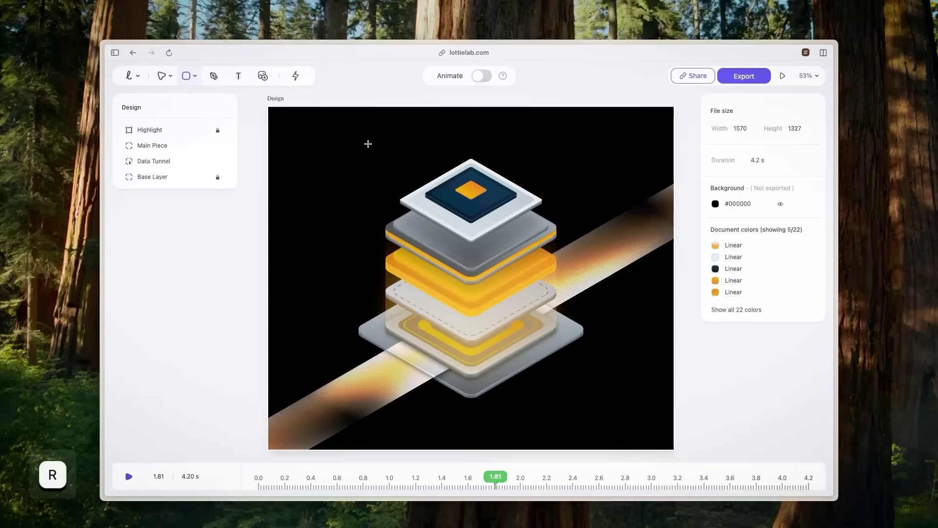
{"action": "mouse_move", "coordinate": [308, 140]}
{"action": "left_mouse_down"}
{"action": "mouse_move", "coordinate": [343, 191]}
{"action": "mouse_move", "coordinate": [377, 209]}
{"action": "left_mouse_up"}
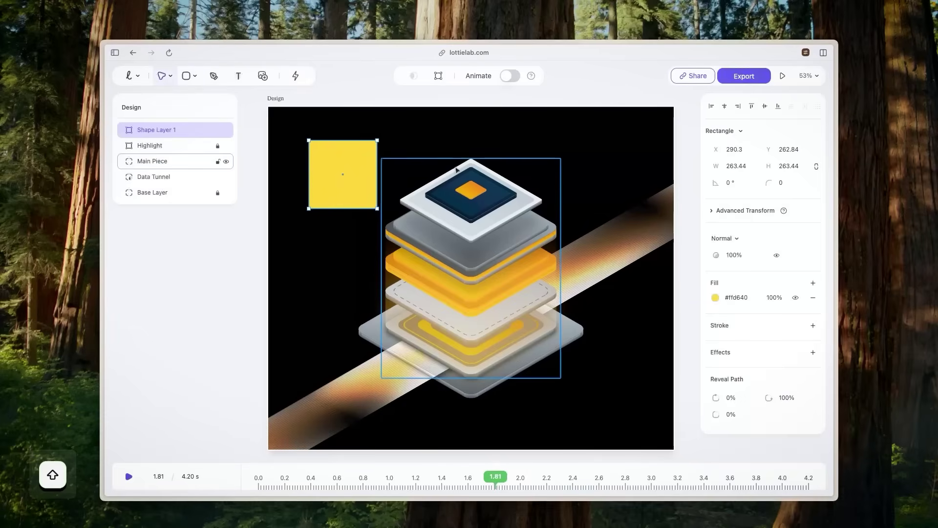
{"action": "left_click", "coordinate": [509, 77]}
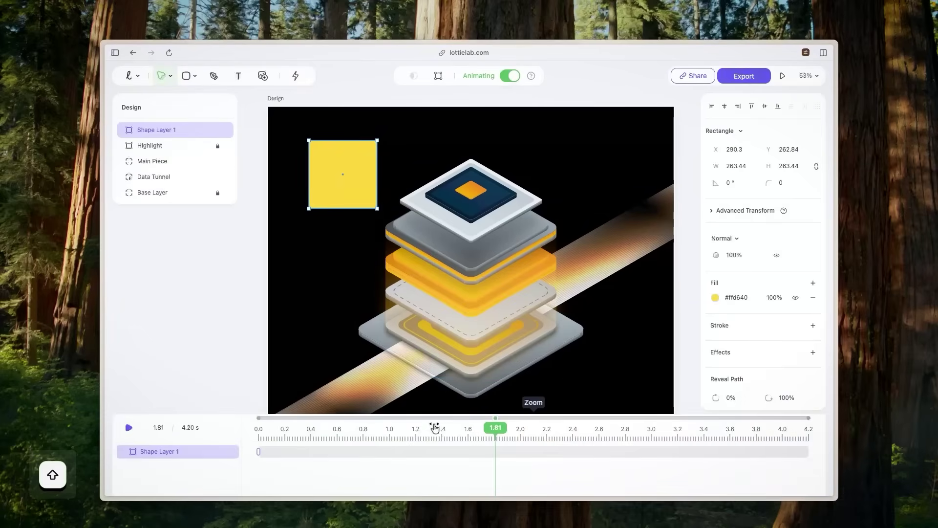
{"action": "left_click", "coordinate": [374, 440]}
{"action": "key", "text": "space"}
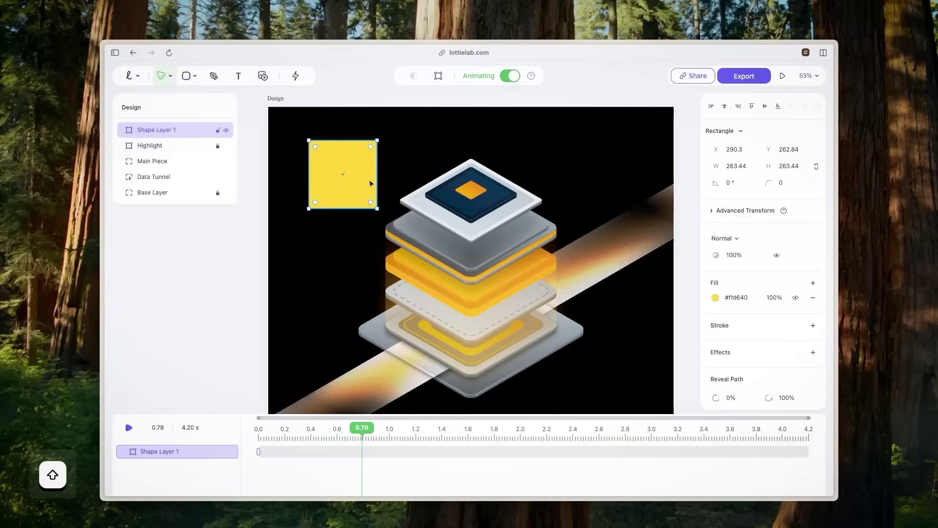
{"action": "left_click_drag", "start_coordinate": [381, 134], "coordinate": [397, 175]}
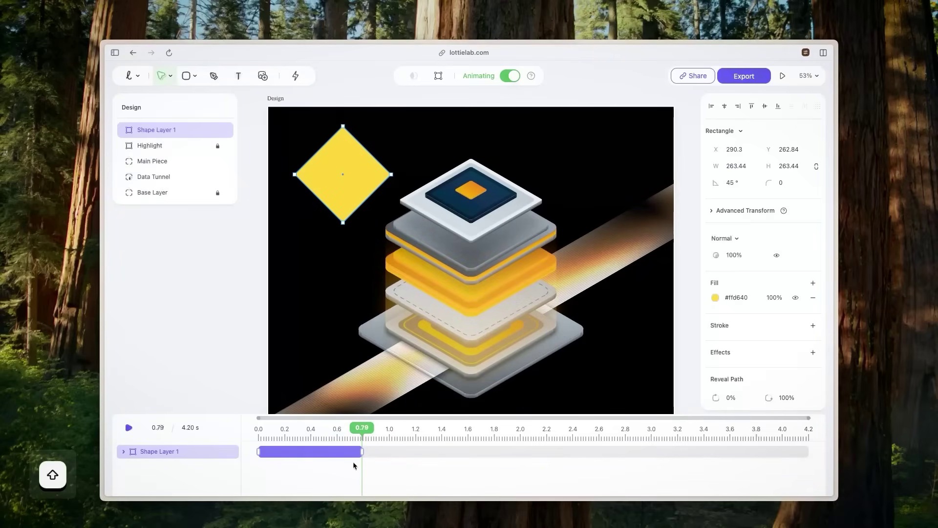
Expand the square's animation tracks and animate its position to about X 1301, Y 729 at 1.69 s.
{"action": "left_click", "coordinate": [124, 450]}
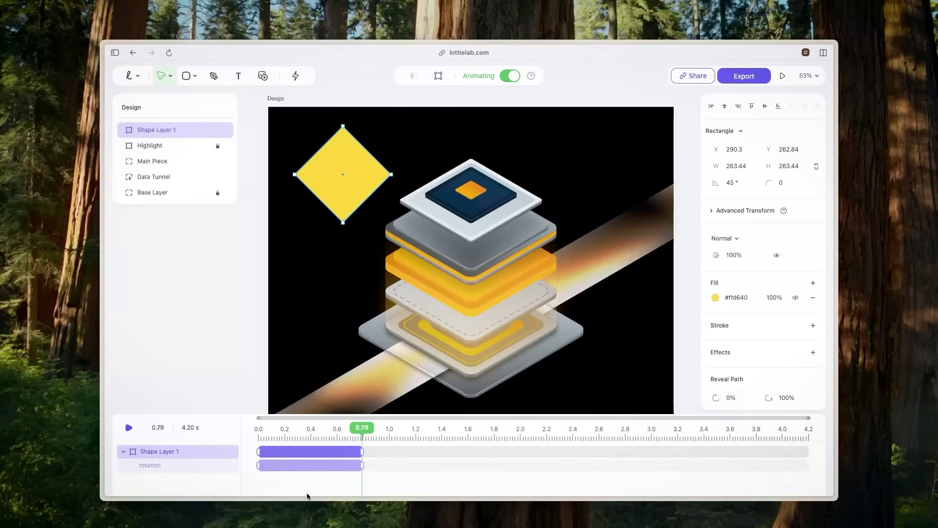
{"action": "left_click", "coordinate": [479, 437]}
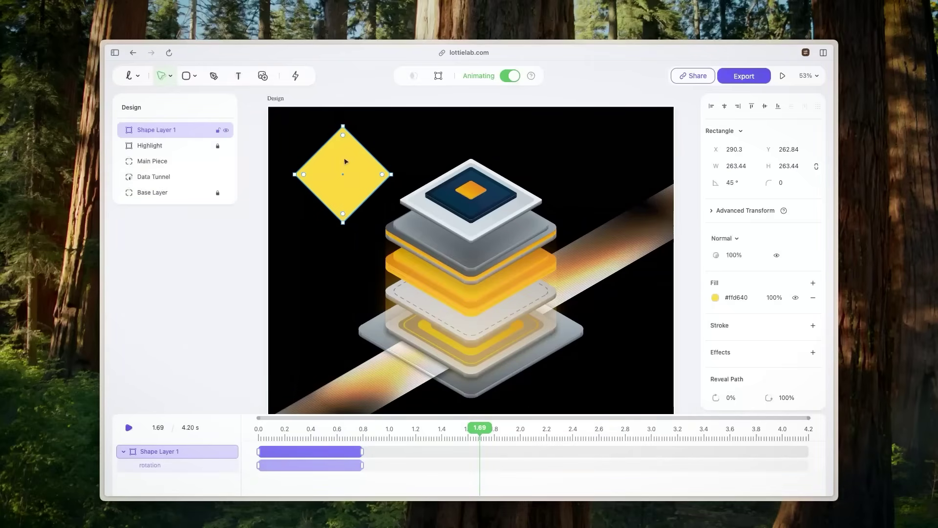
{"action": "left_click_drag", "start_coordinate": [344, 161], "coordinate": [606, 280]}
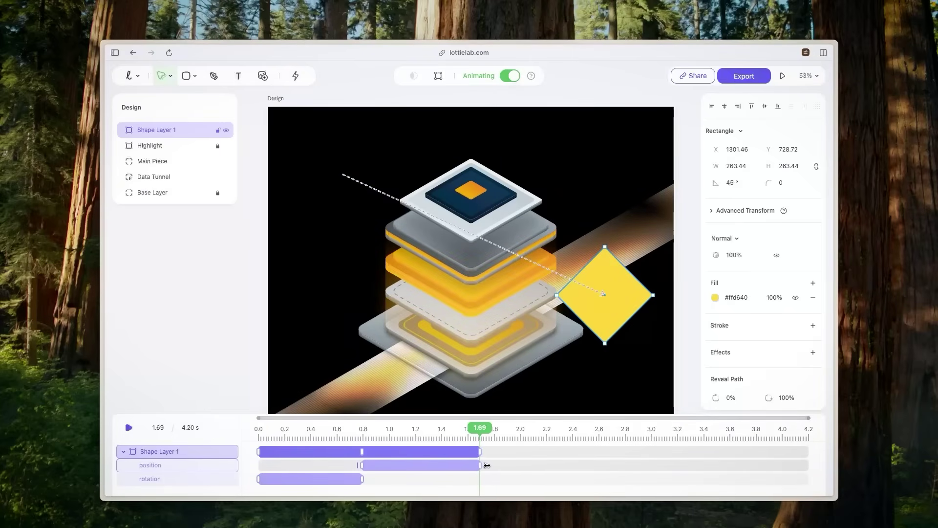
Animate the square's fill colour to #000000 at 2.48 s.
{"action": "left_click", "coordinate": [584, 433]}
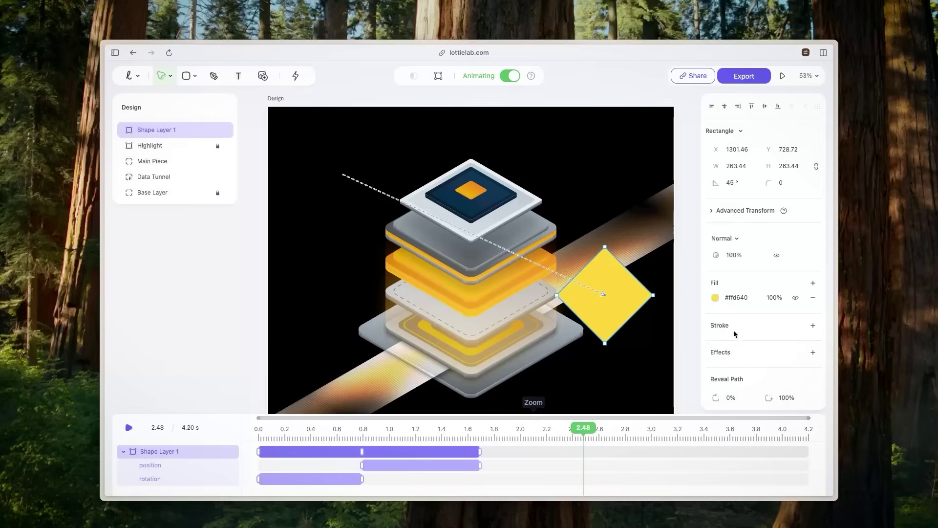
{"action": "left_click", "coordinate": [715, 297]}
{"action": "left_click", "coordinate": [572, 230]}
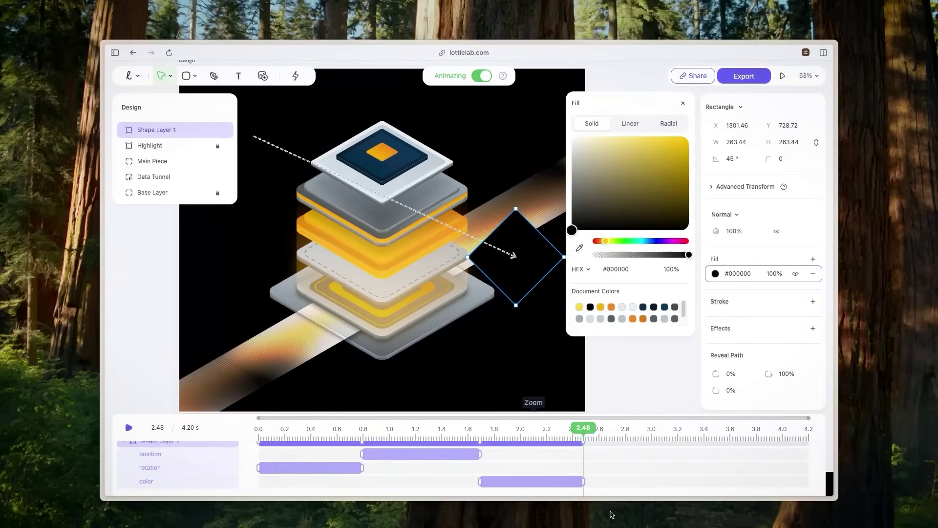
{"action": "left_click", "coordinate": [568, 485]}
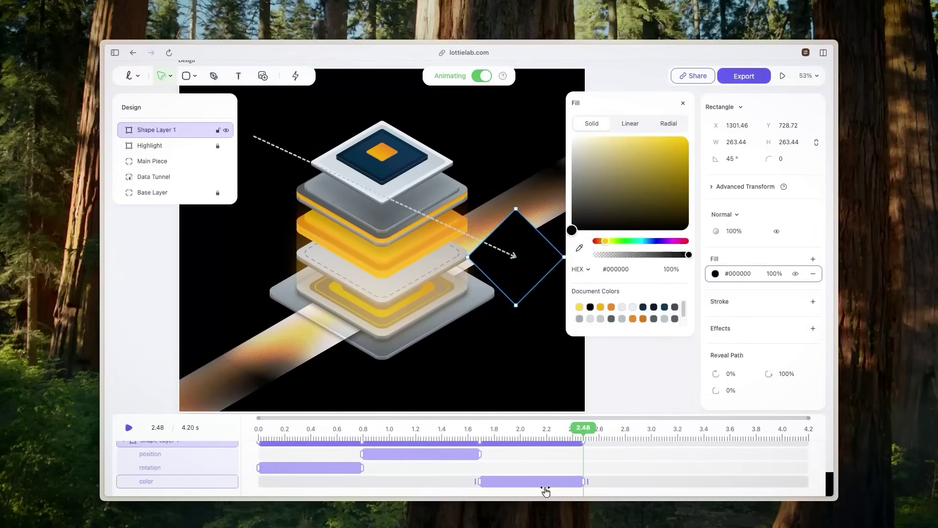
{"action": "left_click", "coordinate": [545, 492]}
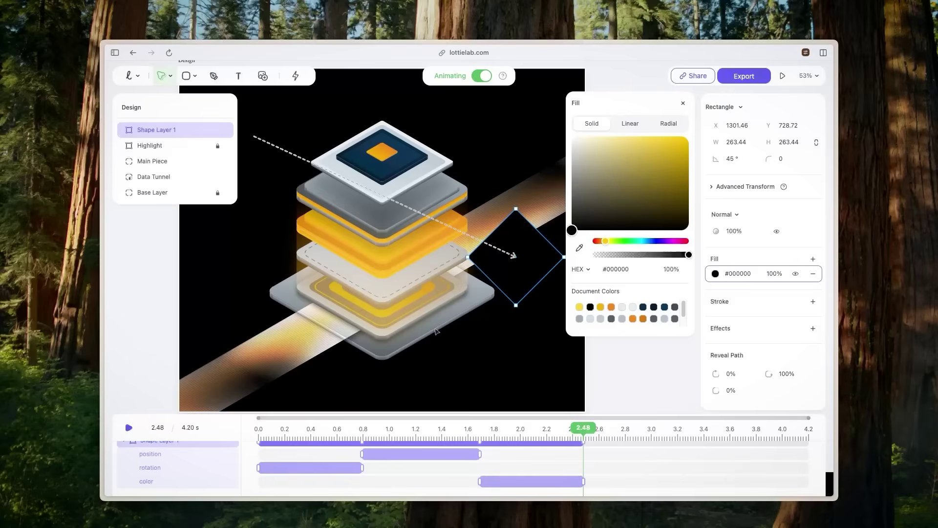
Close the fill settings and delete the animated square from the Design artboard.
{"action": "scroll", "coordinate": [436, 331], "scroll_direction": "left", "scroll_amount": 2}
{"action": "scroll", "coordinate": [436, 331], "scroll_direction": "down", "scroll_amount": 2}
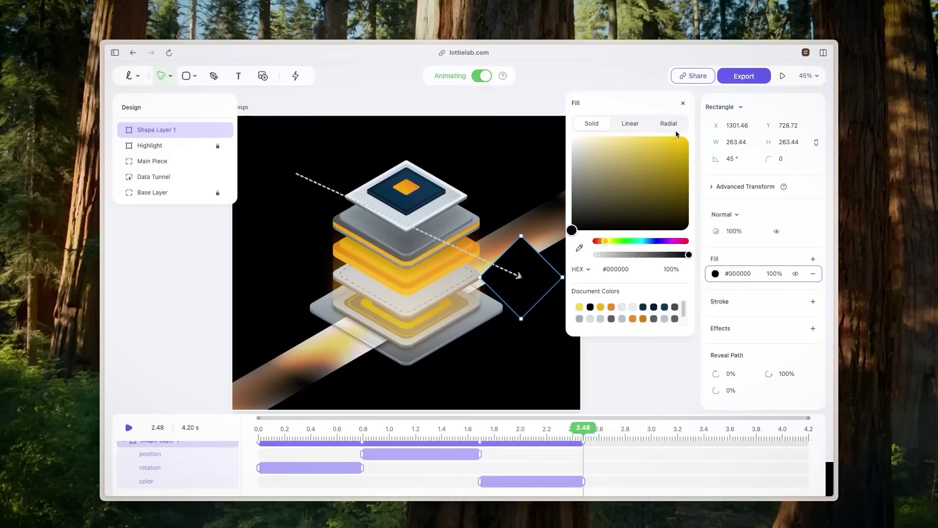
{"action": "left_click", "coordinate": [683, 103]}
{"action": "scroll", "coordinate": [566, 254], "scroll_direction": "left", "scroll_amount": 2}
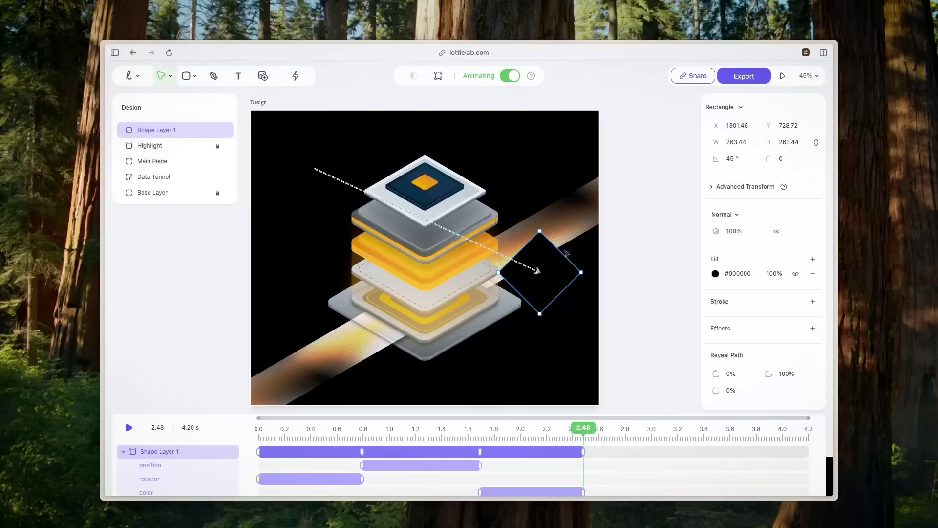
{"action": "mouse_move", "coordinate": [562, 267]}
{"action": "key", "text": "BackSpace"}
{"action": "key", "text": "a"}
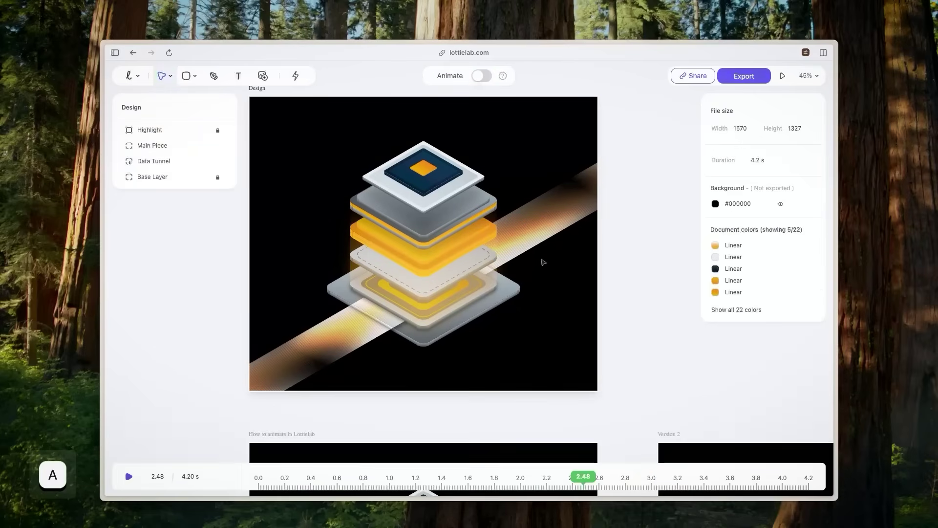
Select the "How to animate in Lottielab" artboard and play its animation from 0.00 s.
{"action": "scroll", "coordinate": [542, 262], "scroll_direction": "down", "scroll_amount": 6}
{"action": "left_click", "coordinate": [337, 168]}
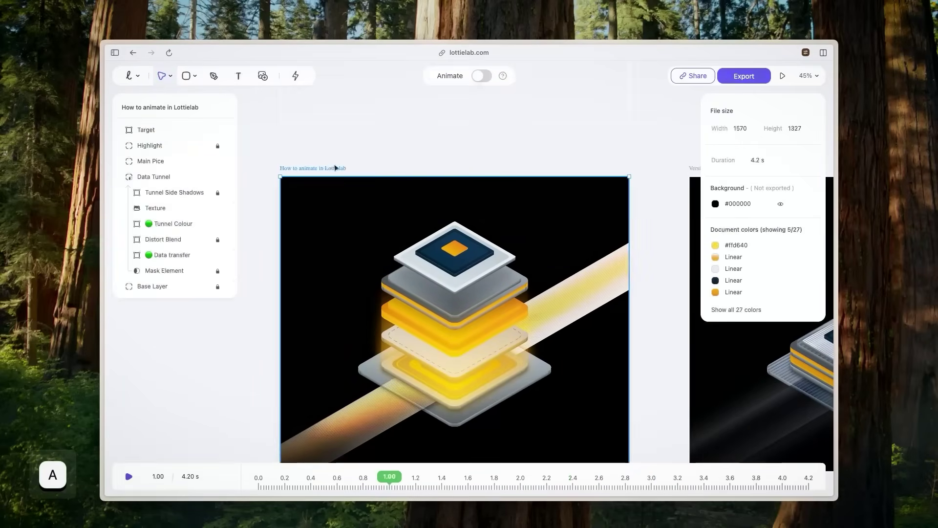
{"action": "scroll", "coordinate": [442, 355], "scroll_direction": "down", "scroll_amount": 1}
{"action": "left_click_drag", "start_coordinate": [419, 470], "coordinate": [221, 447]}
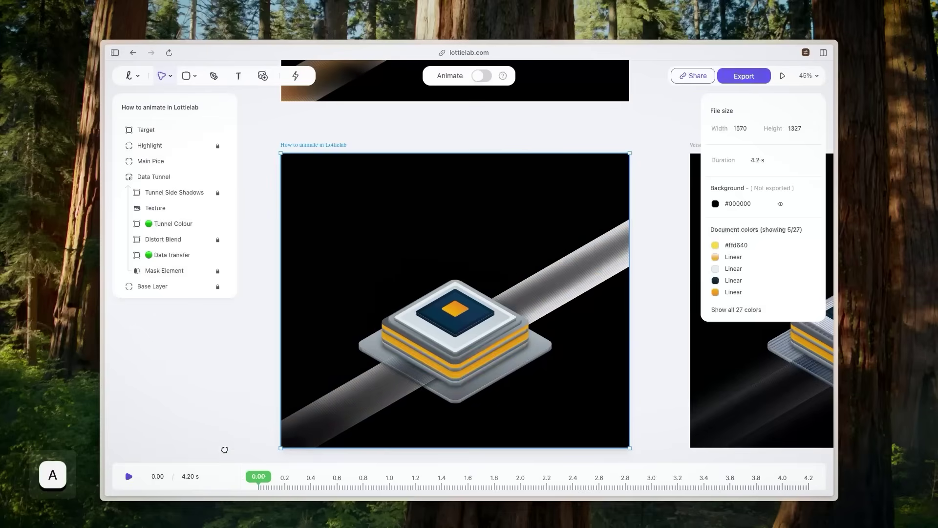
{"action": "key", "text": "space"}
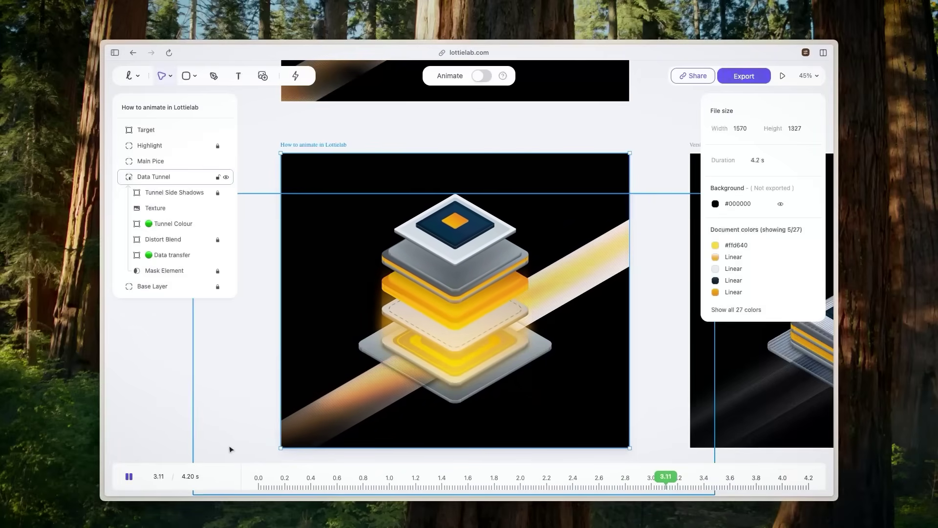
Stop the playback and turn on animation mode for the Design artboard.
{"action": "key", "text": "space"}
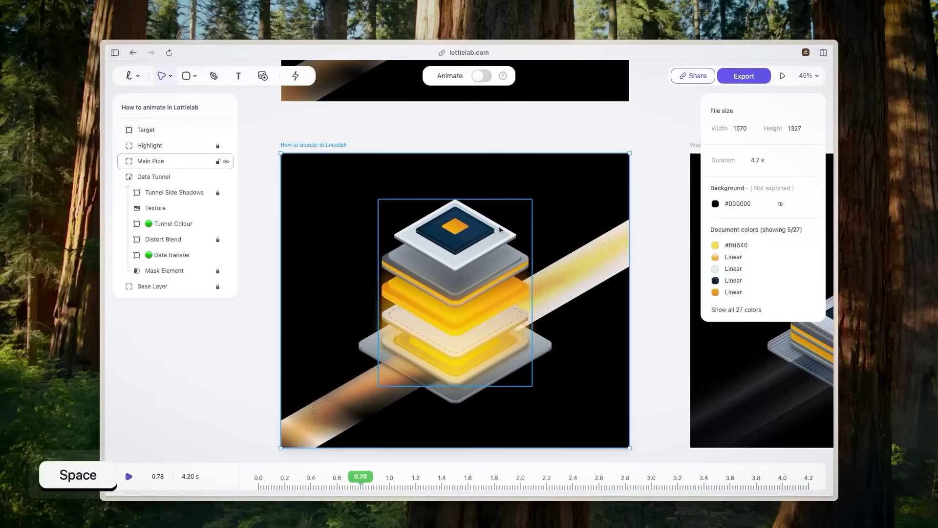
{"action": "scroll", "coordinate": [519, 272], "scroll_direction": "up", "scroll_amount": 6}
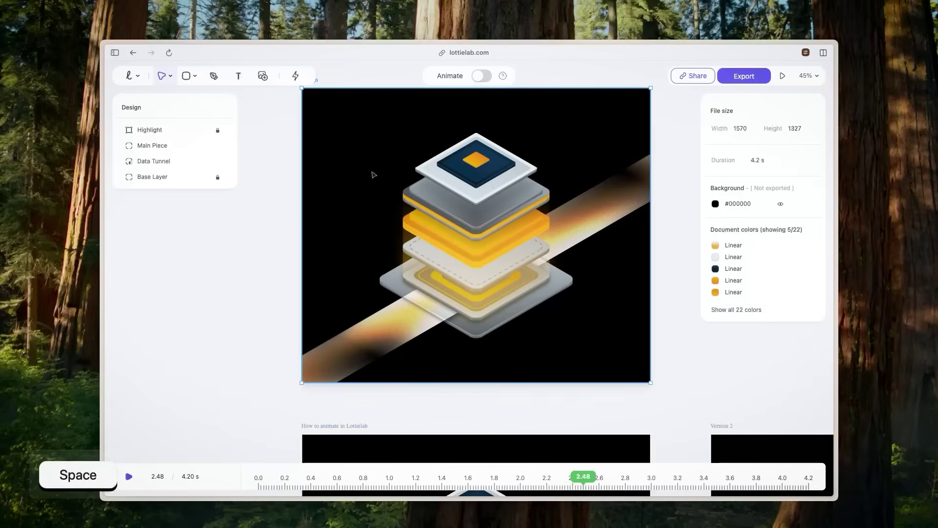
{"action": "scroll", "coordinate": [381, 205], "scroll_direction": "up", "scroll_amount": 1, "text": "super"}
{"action": "left_click", "coordinate": [482, 76]}
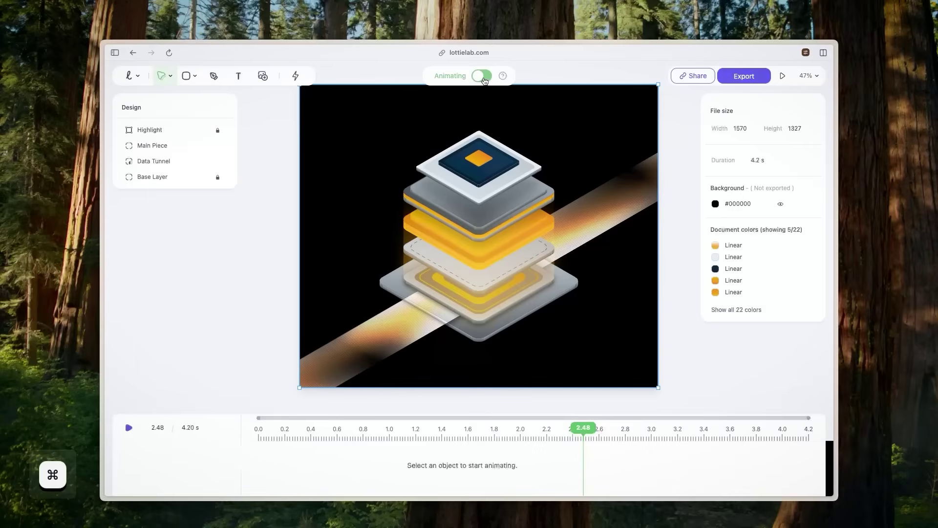
Add a keyframe to the Main Piece group at 1.00 s.
{"action": "left_click", "coordinate": [389, 433]}
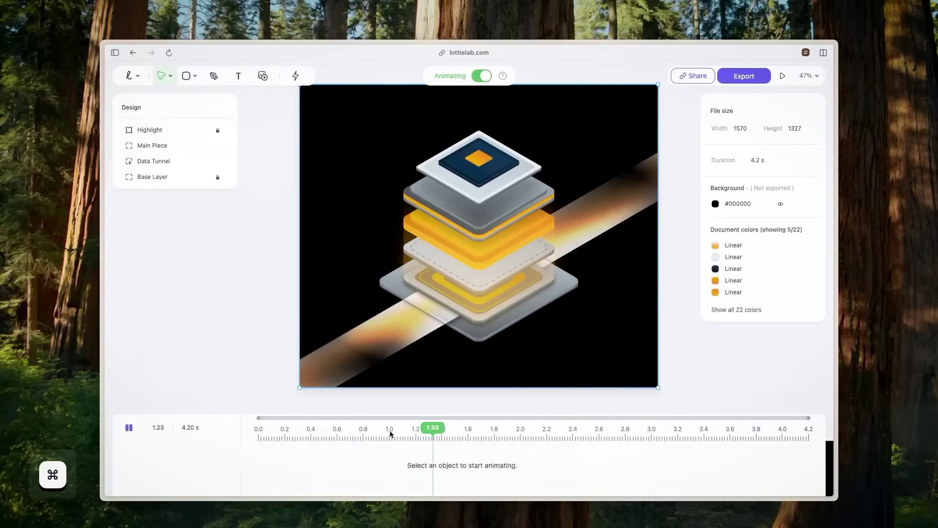
{"action": "left_click", "coordinate": [472, 239]}
{"action": "left_click", "coordinate": [472, 240]}
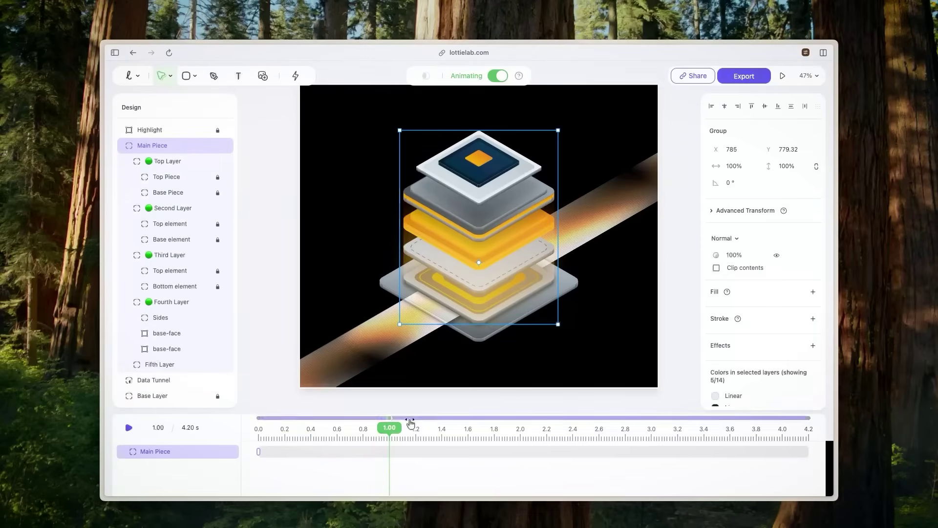
{"action": "left_click", "coordinate": [390, 451]}
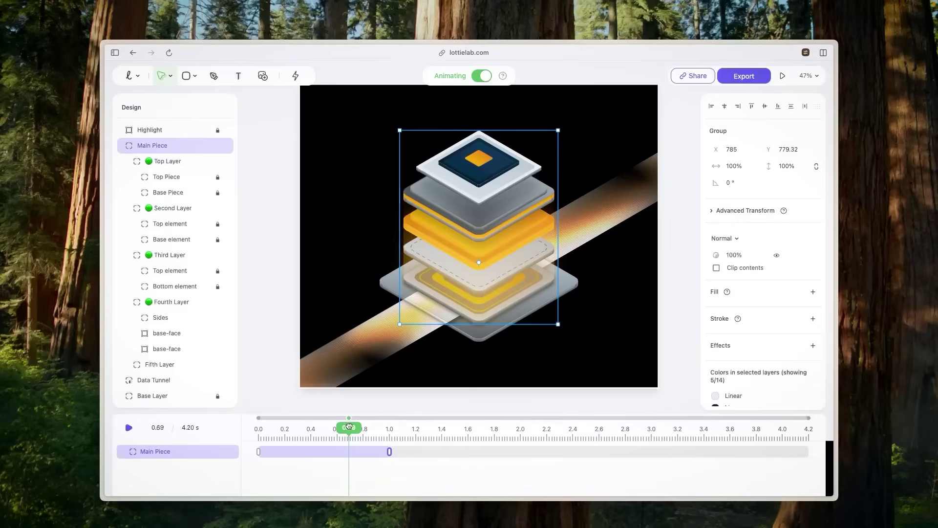
Lower the Fourth Layer straight down to about Y 831 at 0.00 s.
{"action": "double_click", "coordinate": [510, 277]}
{"action": "scroll", "coordinate": [511, 276], "scroll_direction": "up", "scroll_amount": 3}
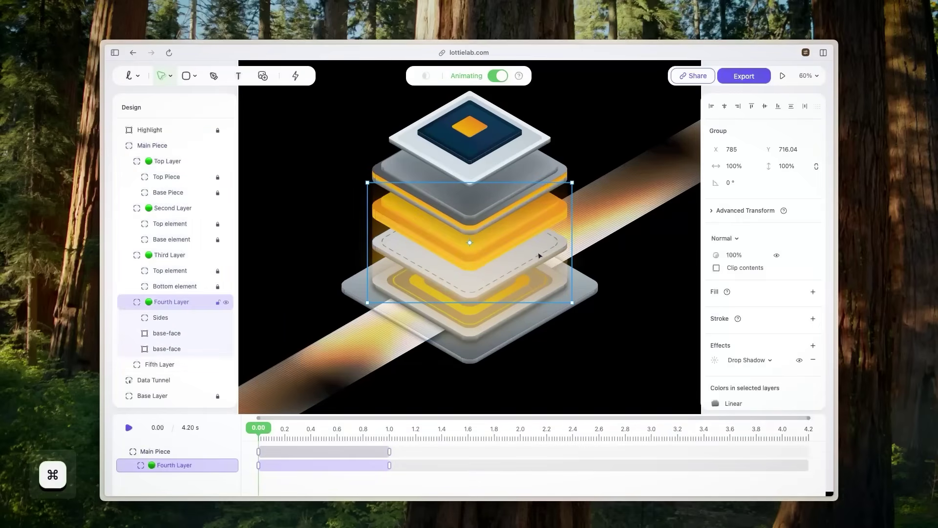
{"action": "left_click_drag", "start_coordinate": [536, 254], "coordinate": [536, 291]}
{"action": "scroll", "coordinate": [507, 339], "scroll_direction": "up", "scroll_amount": 3}
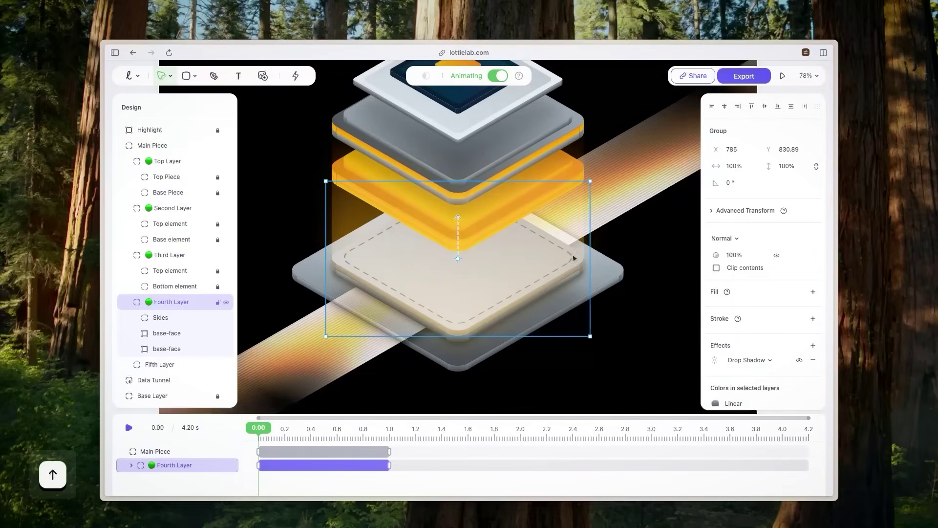
Lower the Third Layer and the Second Layer at 0.00 s so they stack closely on the Fourth Layer.
{"action": "left_click", "coordinate": [554, 191]}
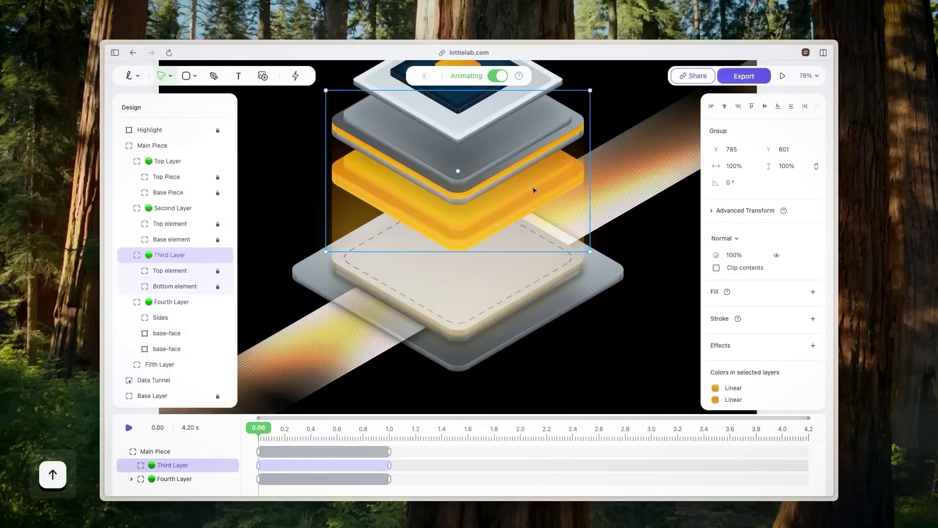
{"action": "left_click_drag", "start_coordinate": [533, 190], "coordinate": [536, 270]}
{"action": "left_click", "coordinate": [541, 125]}
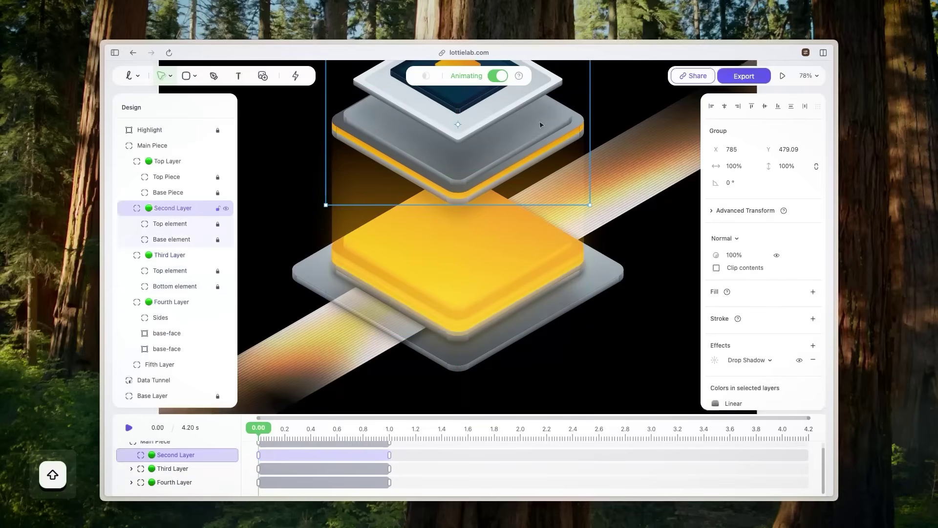
{"action": "left_click_drag", "start_coordinate": [541, 122], "coordinate": [546, 237]}
Lower the Top Layer onto the stack to about Y 742.5 at 0.00 s and preview the animation.
{"action": "left_click", "coordinate": [515, 97]}
{"action": "left_click", "coordinate": [519, 138]}
{"action": "left_click", "coordinate": [496, 116]}
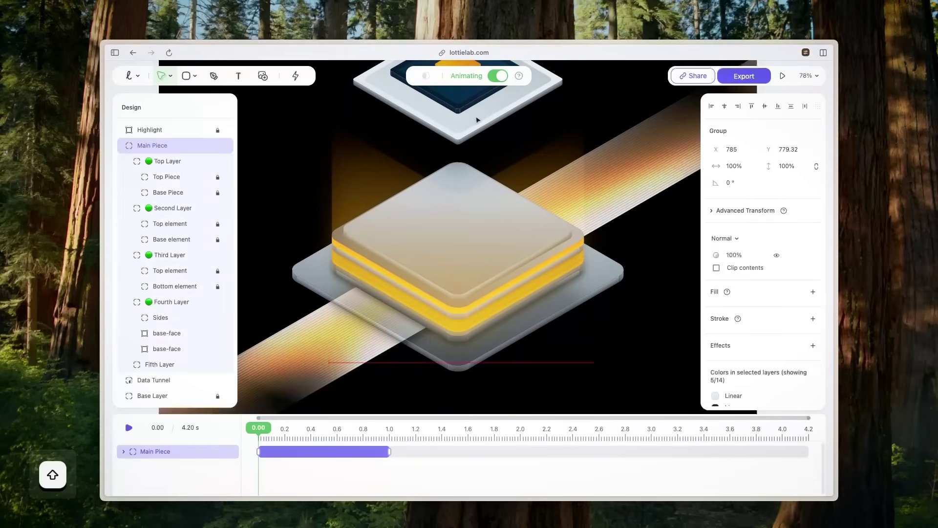
{"action": "left_click", "coordinate": [494, 116]}
{"action": "left_click_drag", "start_coordinate": [494, 112], "coordinate": [497, 256]}
{"action": "scroll", "coordinate": [498, 264], "scroll_direction": "down", "scroll_amount": 3}
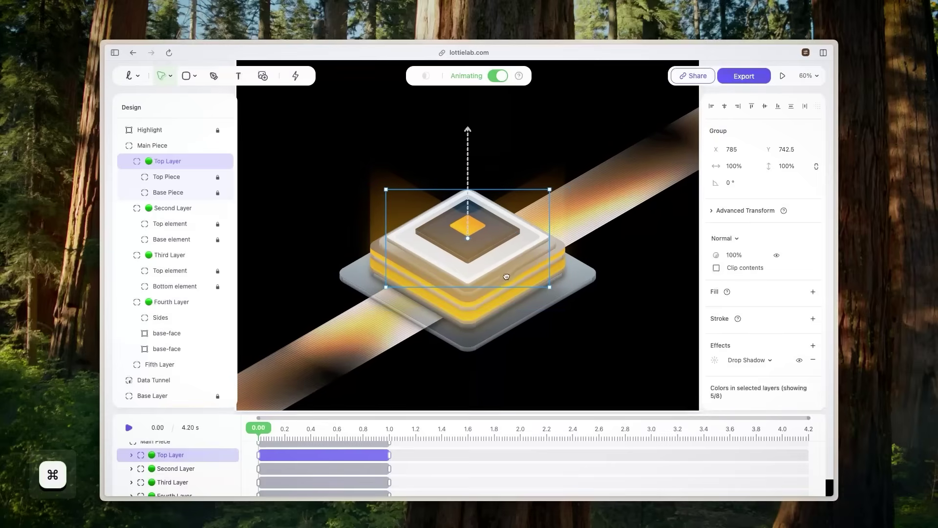
{"action": "key", "text": "space"}
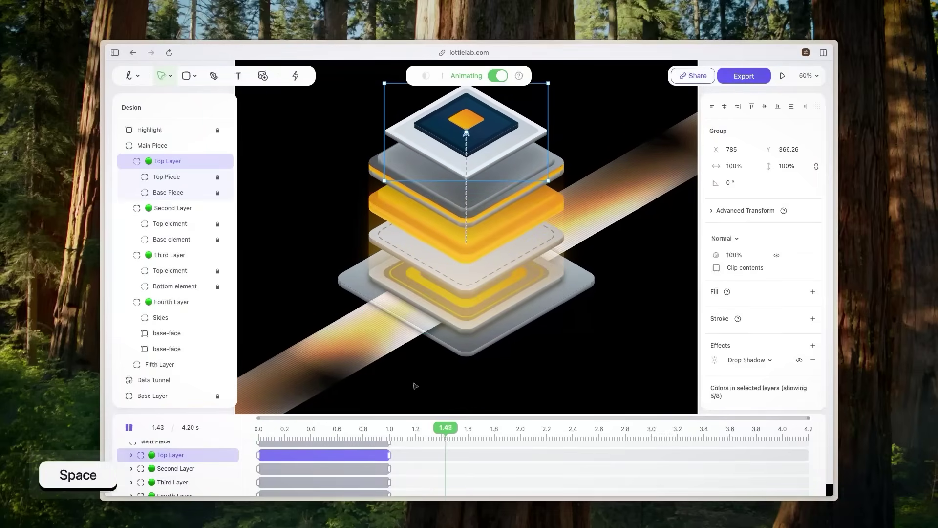
{"action": "key", "text": "space"}
Set the easing curve of Main Piece's 0 to 1 s segment to Natural and preview the animation.
{"action": "scroll", "coordinate": [318, 460], "scroll_direction": "up", "scroll_amount": 1}
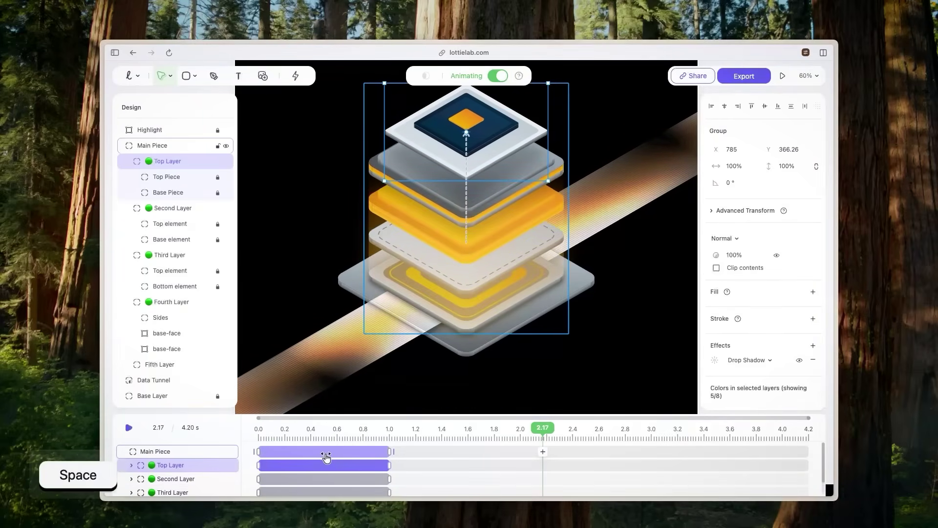
{"action": "left_click", "coordinate": [326, 457]}
{"action": "left_click", "coordinate": [341, 455]}
{"action": "key", "text": "space"}
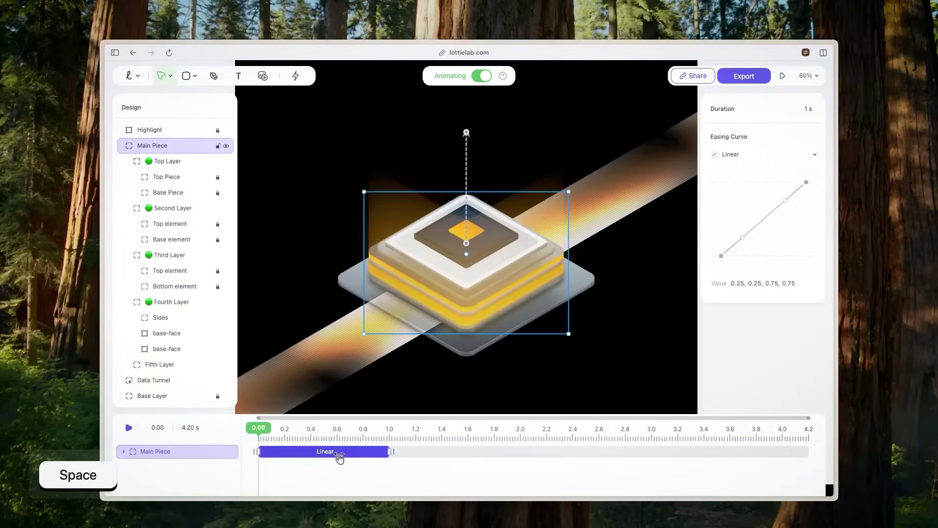
{"action": "left_click", "coordinate": [752, 156]}
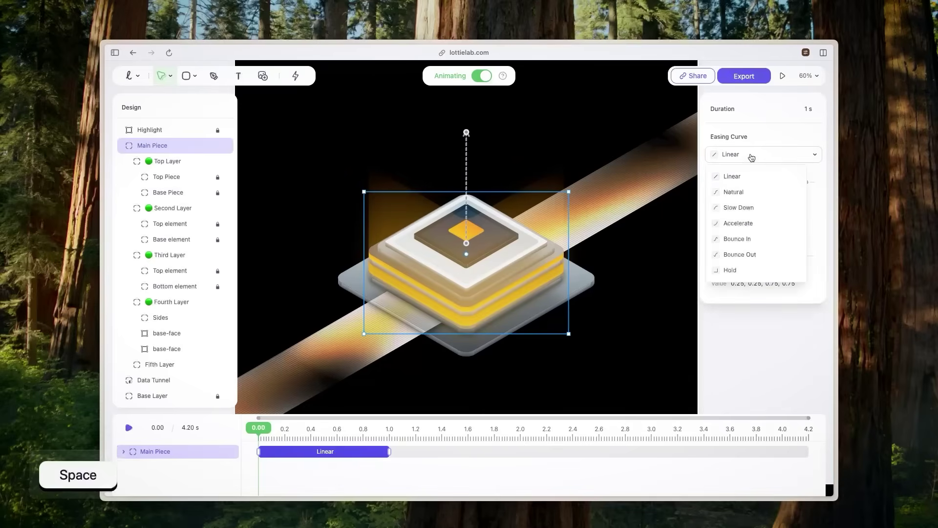
{"action": "left_click", "coordinate": [758, 193]}
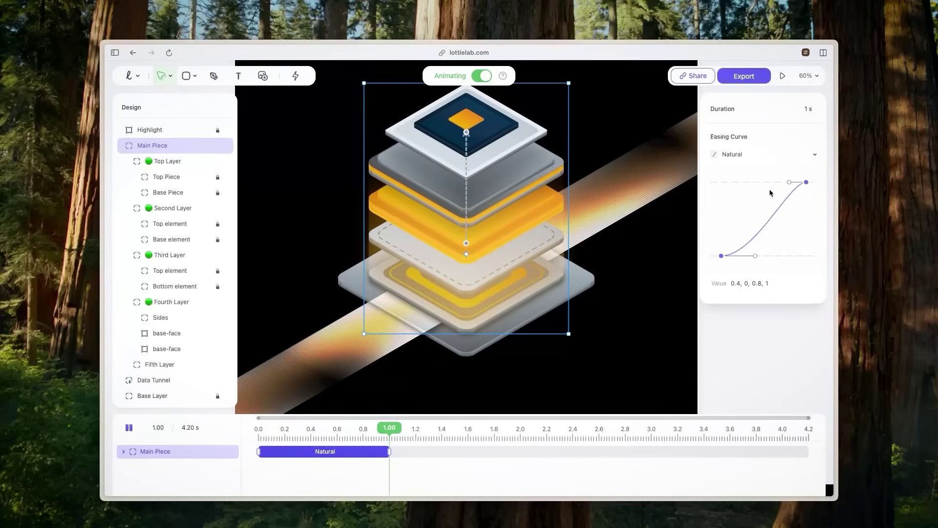
{"action": "key", "text": "space"}
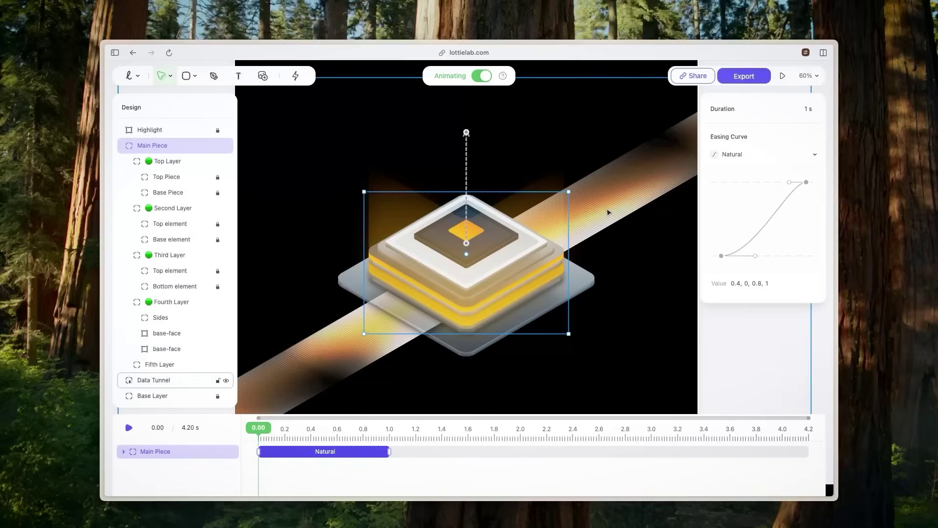
{"action": "scroll", "coordinate": [608, 198], "scroll_direction": "down", "scroll_amount": 2}
{"action": "key", "text": "space"}
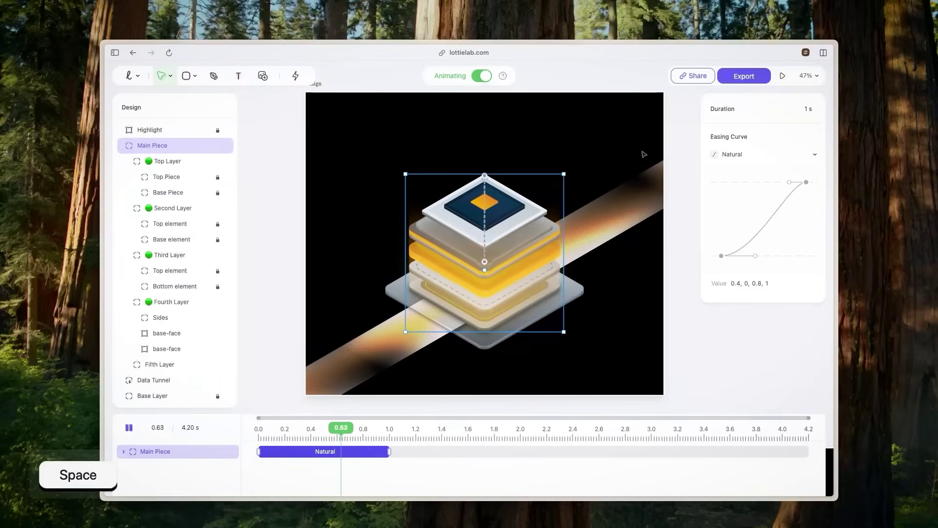
{"action": "key", "text": "space"}
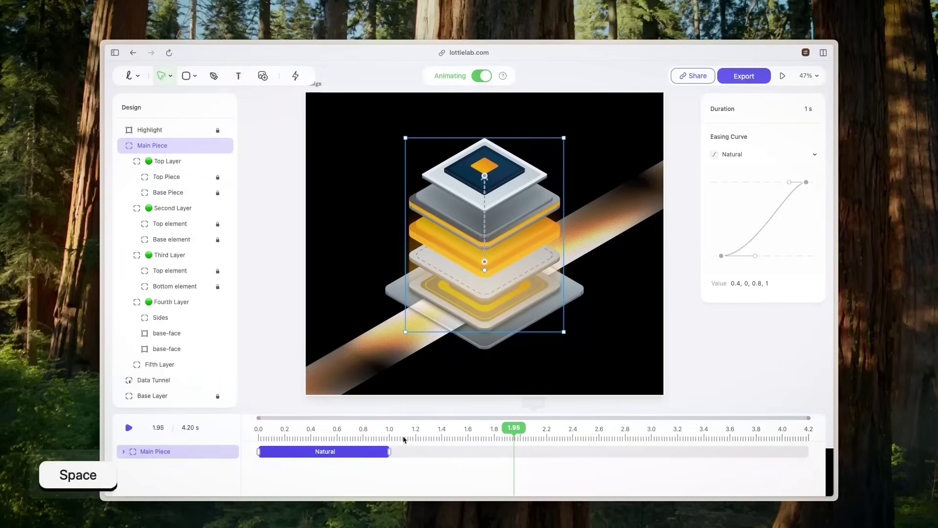
Add a keyframe to the Main Piece group at 1.05 s.
{"action": "scroll", "coordinate": [389, 473], "scroll_direction": "up", "scroll_amount": 5, "text": "alt"}
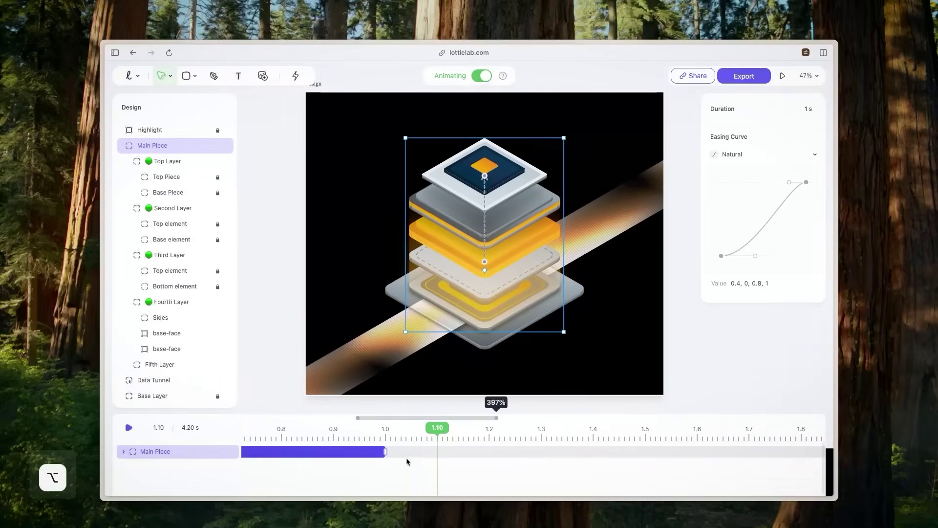
{"action": "scroll", "coordinate": [415, 435], "scroll_direction": "up", "scroll_amount": 3, "text": "alt"}
{"action": "left_click", "coordinate": [409, 438]}
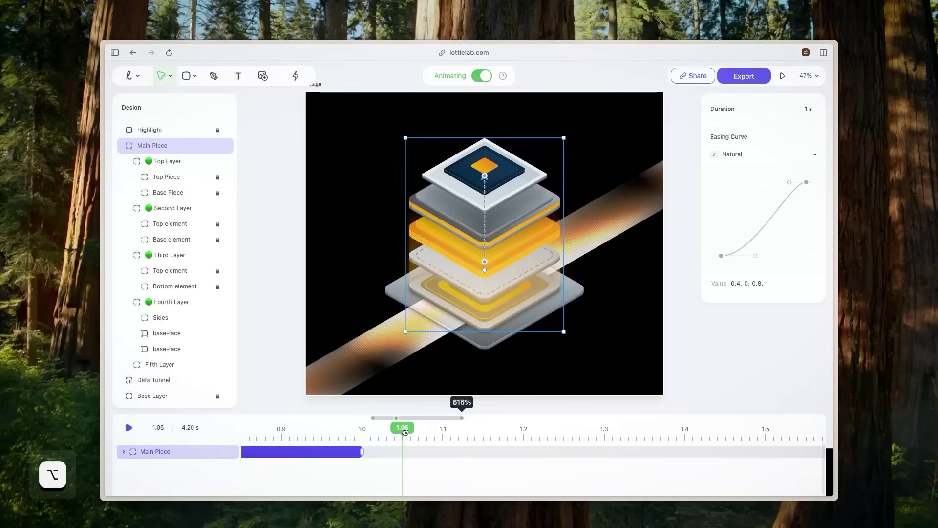
{"action": "left_click", "coordinate": [403, 451]}
{"action": "scroll", "coordinate": [422, 471], "scroll_direction": "down", "scroll_amount": 1, "text": "alt"}
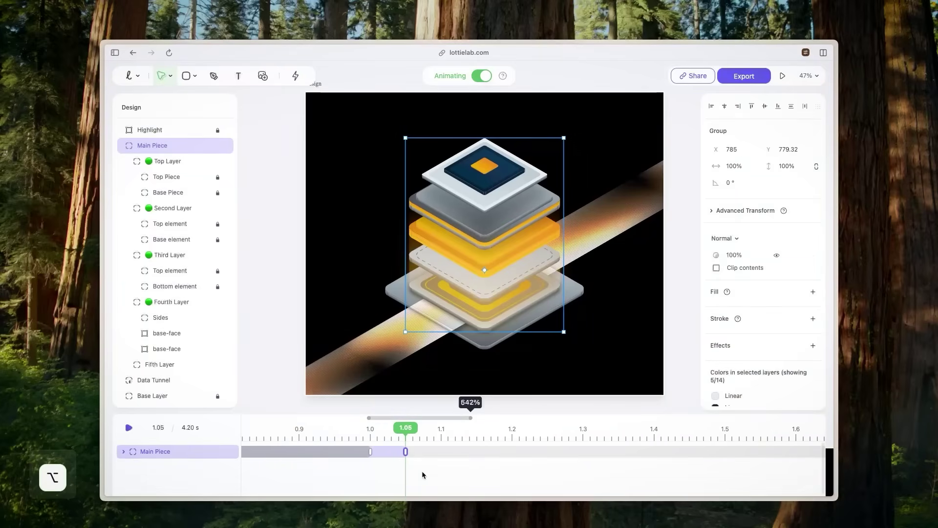
{"action": "scroll", "coordinate": [422, 473], "scroll_direction": "down", "scroll_amount": 5, "text": "alt"}
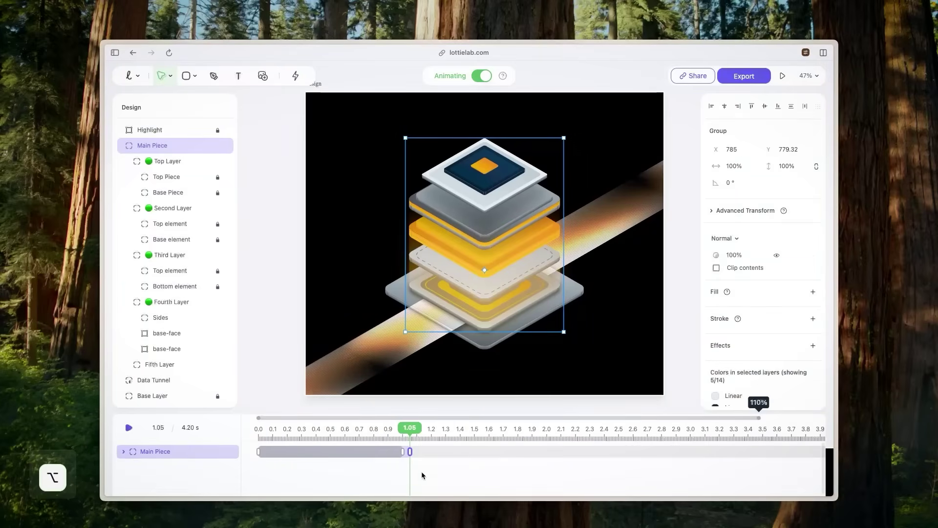
Raise the Top, Second, Third and Fourth Layers slightly at 2.20 s, bringing the Fourth Layer to Y 686.04.
{"action": "left_click", "coordinate": [548, 438]}
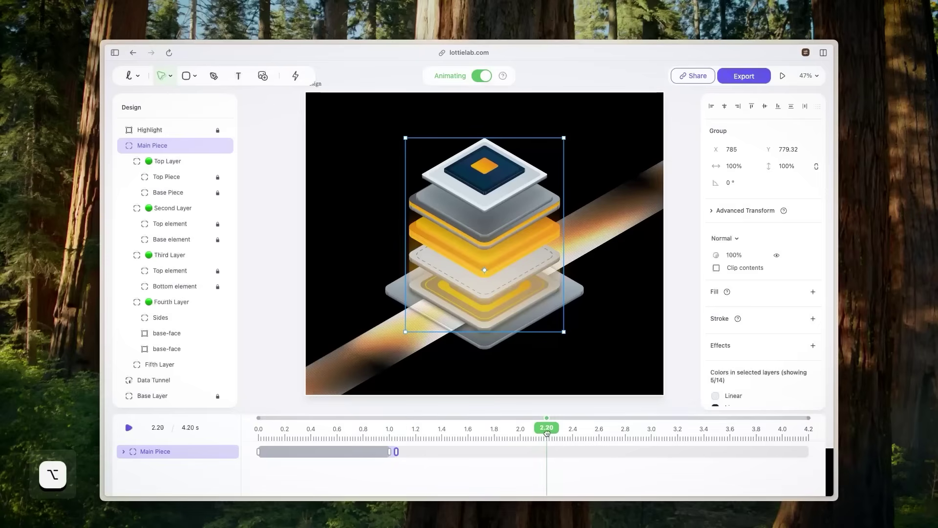
{"action": "double_click", "coordinate": [509, 195]}
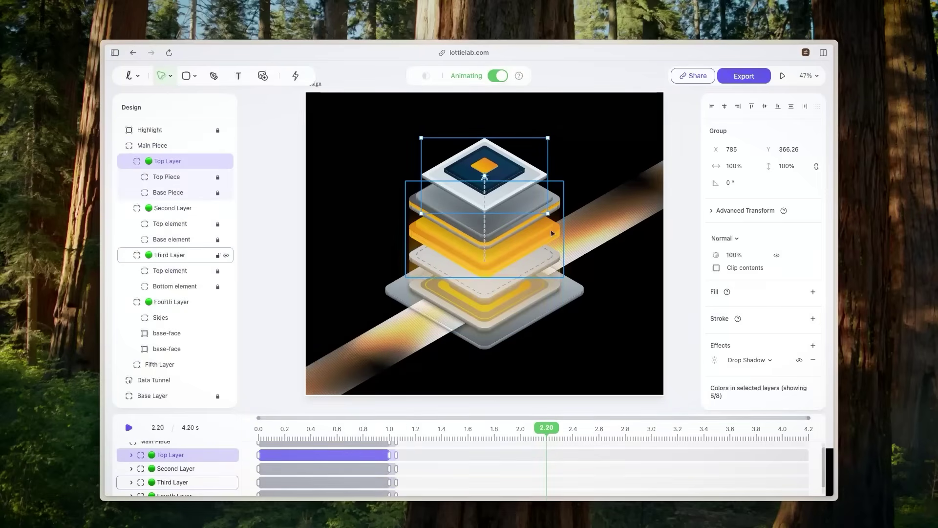
{"action": "key", "text": "shift+Up"}
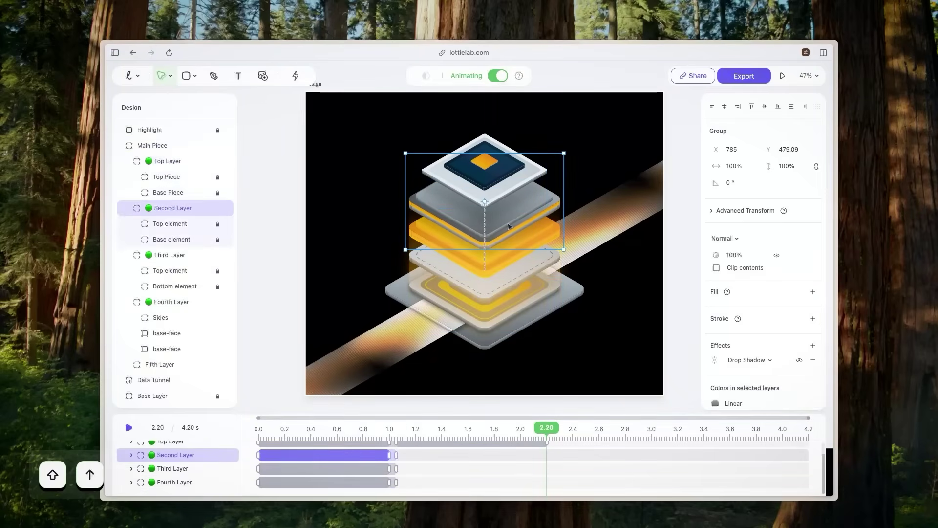
{"action": "key", "text": "shift+Up"}
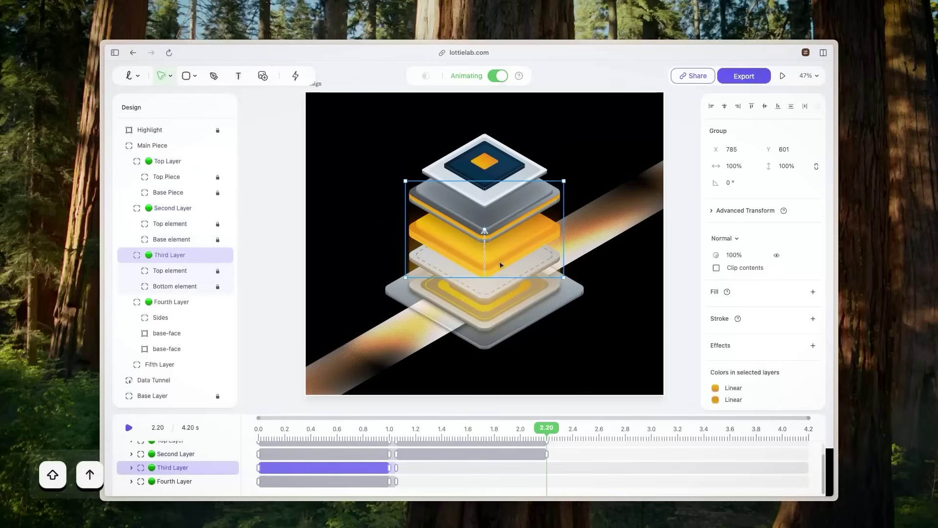
{"action": "key", "text": "shift+Up"}
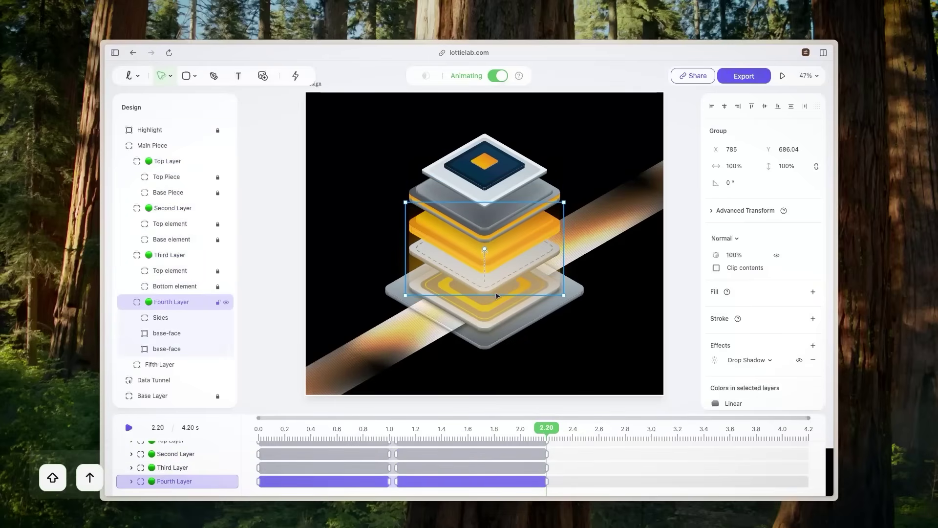
Duplicate Main Piece's 1.05 s keyframe to 3.60 s and play back the floating motion.
{"action": "mouse_move", "coordinate": [546, 428]}
{"action": "left_mouse_down"}
{"action": "mouse_move", "coordinate": [434, 428]}
{"action": "mouse_move", "coordinate": [561, 429]}
{"action": "left_mouse_up"}
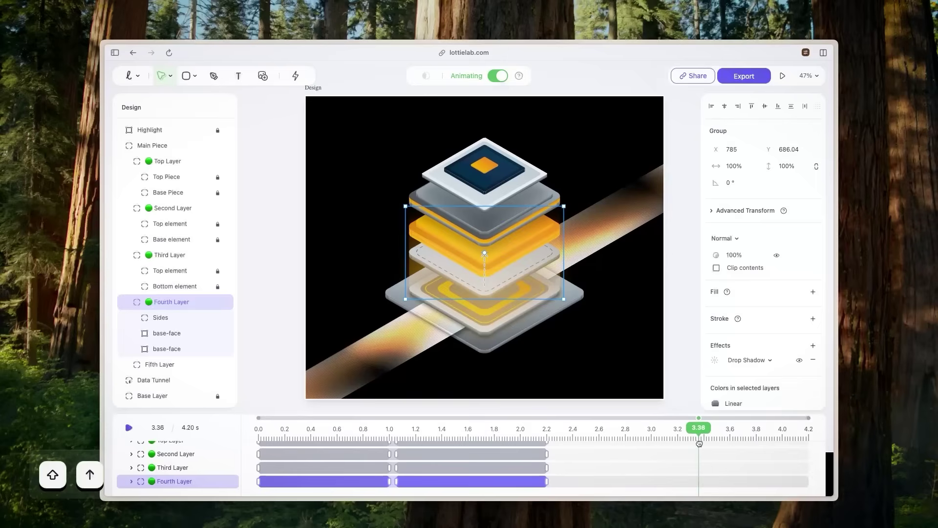
{"action": "left_click_drag", "start_coordinate": [731, 443], "coordinate": [396, 428]}
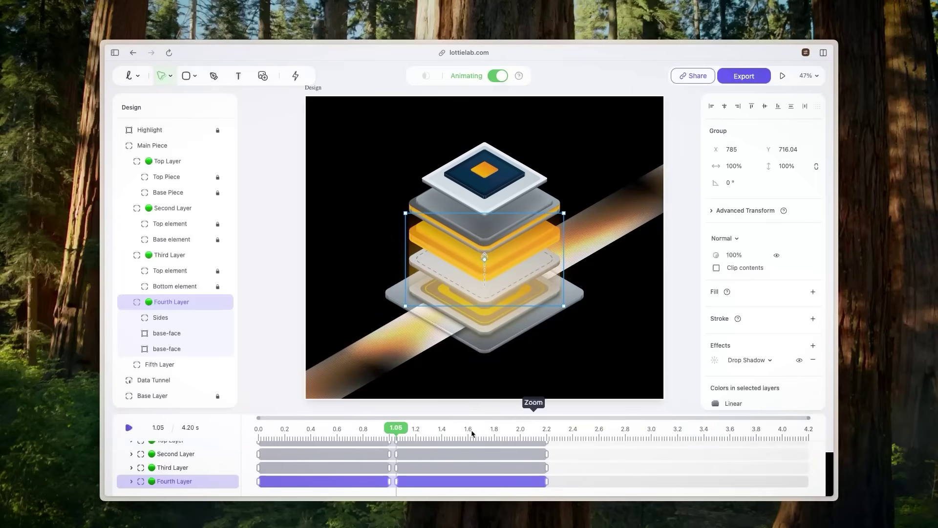
{"action": "left_click", "coordinate": [465, 465]}
{"action": "left_click", "coordinate": [401, 454]}
{"action": "left_click", "coordinate": [400, 459]}
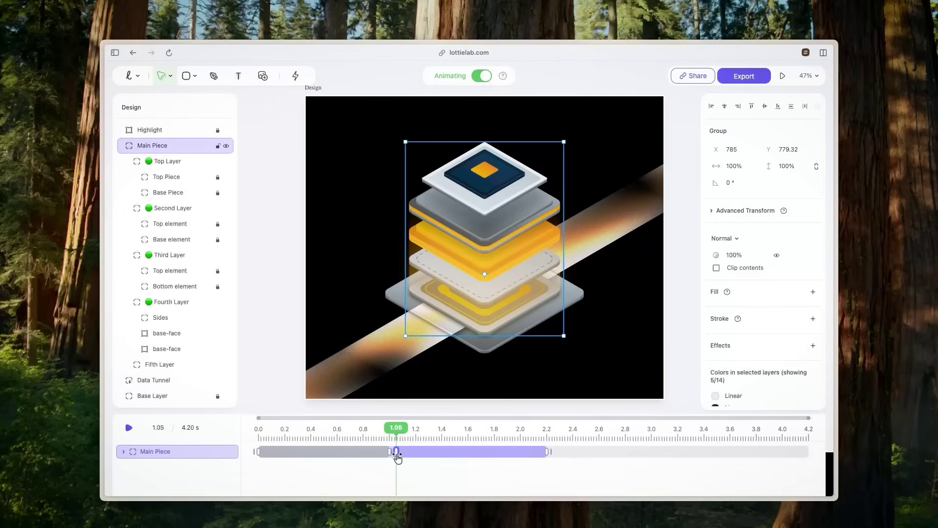
{"action": "key", "text": "alt"}
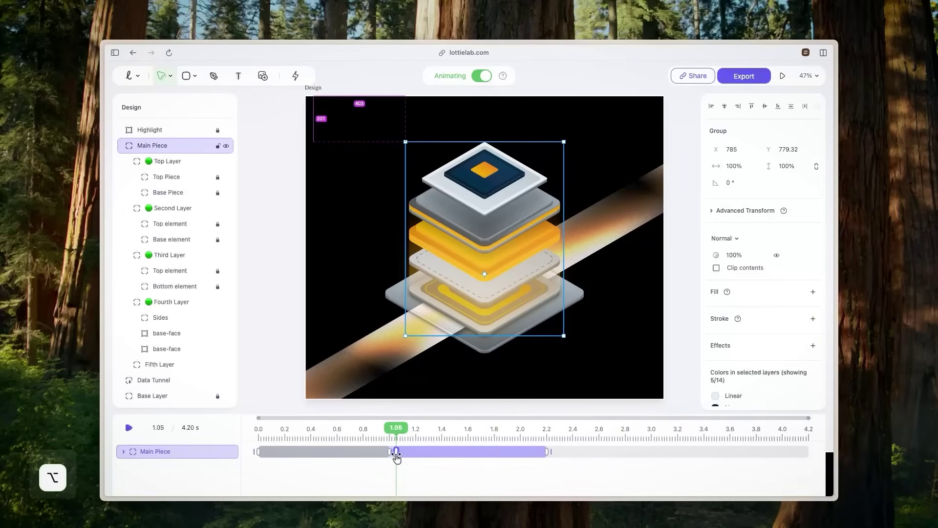
{"action": "left_click_drag", "start_coordinate": [397, 457], "coordinate": [720, 446]}
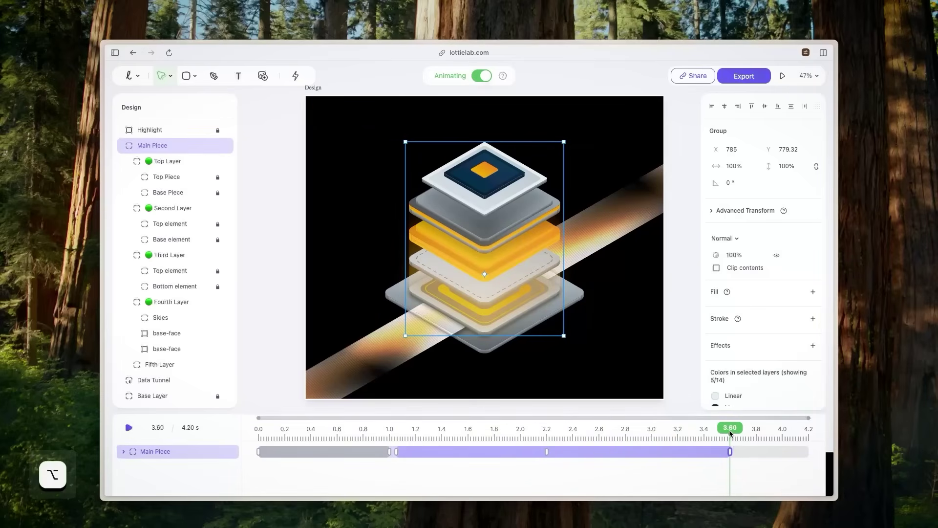
{"action": "left_click_drag", "start_coordinate": [724, 429], "coordinate": [391, 434]}
{"action": "key", "text": "space"}
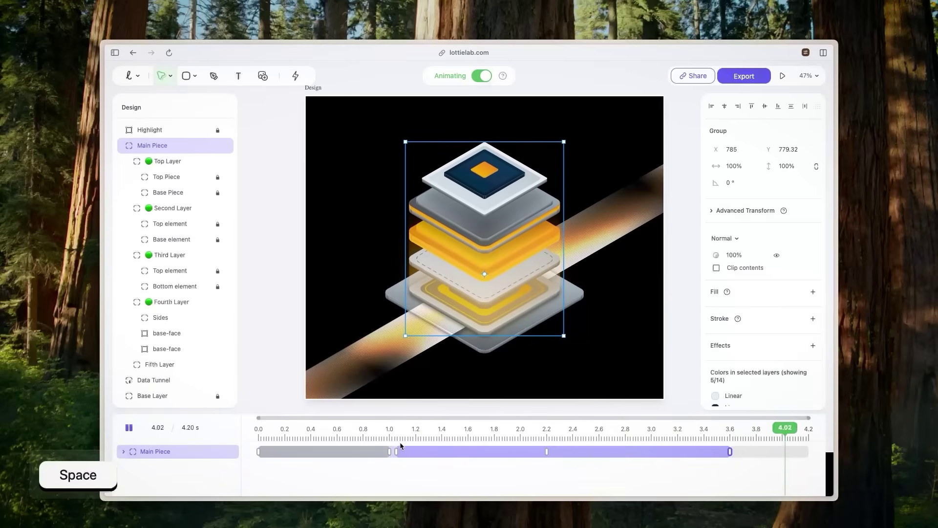
Duplicate Main Piece's 0 s keyframe to 4.20 s and play back the closing motion.
{"action": "key", "text": "space"}
{"action": "left_click_drag", "start_coordinate": [348, 435], "coordinate": [581, 453]}
{"action": "left_click", "coordinate": [258, 450]}
{"action": "left_click_drag", "start_coordinate": [676, 451], "coordinate": [716, 430]}
{"action": "key", "text": "space"}
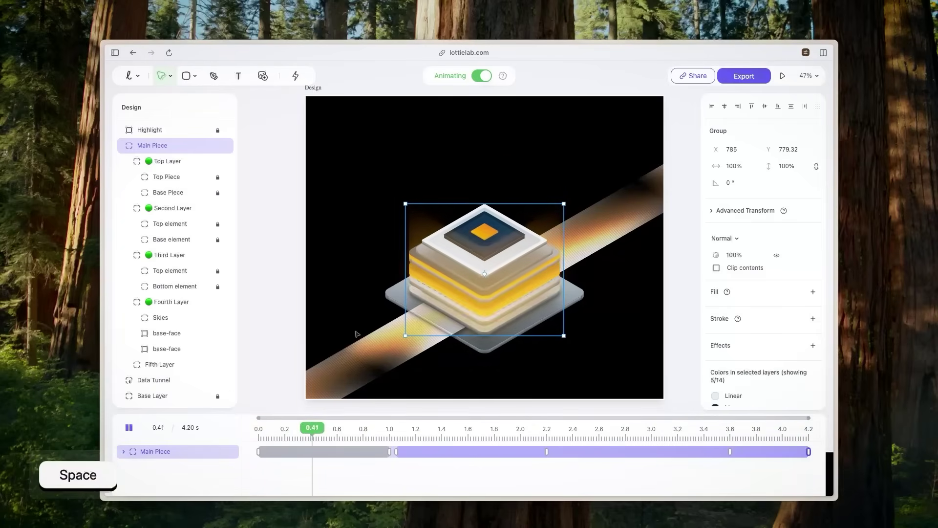
{"action": "key", "text": "space"}
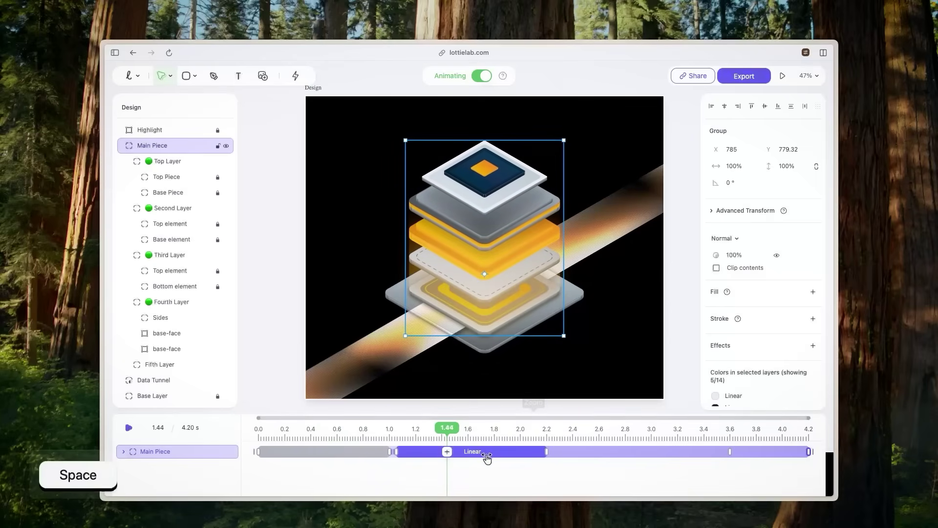
Set Main Piece's easing to Accelerate for the 1.05 to 2.20 s segment and Slow Down for the 2.20 to 3.60 s segment.
{"action": "left_click", "coordinate": [487, 456]}
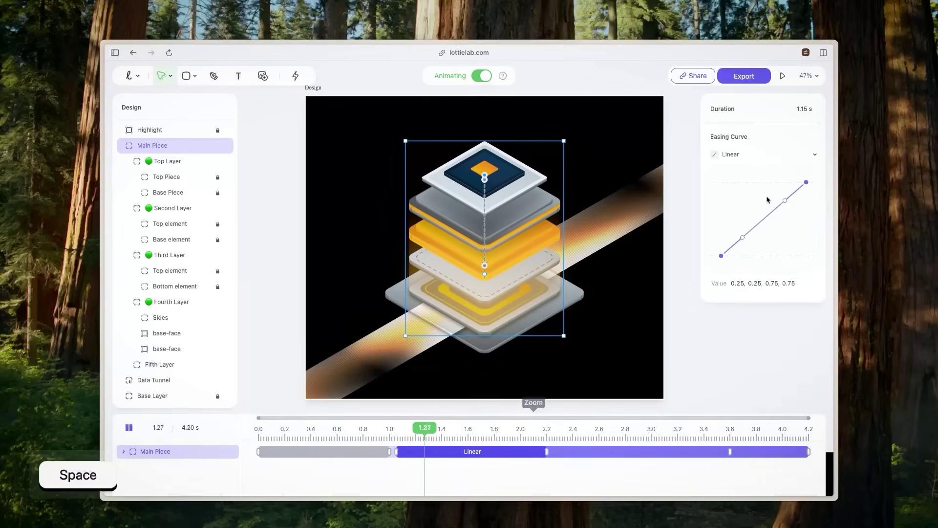
{"action": "left_click", "coordinate": [754, 155]}
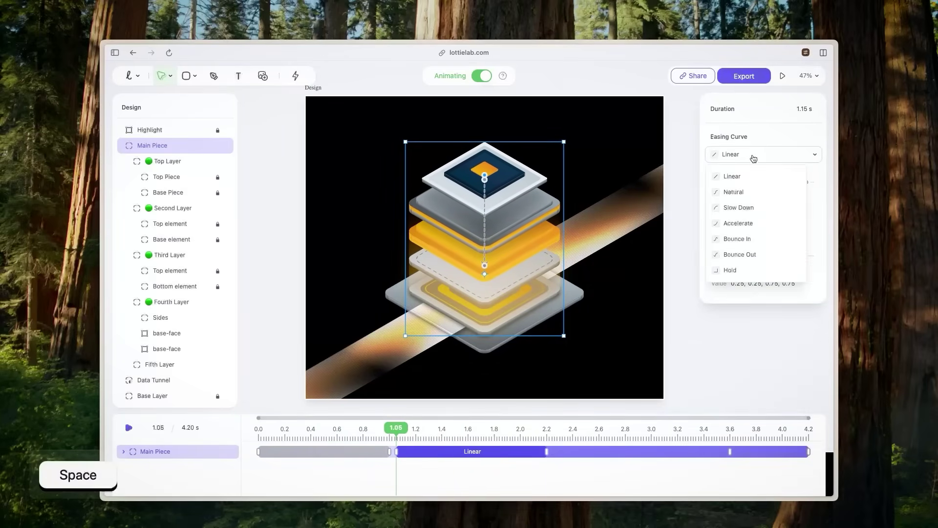
{"action": "left_click", "coordinate": [748, 223]}
{"action": "left_click", "coordinate": [639, 451]}
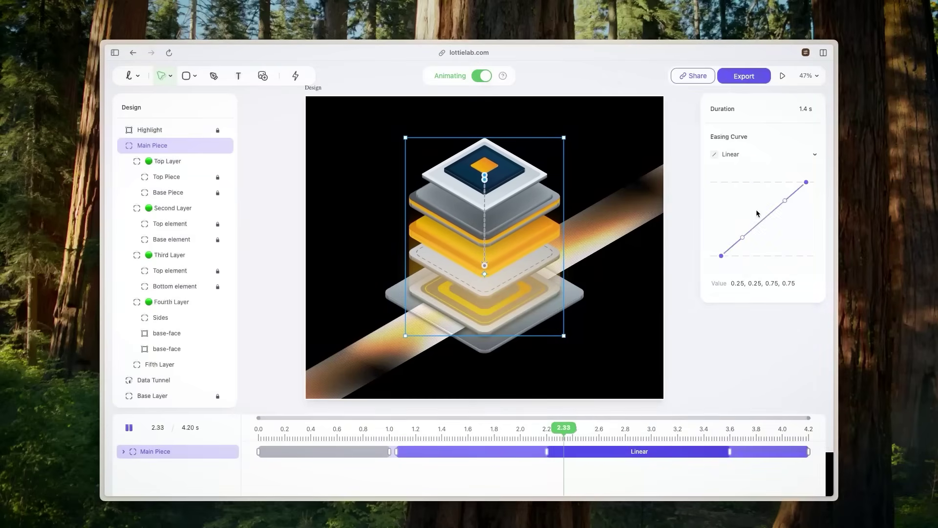
{"action": "left_click", "coordinate": [741, 155]}
{"action": "left_click", "coordinate": [738, 207]}
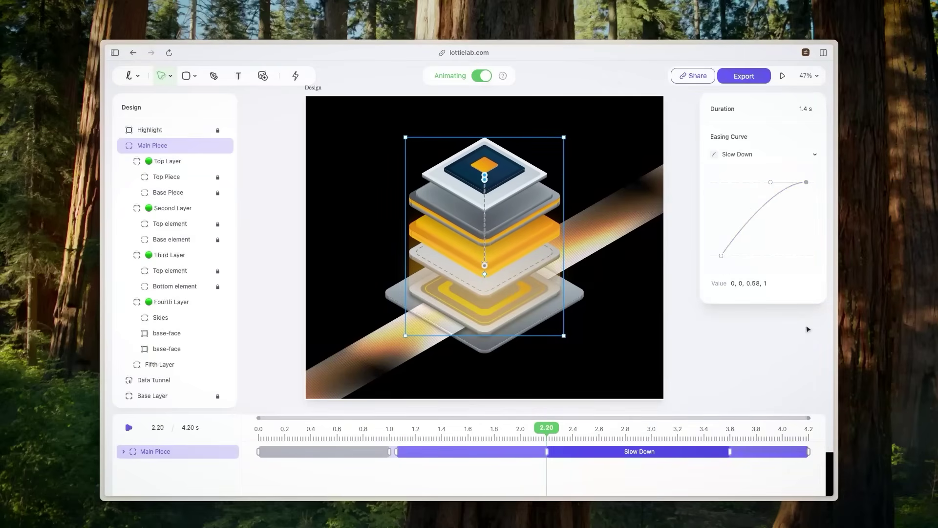
Set Main Piece's 3.60 to 4.20 s easing curve to Natural and preview the loop.
{"action": "left_click", "coordinate": [768, 451]}
{"action": "left_click", "coordinate": [762, 153]}
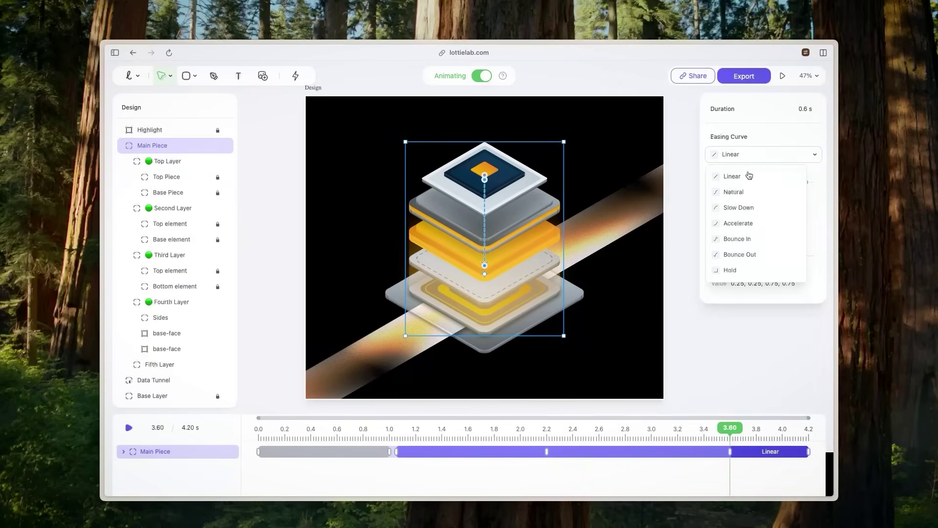
{"action": "left_click", "coordinate": [745, 193]}
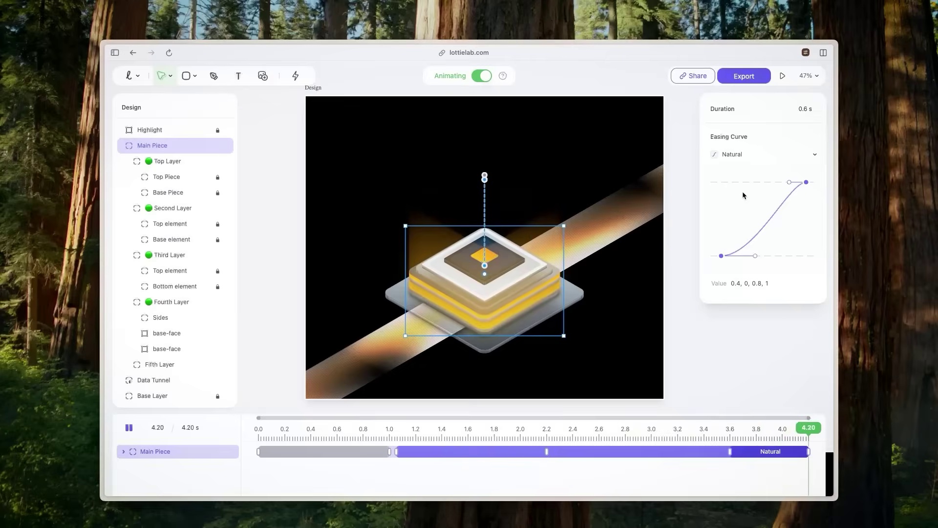
{"action": "left_click", "coordinate": [368, 485]}
{"action": "key", "text": "space"}
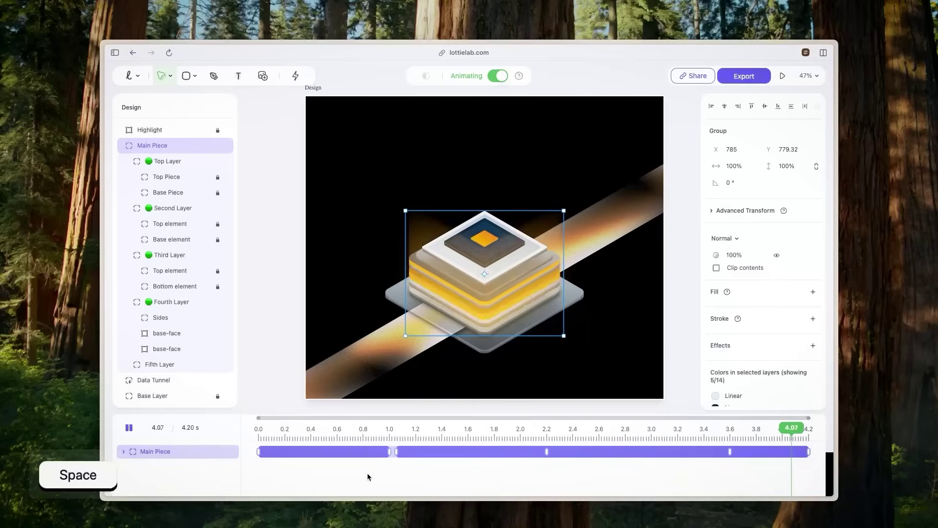
{"action": "key", "text": "space"}
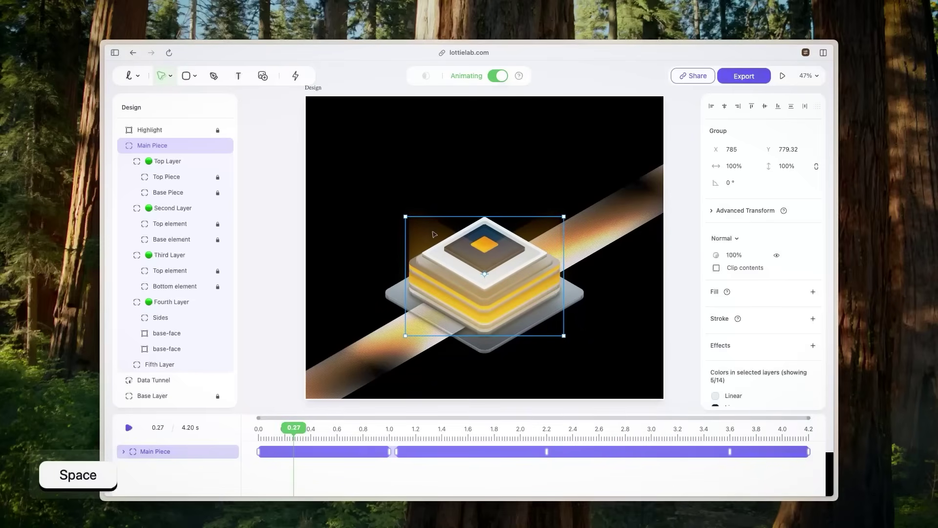
Add keyframes to the Highlight path at 0 s and 1 s.
{"action": "left_click", "coordinate": [172, 129]}
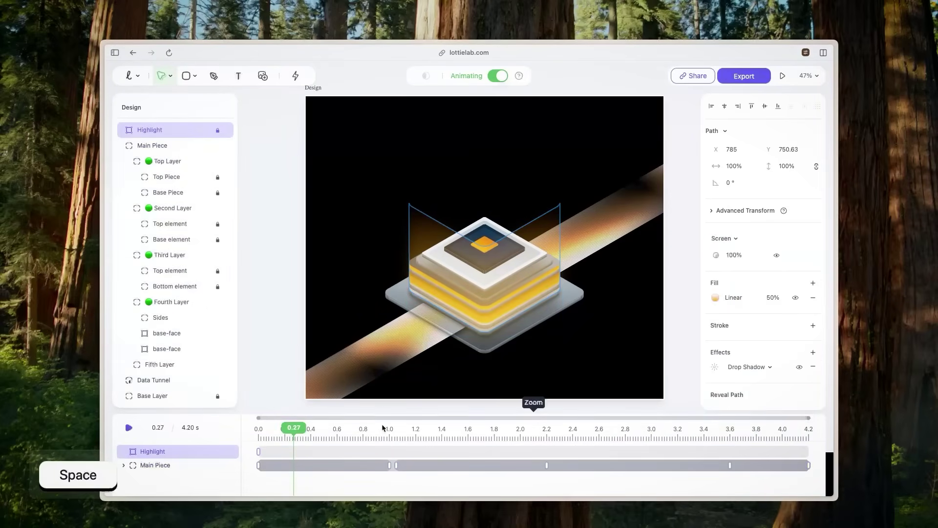
{"action": "left_click", "coordinate": [384, 430]}
{"action": "left_click_drag", "start_coordinate": [384, 433], "coordinate": [259, 434]}
{"action": "left_click", "coordinate": [391, 452]}
{"action": "left_click", "coordinate": [258, 466]}
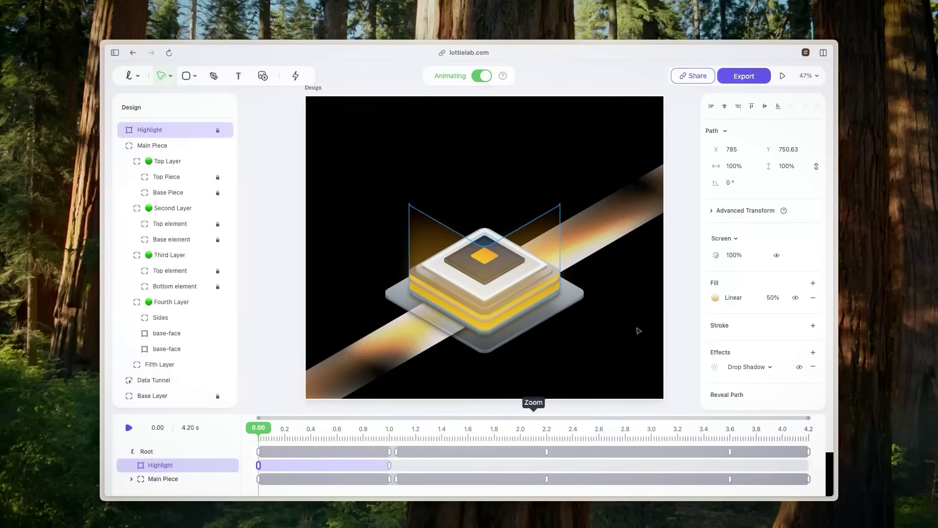
Move both ends of Highlight's linear gradient fill below the chip at 0 s and play the animation.
{"action": "left_click", "coordinate": [714, 298]}
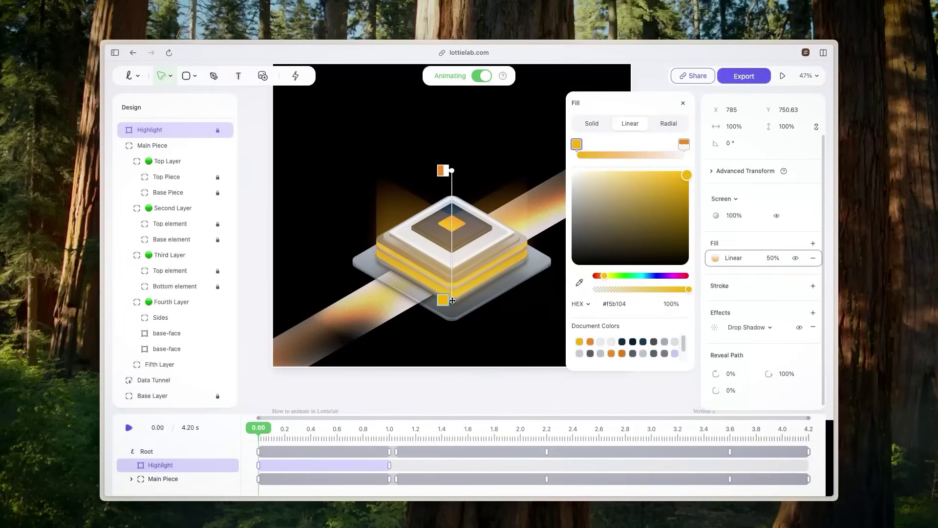
{"action": "left_click_drag", "start_coordinate": [450, 299], "coordinate": [451, 317]}
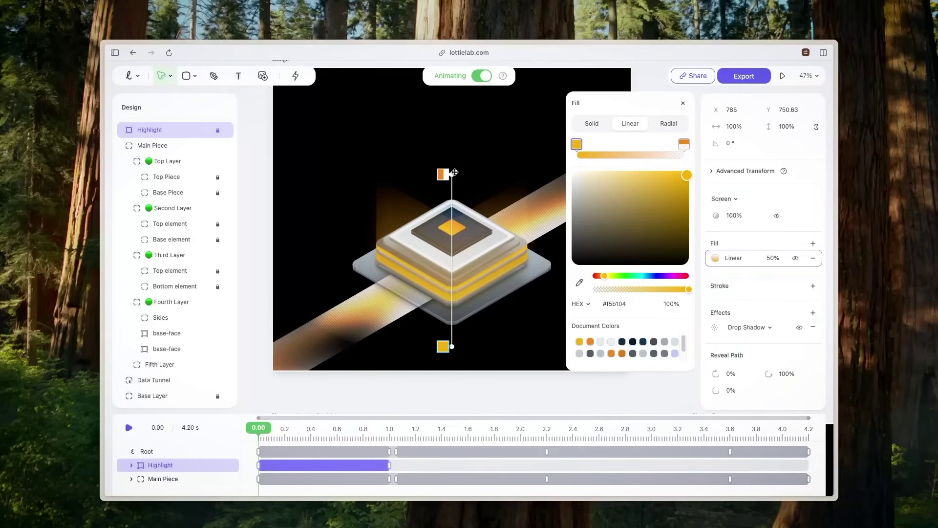
{"action": "left_click_drag", "start_coordinate": [456, 179], "coordinate": [457, 303]}
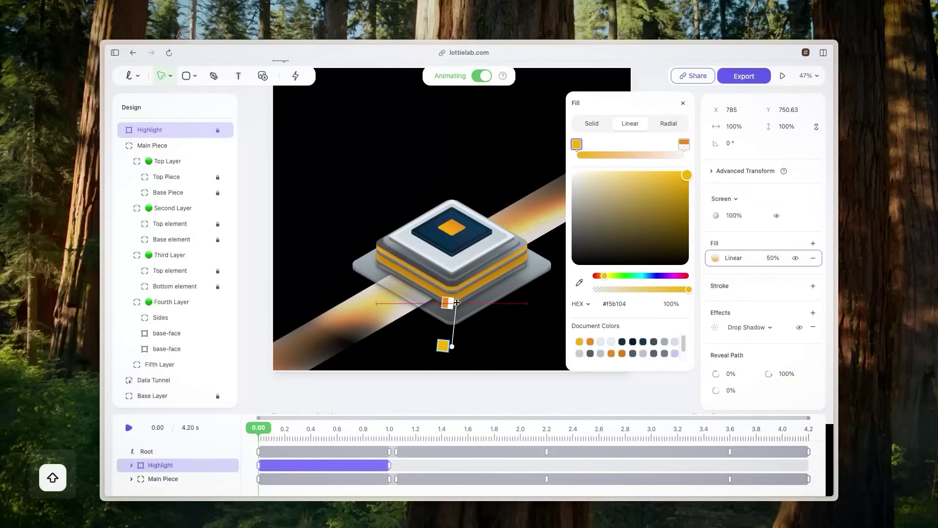
{"action": "key", "text": "space"}
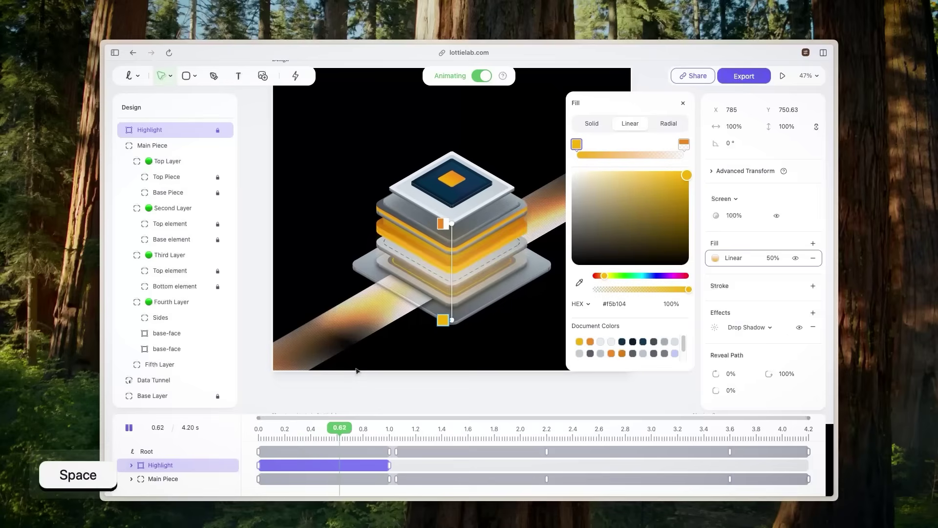
Duplicate Highlight's 1 s keyframe to 3.60 s.
{"action": "left_click_drag", "start_coordinate": [452, 428], "coordinate": [724, 434]}
{"action": "mouse_move", "coordinate": [725, 470]}
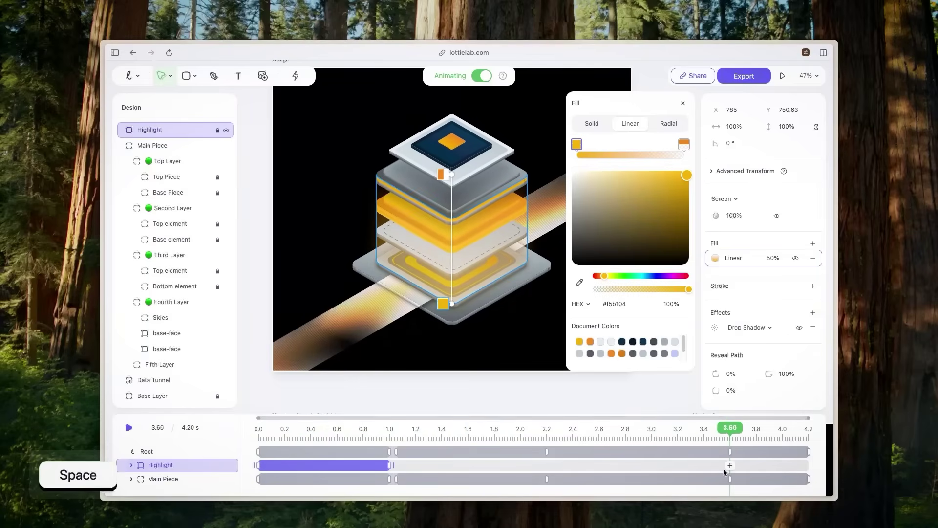
{"action": "key", "text": "alt"}
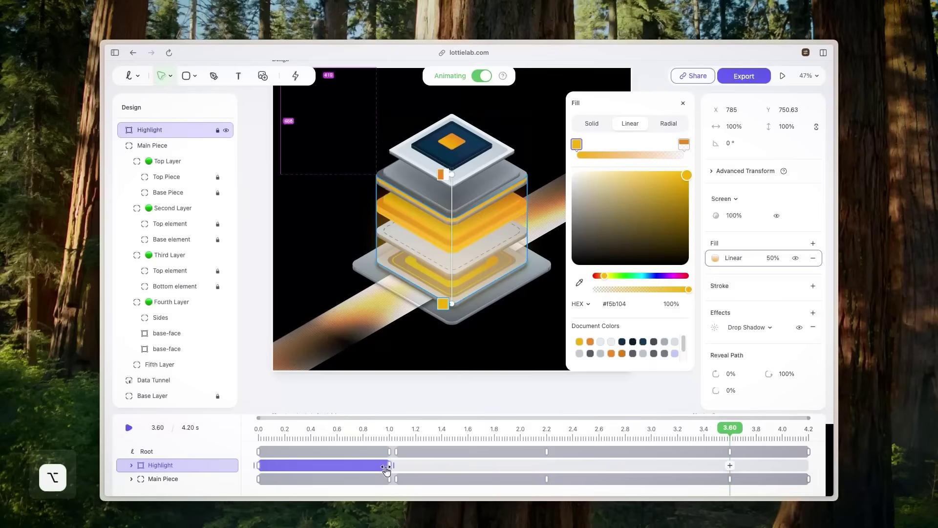
{"action": "left_click_drag", "start_coordinate": [389, 470], "coordinate": [812, 427]}
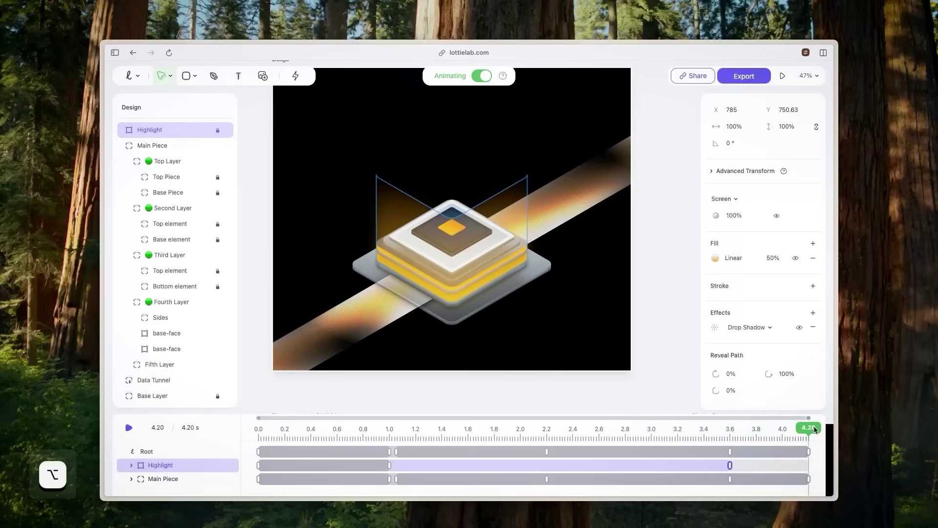
Duplicate Highlight's 0 s keyframe to 4.20 s and play back the gradient animation.
{"action": "left_click", "coordinate": [258, 465]}
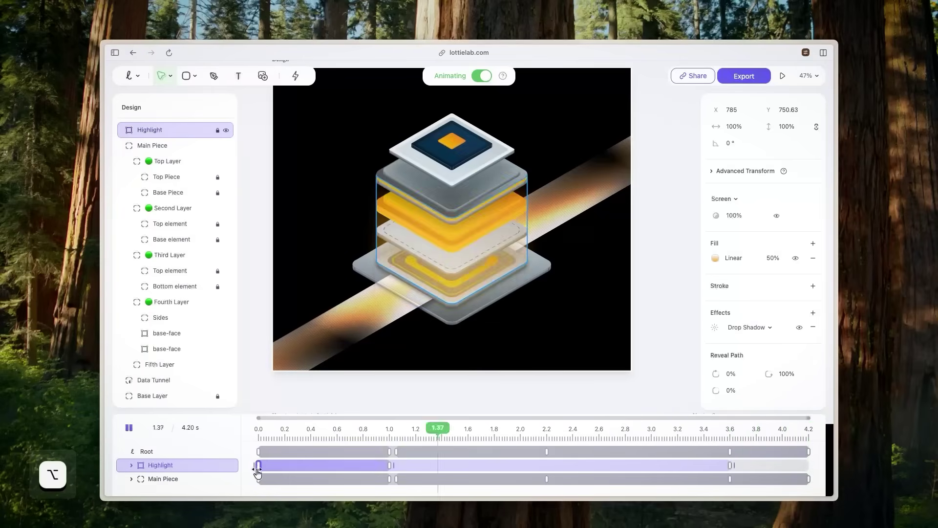
{"action": "left_click_drag", "start_coordinate": [257, 465], "coordinate": [730, 434]}
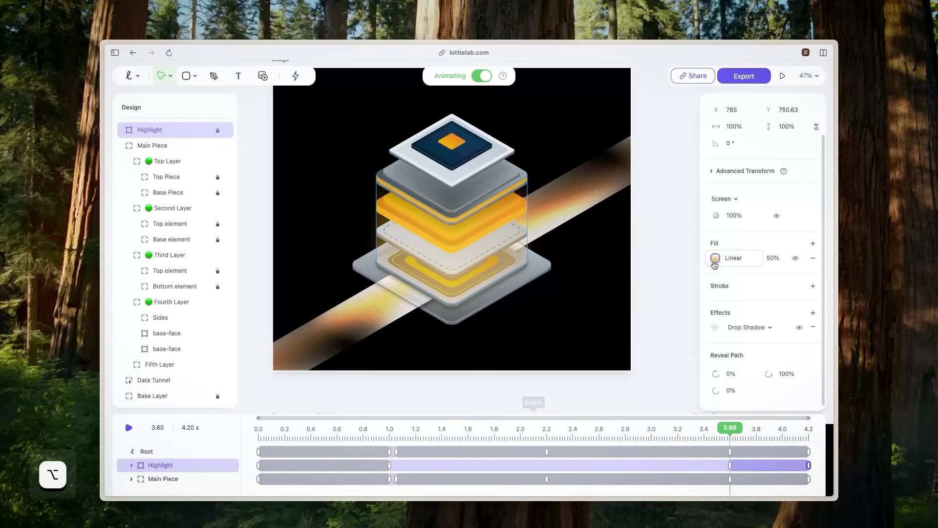
{"action": "left_click", "coordinate": [715, 262]}
{"action": "key", "text": "space"}
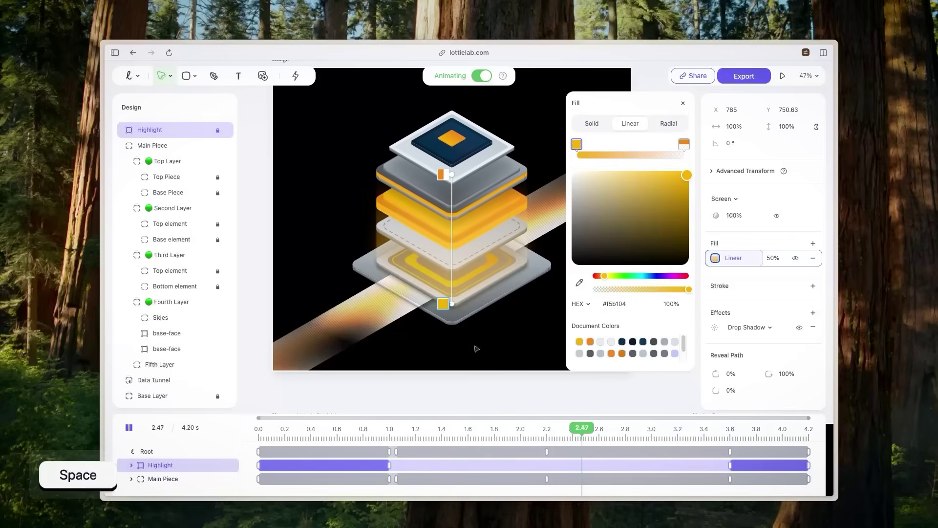
{"action": "key", "text": "space"}
Duplicate Highlight's 1 s keyframe to 1.05 s and lower the upper end of its fill gradient at 2.20 s.
{"action": "key", "text": "alt"}
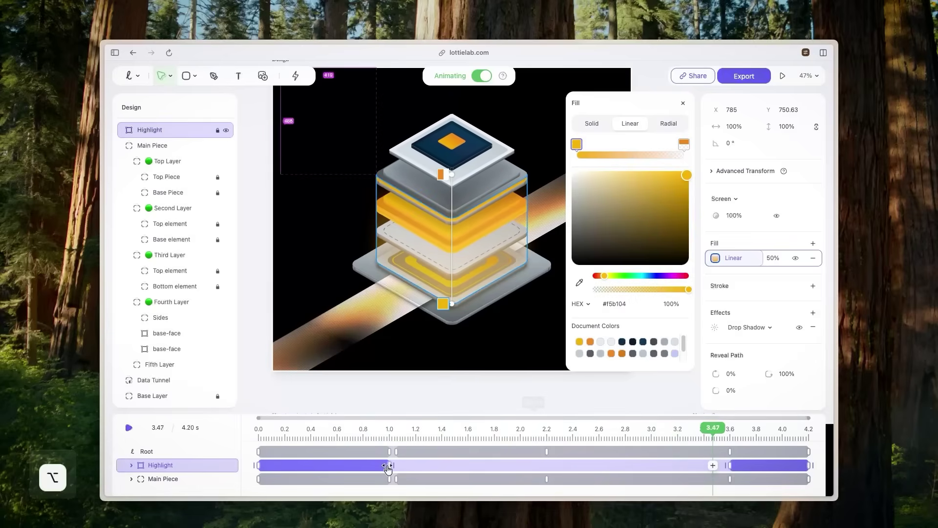
{"action": "left_click", "coordinate": [390, 466]}
{"action": "left_click_drag", "start_coordinate": [398, 430], "coordinate": [550, 429]}
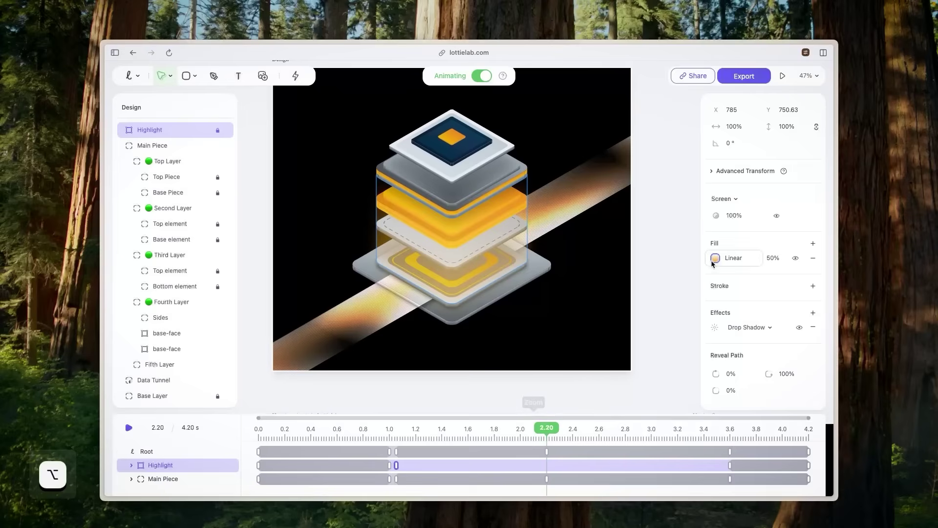
{"action": "left_click", "coordinate": [716, 260]}
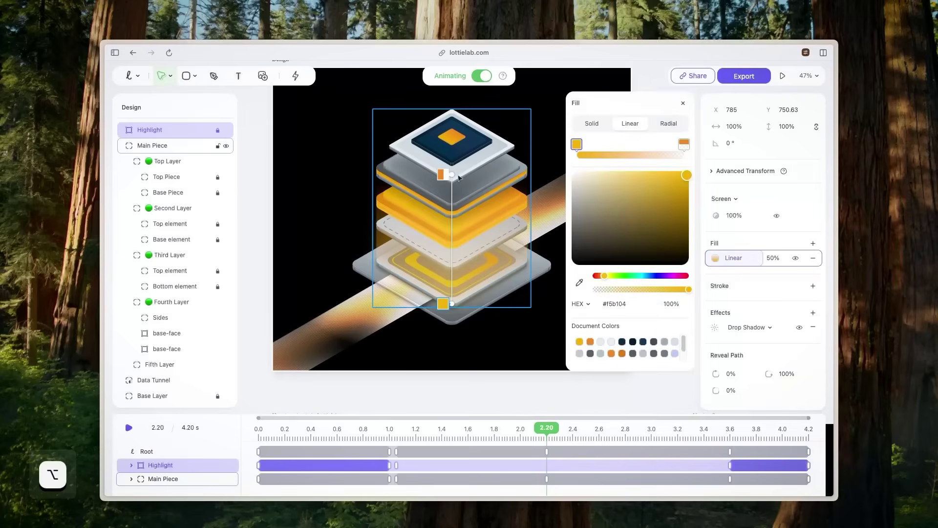
{"action": "left_click_drag", "start_coordinate": [453, 175], "coordinate": [453, 198]}
{"action": "key", "text": "shift"}
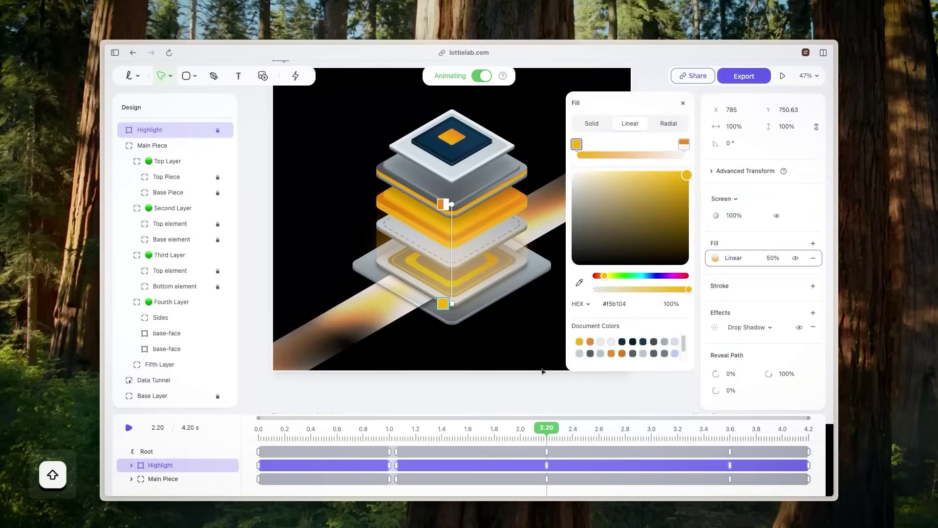
{"action": "left_click_drag", "start_coordinate": [546, 431], "coordinate": [257, 430]}
{"action": "key", "text": "space"}
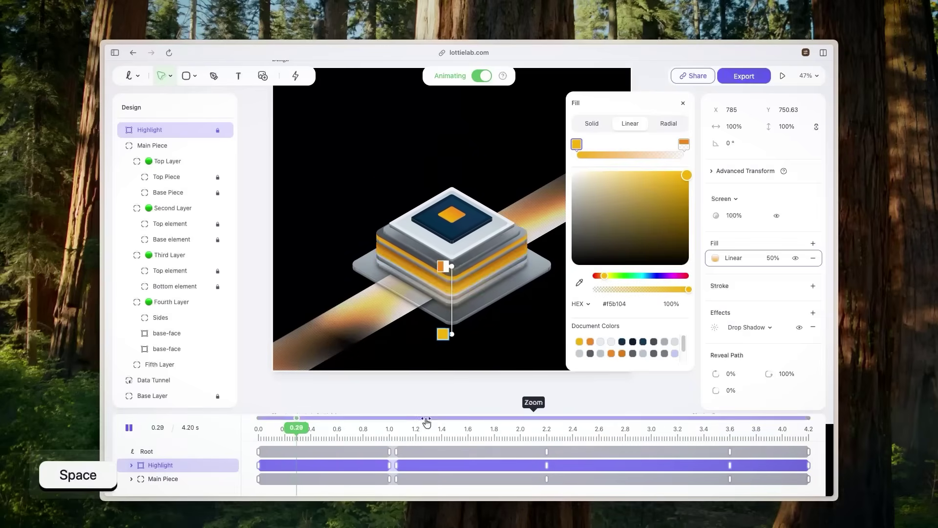
Set the easing curve of Highlight's 0 to 1 s segment to Natural.
{"action": "left_click", "coordinate": [320, 467]}
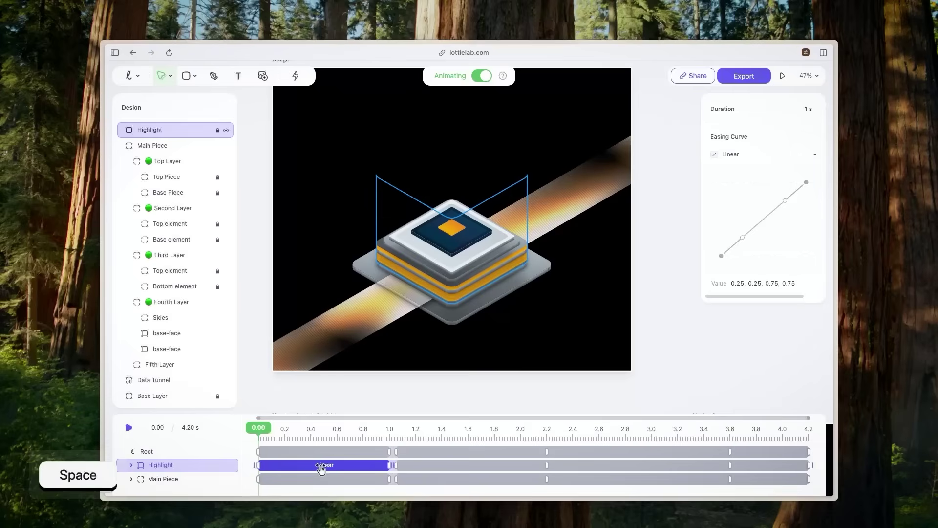
{"action": "left_click", "coordinate": [744, 153]}
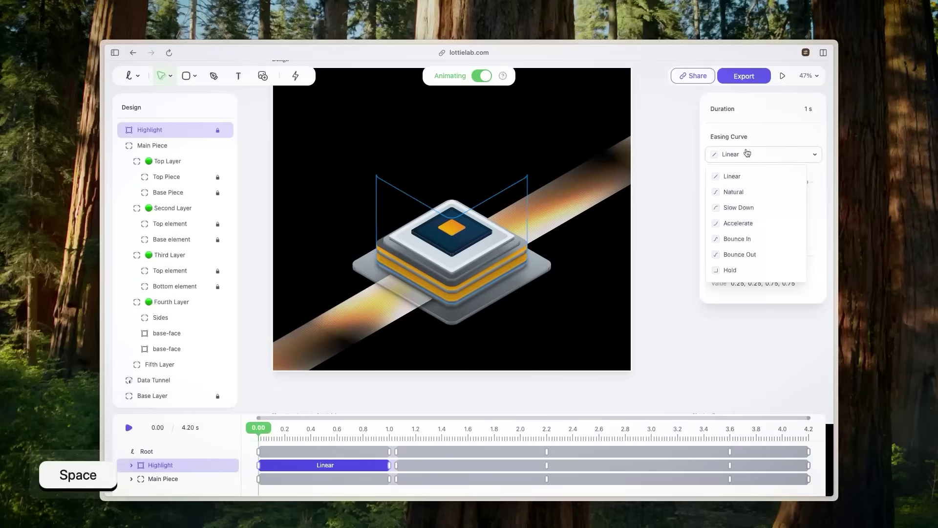
{"action": "left_click", "coordinate": [739, 190]}
{"action": "key", "text": "space"}
Set Highlight's easing to Accelerate for the 1.05 to 2.20 s segment and Slow Down for the 2.20 to 3.60 s segment.
{"action": "left_click", "coordinate": [470, 468]}
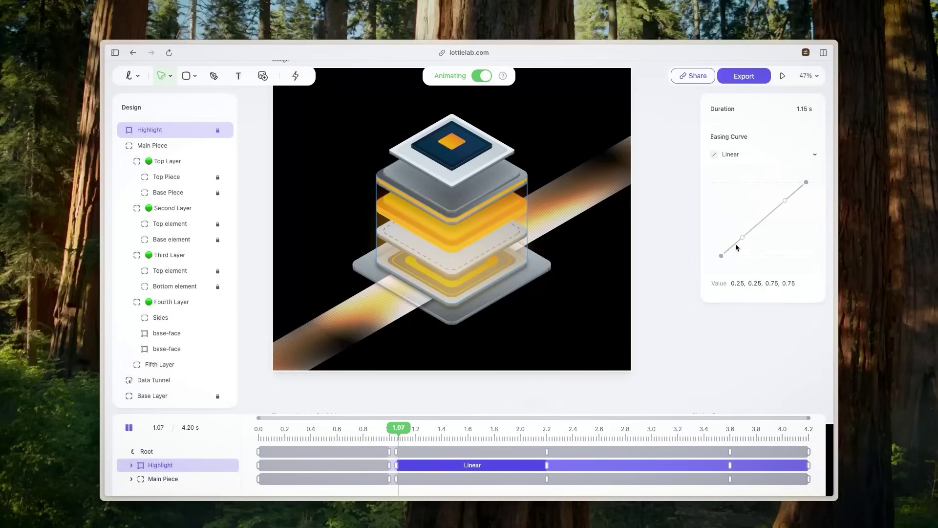
{"action": "left_click", "coordinate": [758, 155]}
{"action": "left_click", "coordinate": [752, 224]}
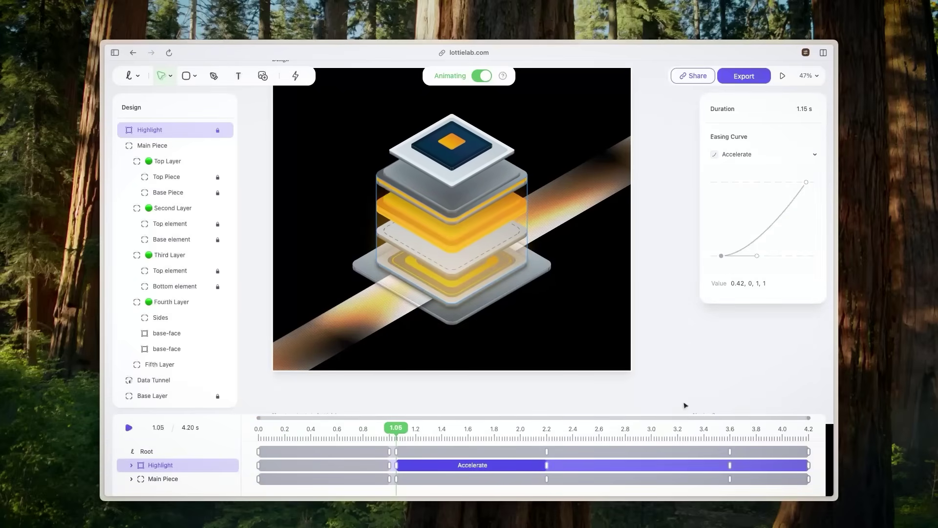
{"action": "left_click", "coordinate": [641, 465]}
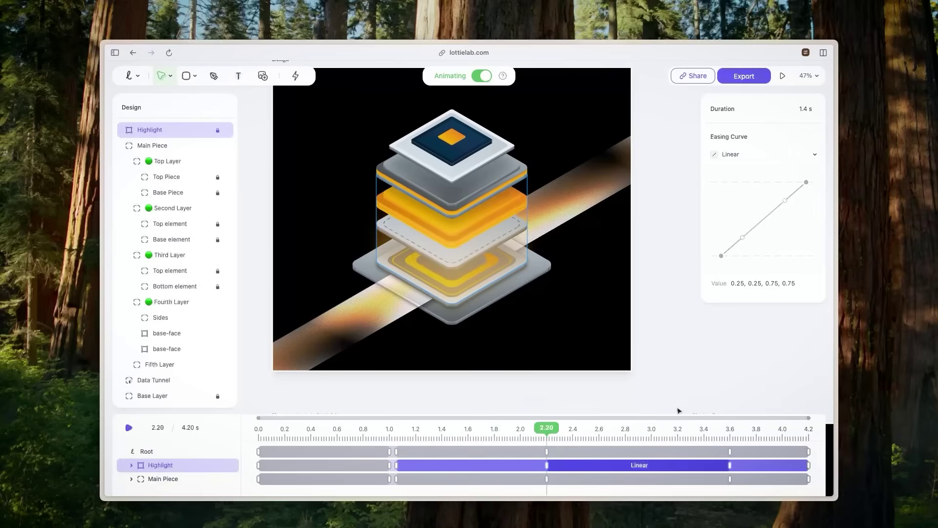
{"action": "left_click", "coordinate": [745, 155]}
{"action": "left_click", "coordinate": [739, 206]}
Set Highlight's 3.60 to 4.20 s easing curve to Natural and play back the complete animation.
{"action": "left_click", "coordinate": [752, 468]}
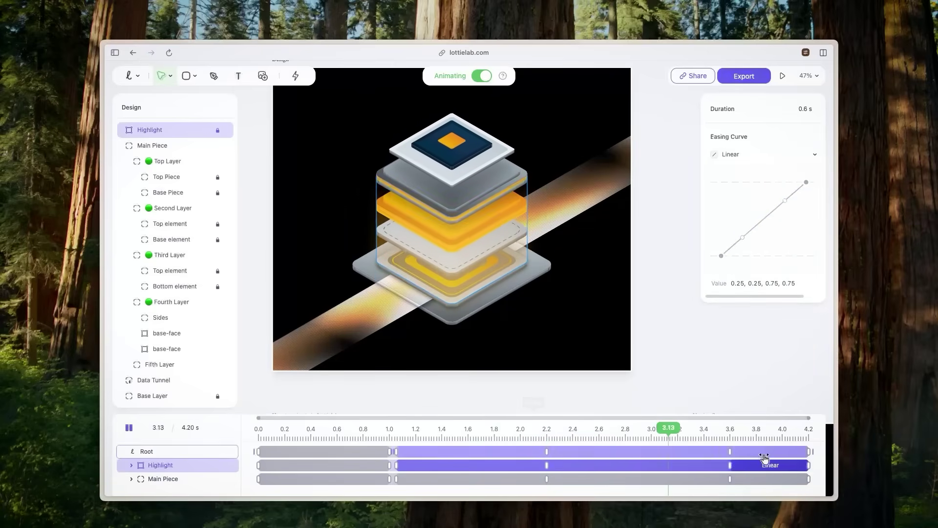
{"action": "key", "text": "space"}
{"action": "left_click", "coordinate": [738, 154]}
{"action": "left_click", "coordinate": [734, 191]}
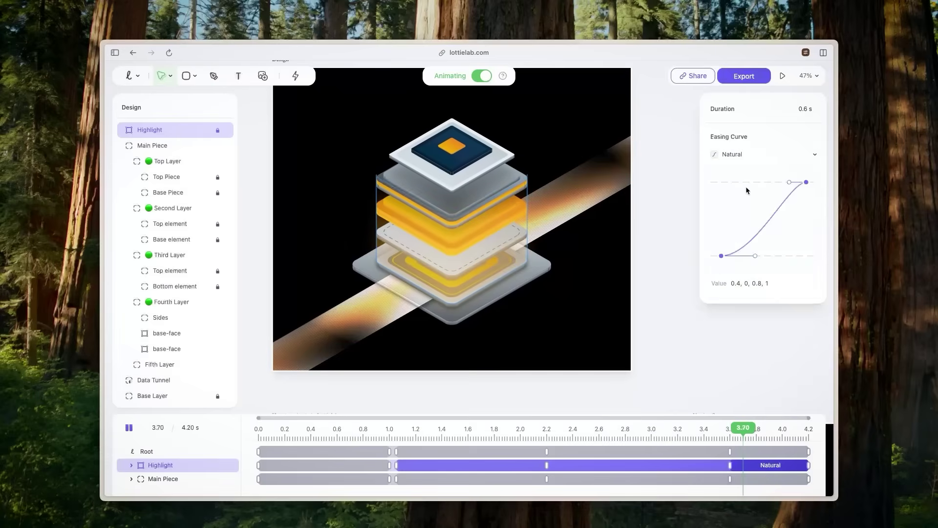
{"action": "key", "text": "space"}
{"action": "scroll", "coordinate": [592, 228], "scroll_direction": "down", "scroll_amount": 3}
{"action": "scroll", "coordinate": [593, 229], "scroll_direction": "up", "scroll_amount": 2}
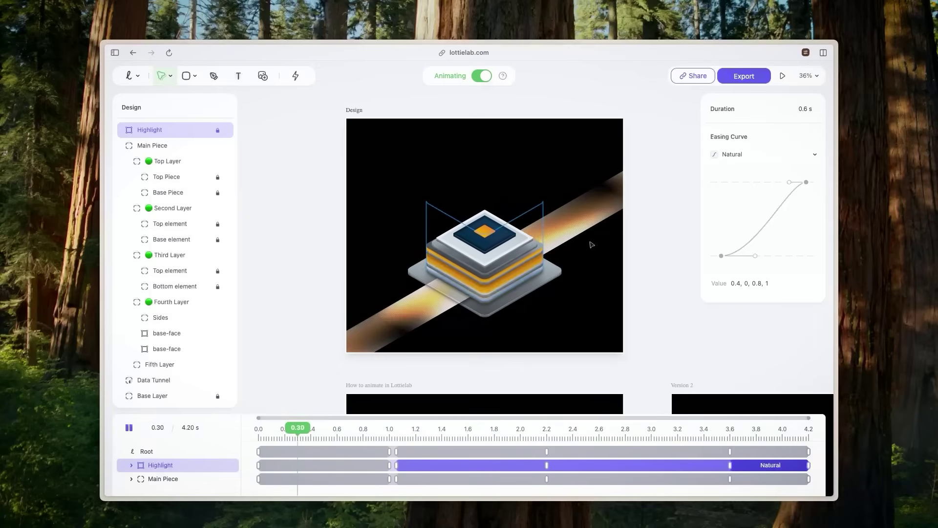
Collapse the layer list and examine how the data tunnel animates in the "How to animate in Lottielab" reference artboard.
{"action": "left_click", "coordinate": [121, 146]}
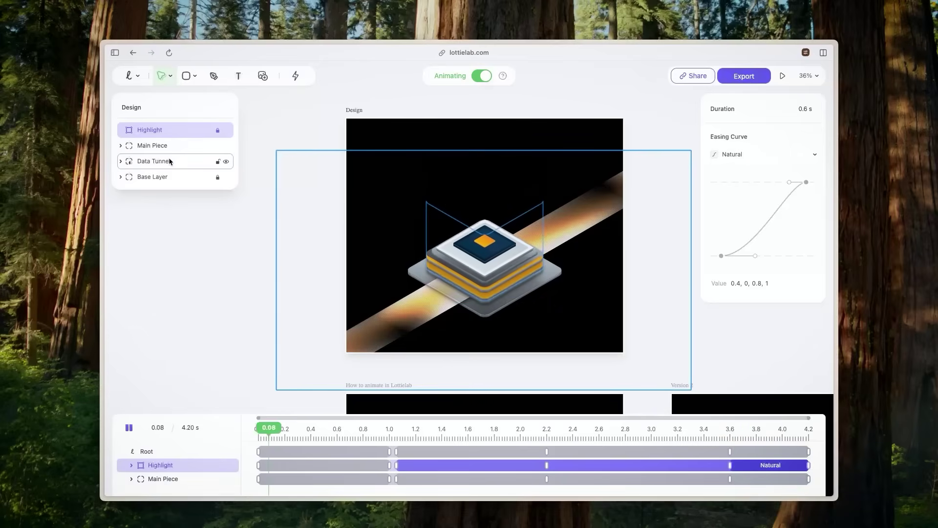
{"action": "left_click", "coordinate": [167, 161]}
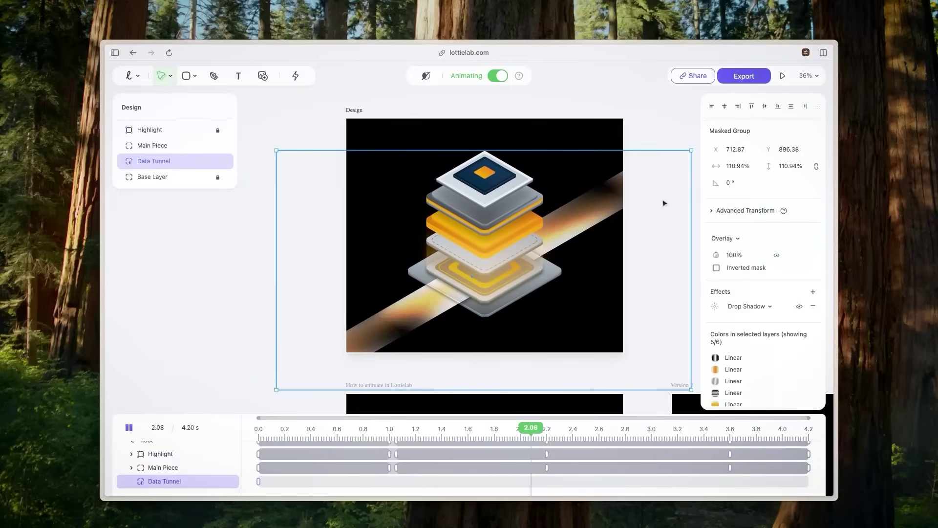
{"action": "scroll", "coordinate": [651, 208], "scroll_direction": "down", "scroll_amount": 5}
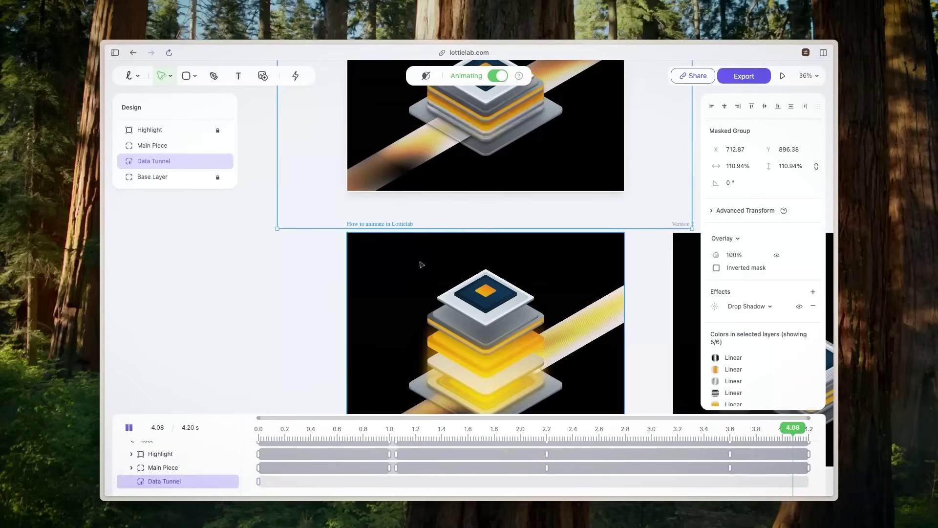
{"action": "left_click", "coordinate": [391, 264]}
{"action": "scroll", "coordinate": [386, 195], "scroll_direction": "down", "scroll_amount": 2}
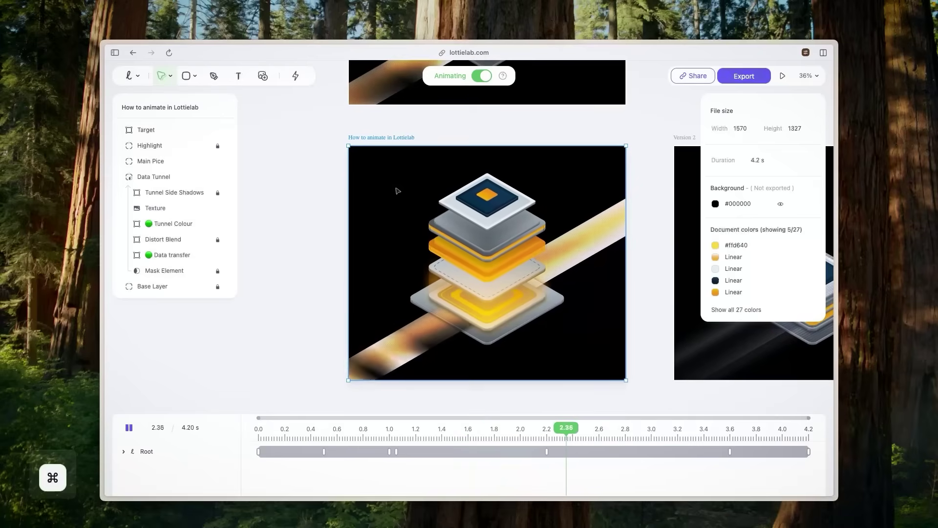
{"action": "scroll", "coordinate": [376, 183], "scroll_direction": "up", "scroll_amount": 1}
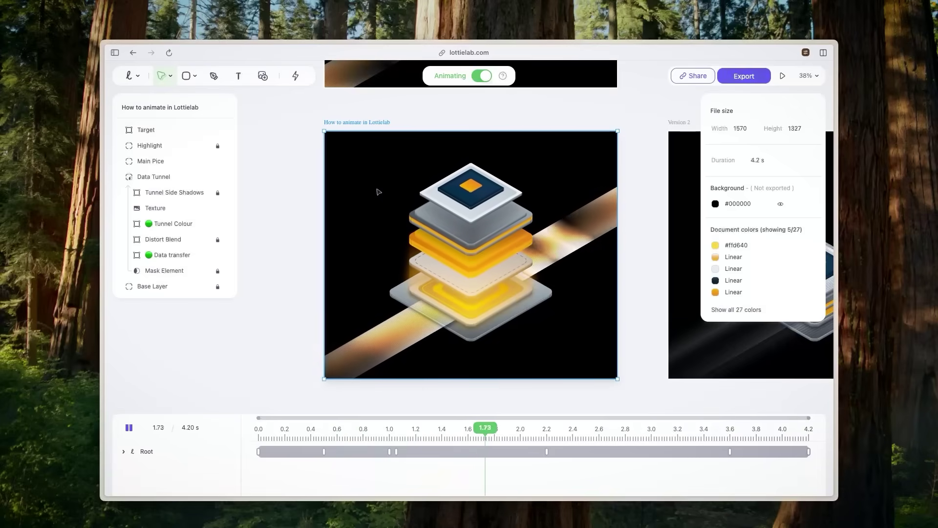
{"action": "key", "text": "space"}
Add a keyframe at 0.50 s to the Tunnel Colour layer inside Data Tunnel on the Design artboard.
{"action": "scroll", "coordinate": [530, 164], "scroll_direction": "up", "scroll_amount": 5}
{"action": "scroll", "coordinate": [530, 164], "scroll_direction": "right", "scroll_amount": 1}
{"action": "left_click", "coordinate": [529, 164]}
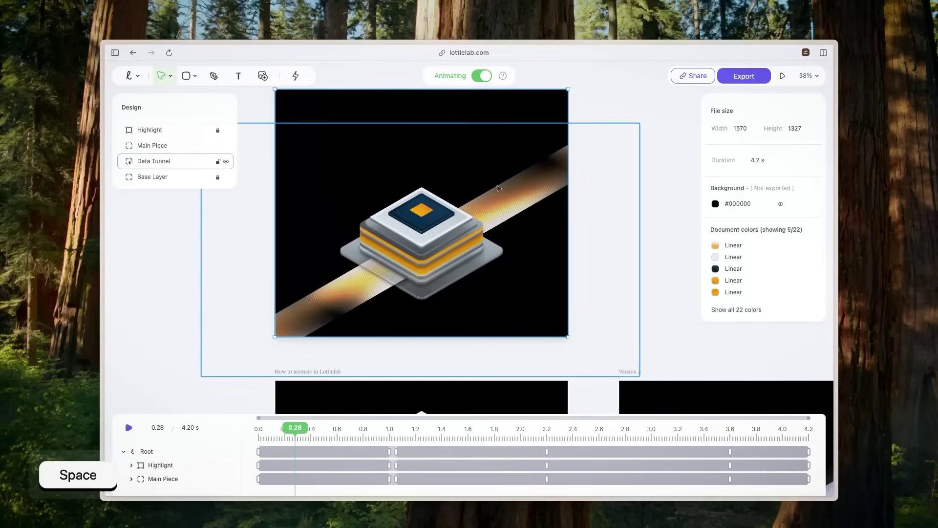
{"action": "left_click", "coordinate": [131, 165]}
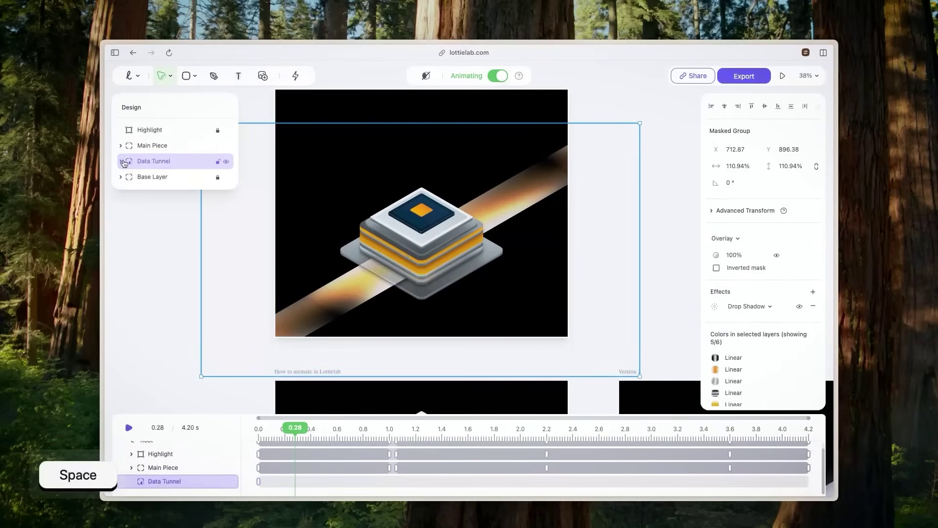
{"action": "left_click", "coordinate": [122, 161]}
{"action": "left_click", "coordinate": [173, 208]}
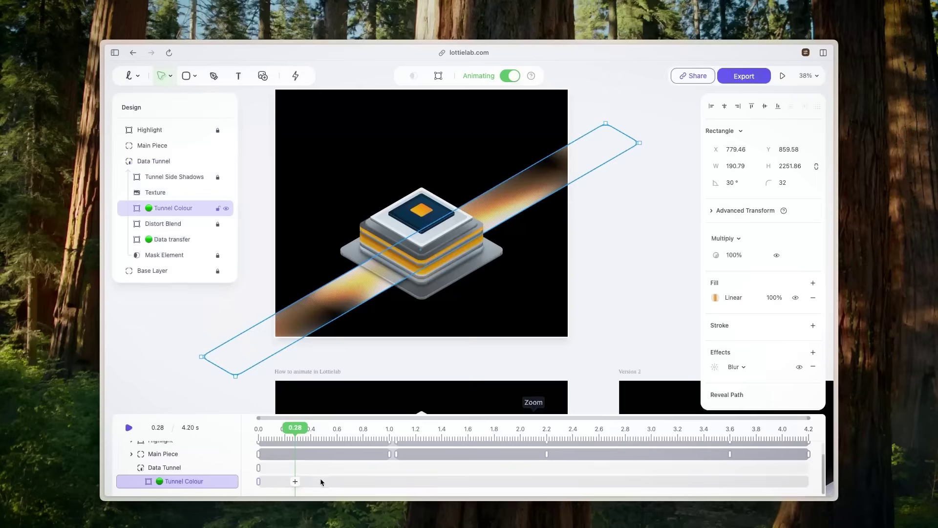
{"action": "left_click_drag", "start_coordinate": [295, 432], "coordinate": [324, 432]}
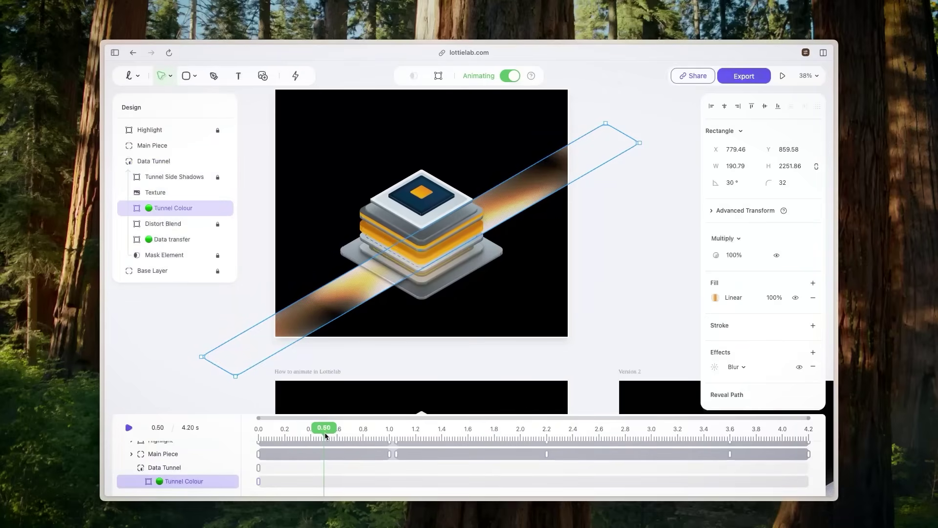
{"action": "scroll", "coordinate": [524, 349], "scroll_direction": "left", "scroll_amount": 2}
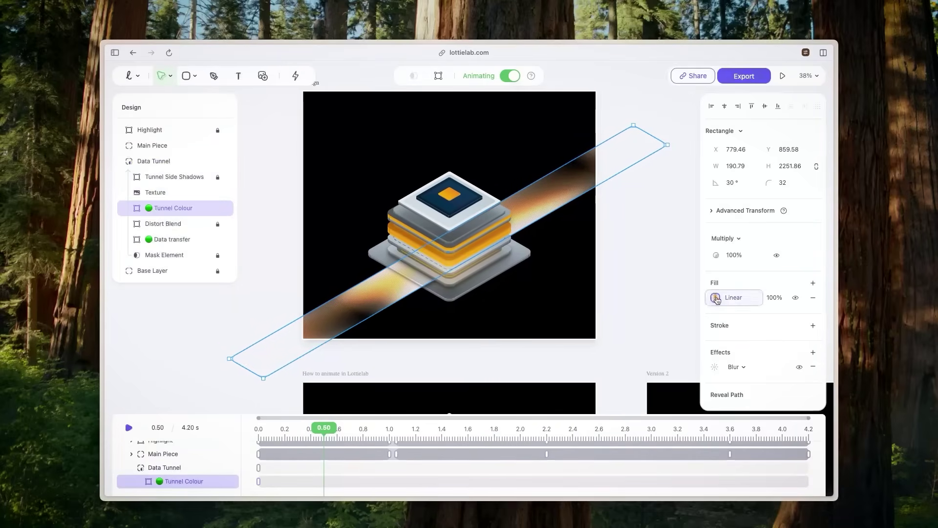
{"action": "left_click", "coordinate": [716, 300]}
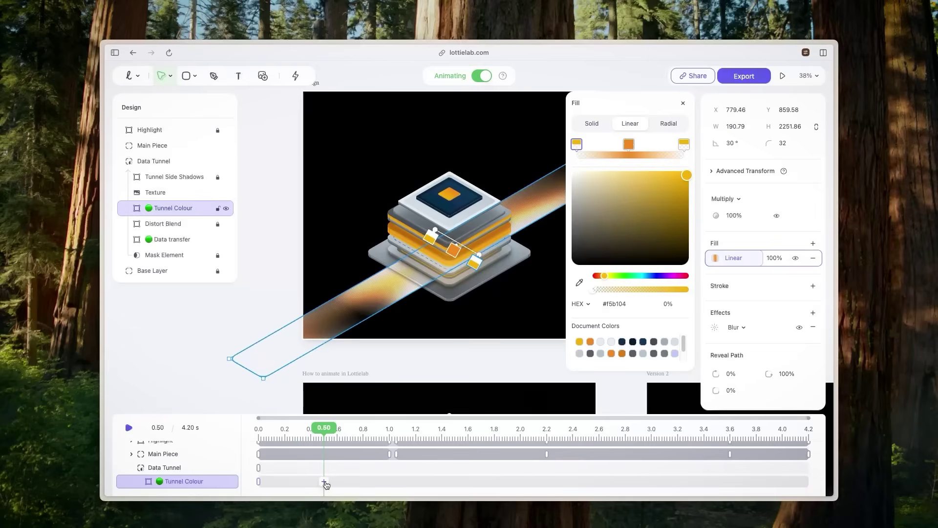
{"action": "left_click", "coordinate": [324, 482]}
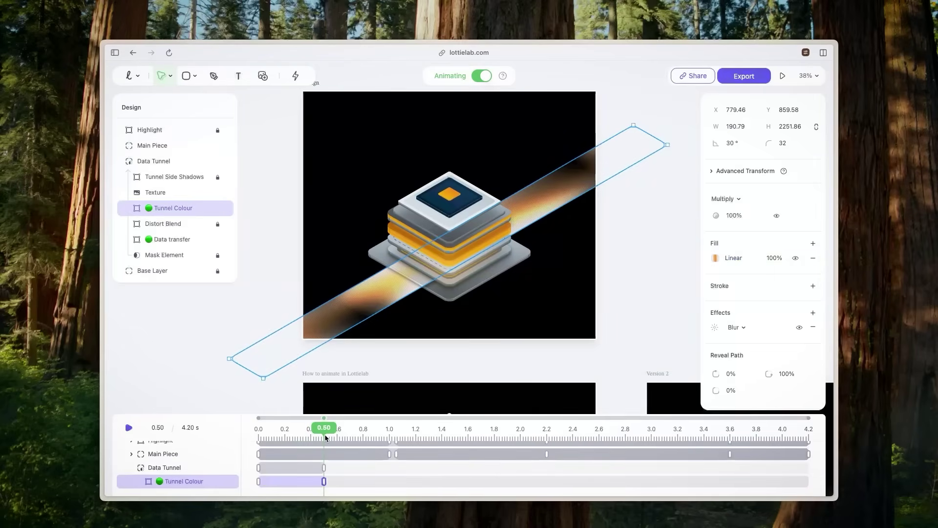
Set all three stops of Tunnel Colour's fill gradient to #000000 at 0 s and play back the colour change.
{"action": "left_click_drag", "start_coordinate": [325, 438], "coordinate": [255, 434]}
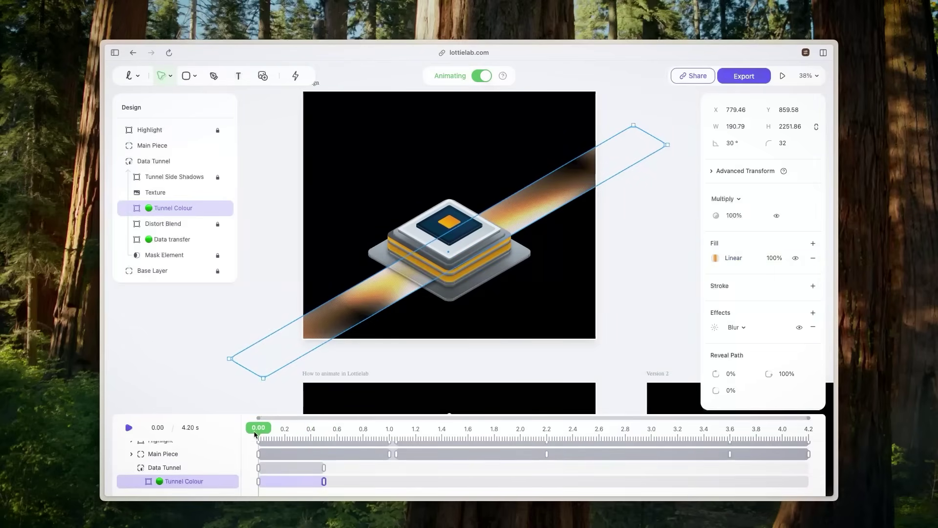
{"action": "left_click", "coordinate": [716, 259]}
{"action": "left_click_drag", "start_coordinate": [637, 227], "coordinate": [538, 285]}
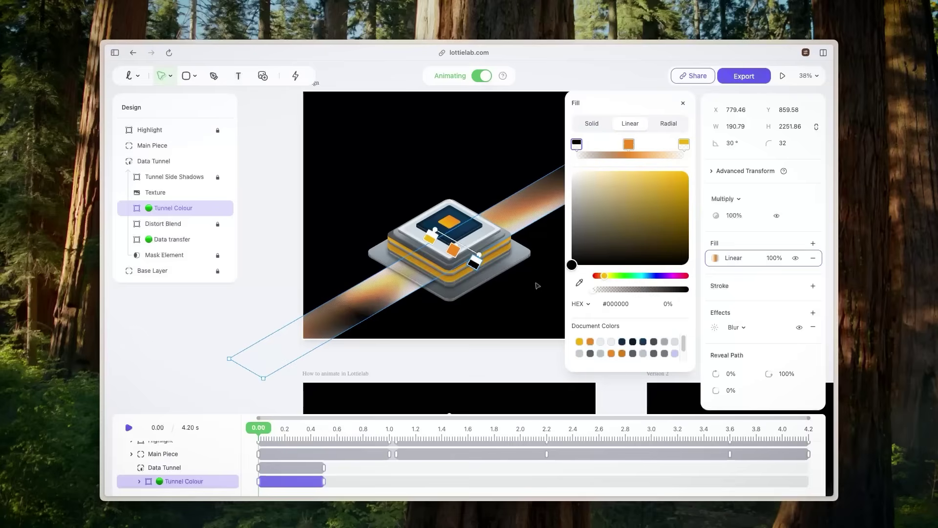
{"action": "left_click", "coordinate": [629, 144]}
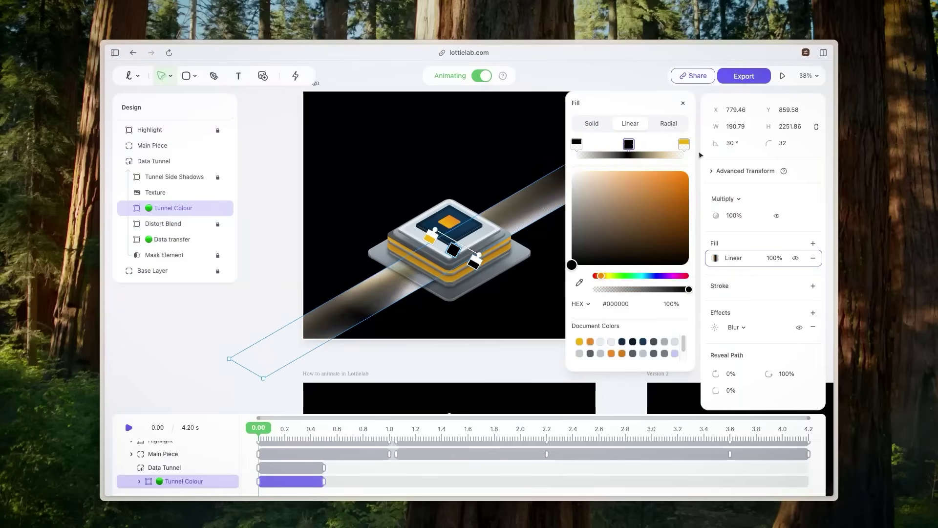
{"action": "left_click", "coordinate": [684, 144]}
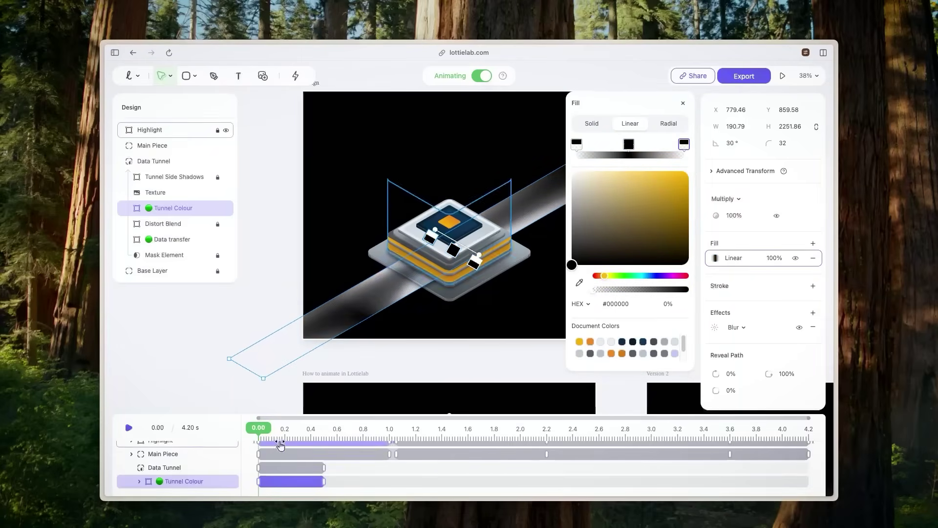
{"action": "left_click_drag", "start_coordinate": [266, 435], "coordinate": [329, 423]}
{"action": "key", "text": "space"}
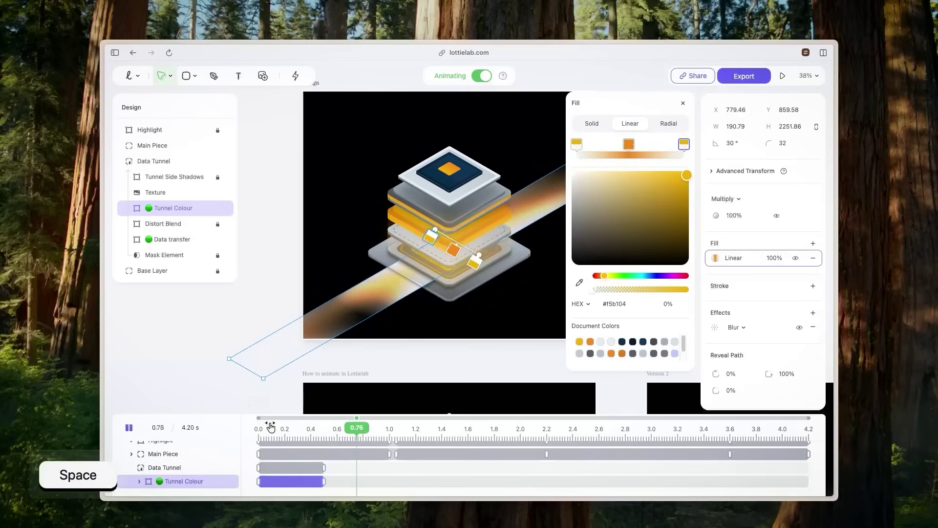
{"action": "key", "text": "space"}
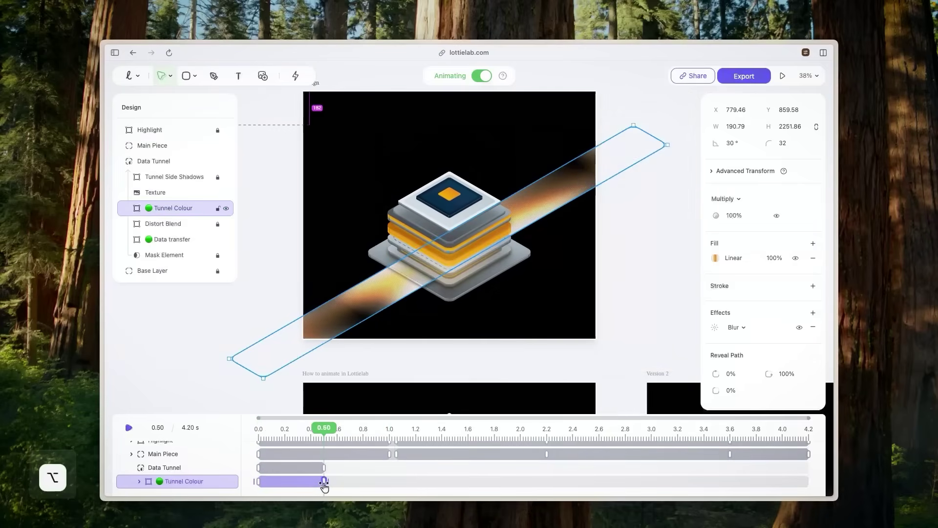
Duplicate Tunnel Colour's 0.50 s keyframe to 3.60 s and its 0 s keyframe to 4.20 s, and preview the loop.
{"action": "left_click_drag", "start_coordinate": [324, 482], "coordinate": [720, 467]}
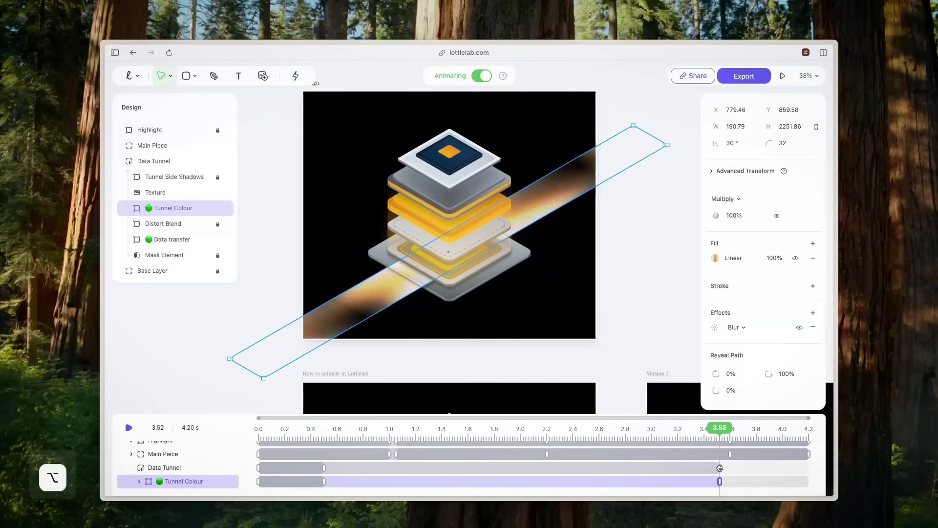
{"action": "left_click", "coordinate": [261, 482]}
{"action": "left_click_drag", "start_coordinate": [258, 484], "coordinate": [764, 472]}
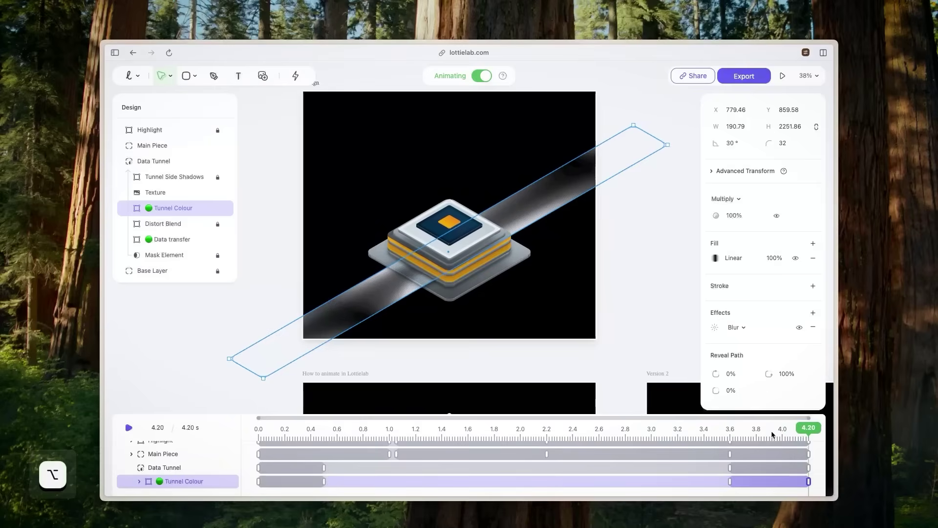
{"action": "left_click", "coordinate": [711, 432]}
{"action": "key", "text": "space"}
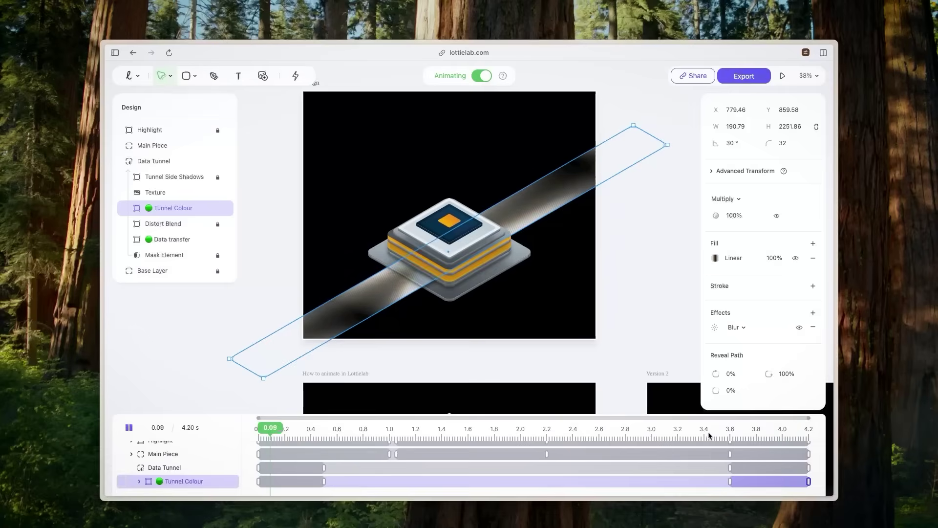
{"action": "key", "text": "space"}
Examine how the gradient stops of Data transfer's fill move over time in the "How to animate in Lottielab" reference artboard.
{"action": "scroll", "coordinate": [513, 288], "scroll_direction": "down", "scroll_amount": 5}
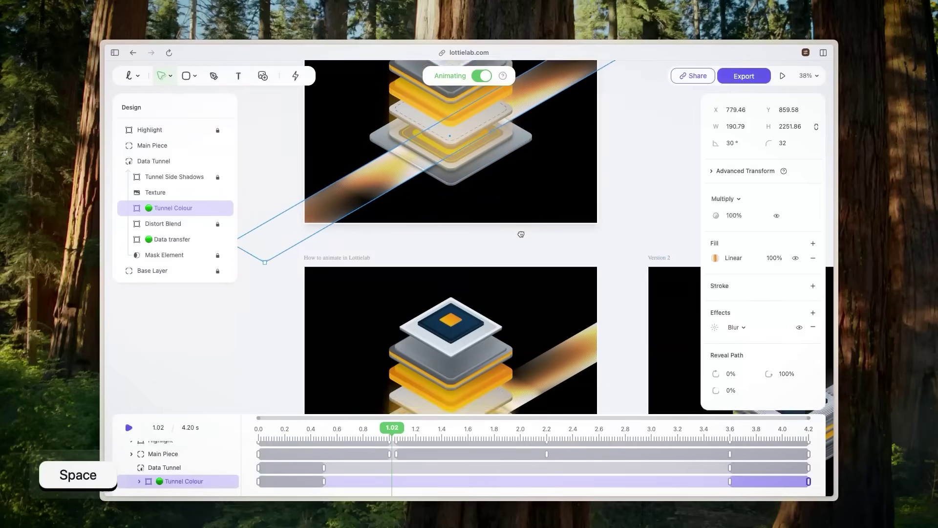
{"action": "left_click", "coordinate": [247, 250]}
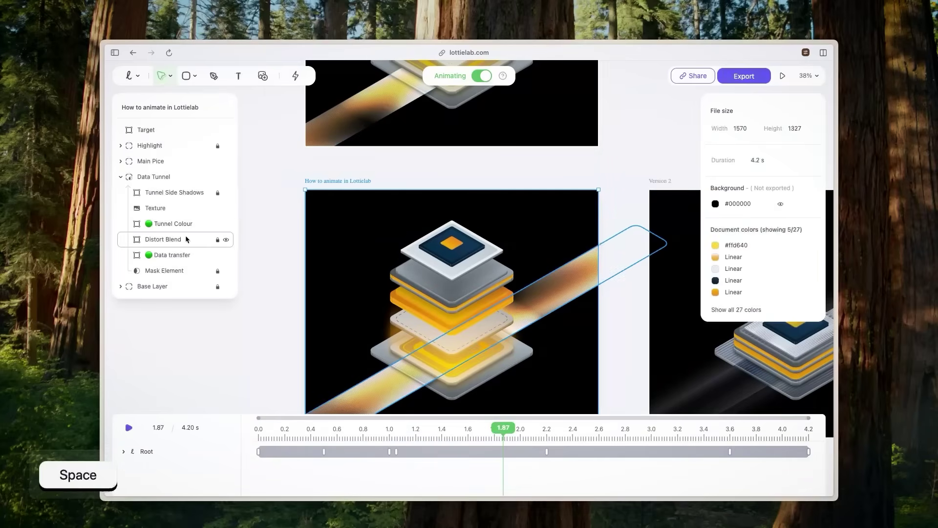
{"action": "left_click", "coordinate": [172, 254]}
{"action": "scroll", "coordinate": [465, 254], "scroll_direction": "down", "scroll_amount": 3}
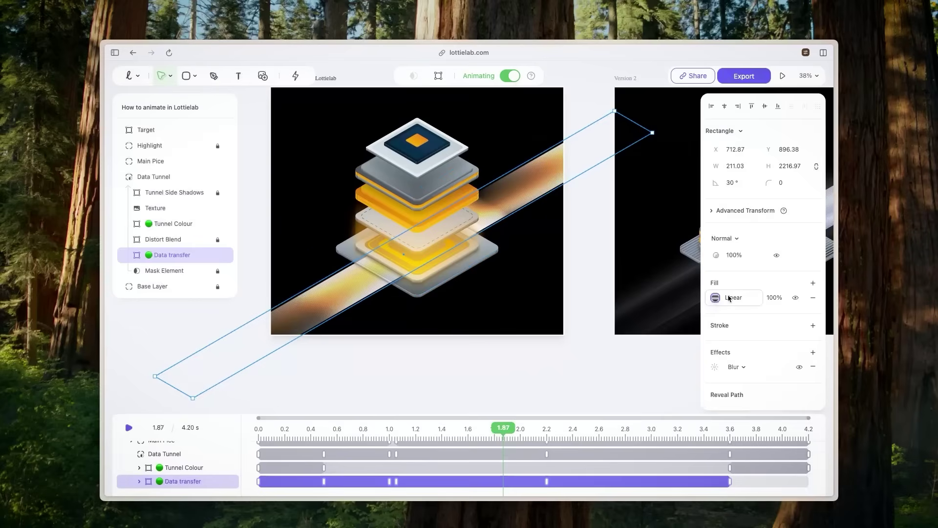
{"action": "left_click", "coordinate": [714, 298]}
{"action": "scroll", "coordinate": [445, 372], "scroll_direction": "down", "scroll_amount": 3}
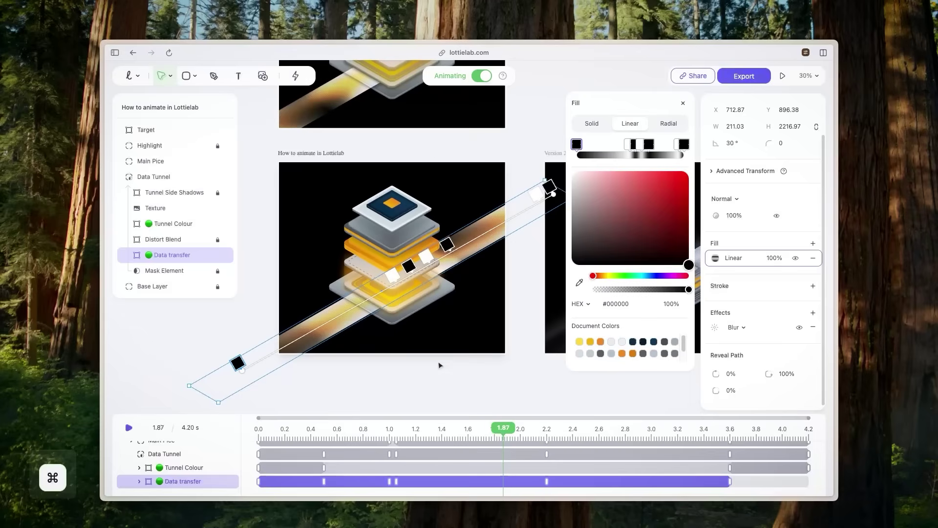
{"action": "left_click_drag", "start_coordinate": [494, 428], "coordinate": [225, 435]}
{"action": "key", "text": "space"}
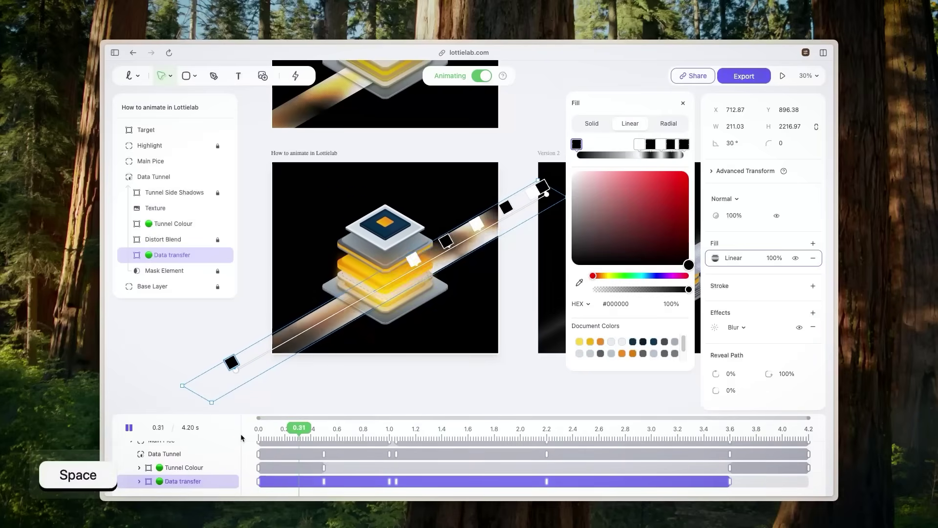
{"action": "key", "text": "space"}
Add a keyframe at 0.50 s to the Data transfer layer on the Design artboard.
{"action": "scroll", "coordinate": [451, 211], "scroll_direction": "up", "scroll_amount": 5}
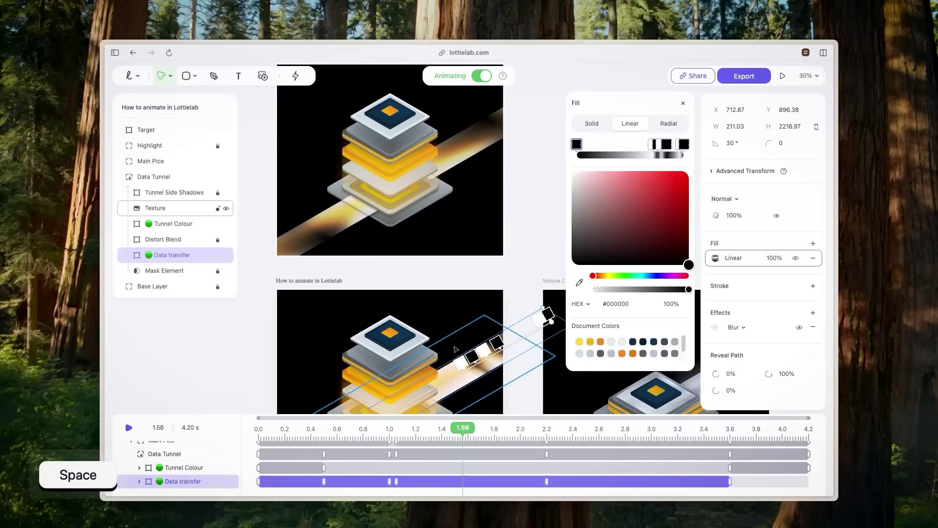
{"action": "left_click", "coordinate": [402, 159]}
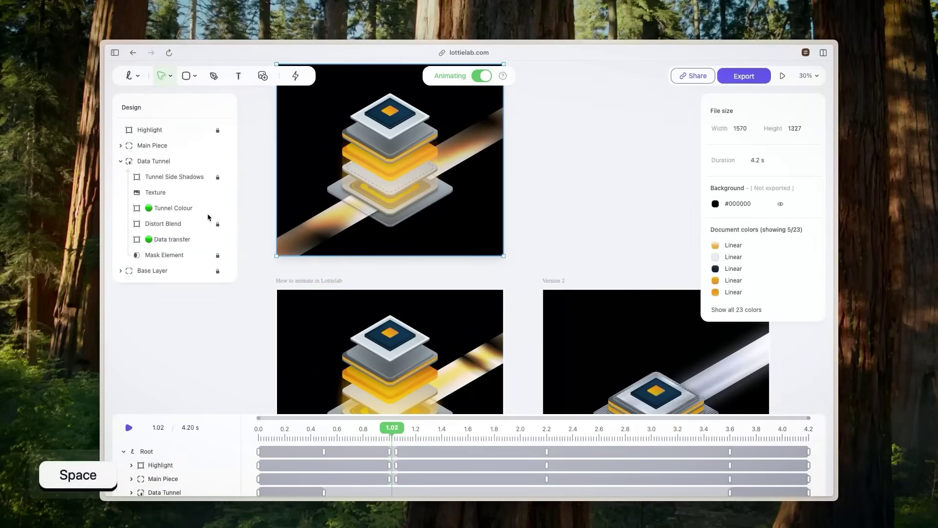
{"action": "left_click", "coordinate": [185, 239]}
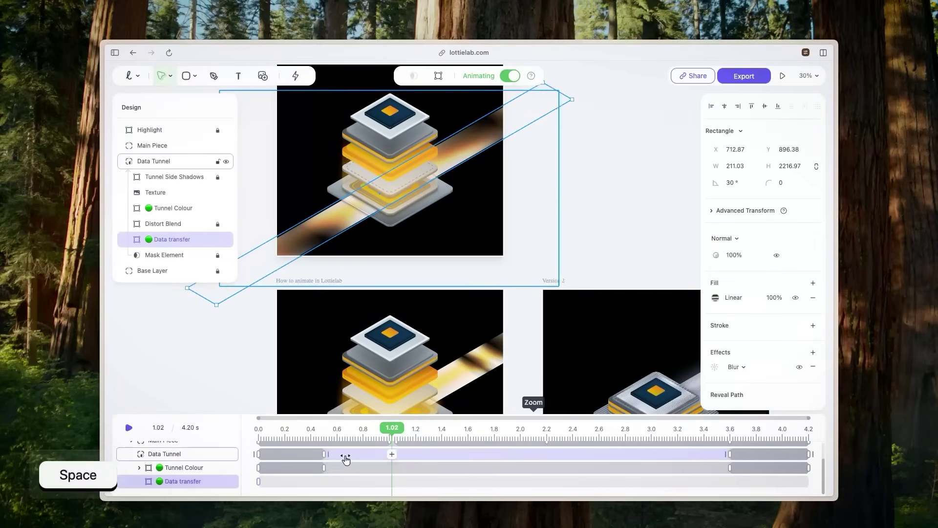
{"action": "left_click", "coordinate": [327, 432]}
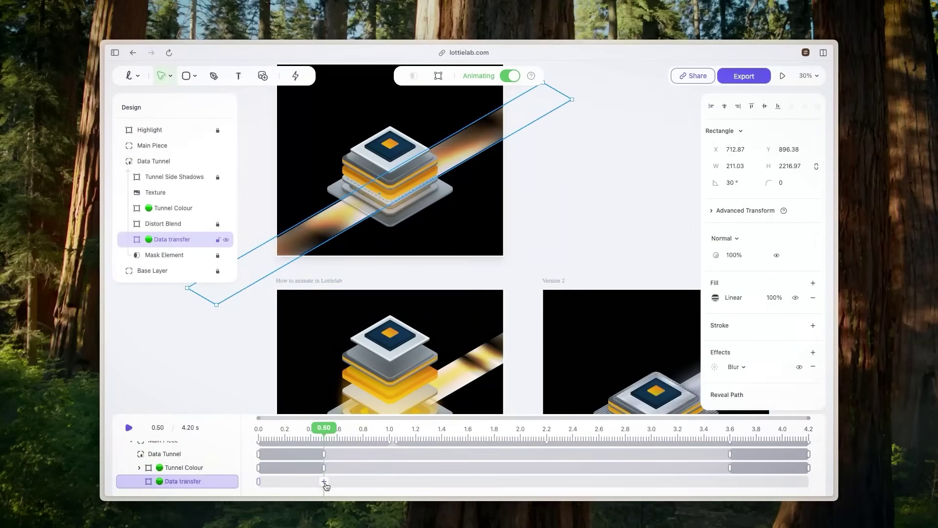
{"action": "left_click", "coordinate": [325, 483]}
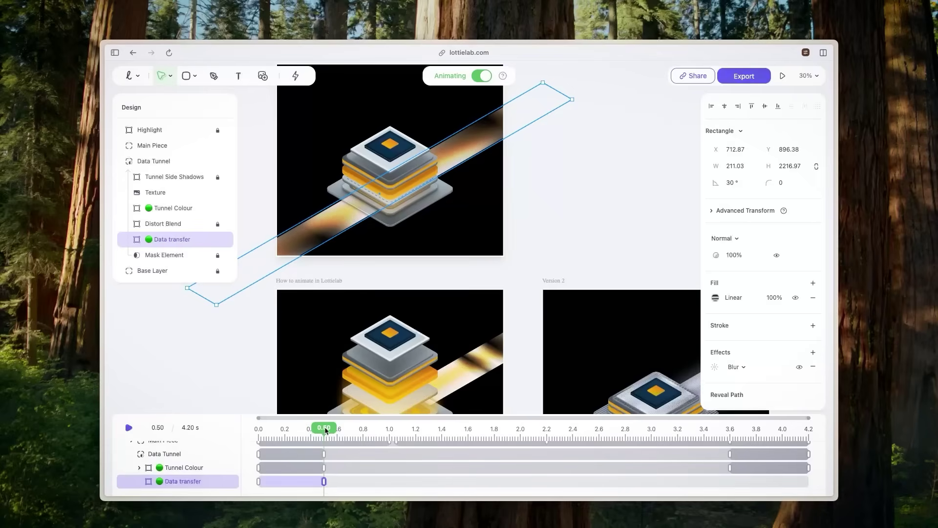
At 0 s, slide the four inner stops of Data transfer's linear fill gradient up the tunnel toward the Design artboard's right edge.
{"action": "left_click_drag", "start_coordinate": [324, 429], "coordinate": [261, 433]}
{"action": "scroll", "coordinate": [562, 289], "scroll_direction": "up", "scroll_amount": 3}
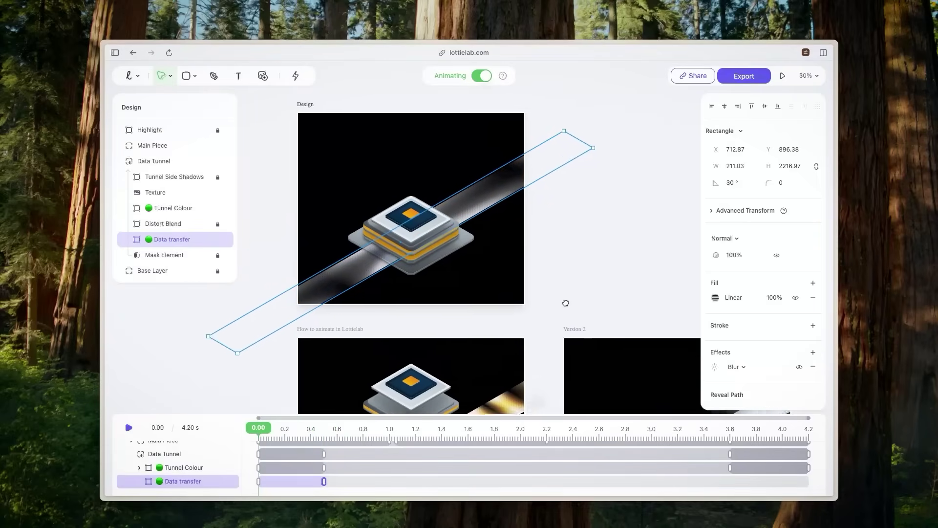
{"action": "left_click", "coordinate": [715, 298]}
{"action": "scroll", "coordinate": [436, 315], "scroll_direction": "right", "scroll_amount": 3}
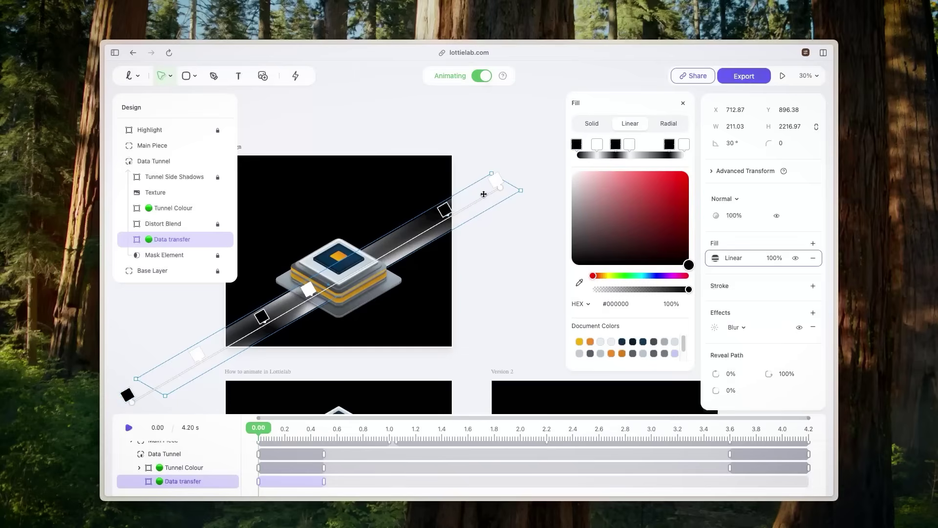
{"action": "left_click_drag", "start_coordinate": [446, 210], "coordinate": [477, 190]}
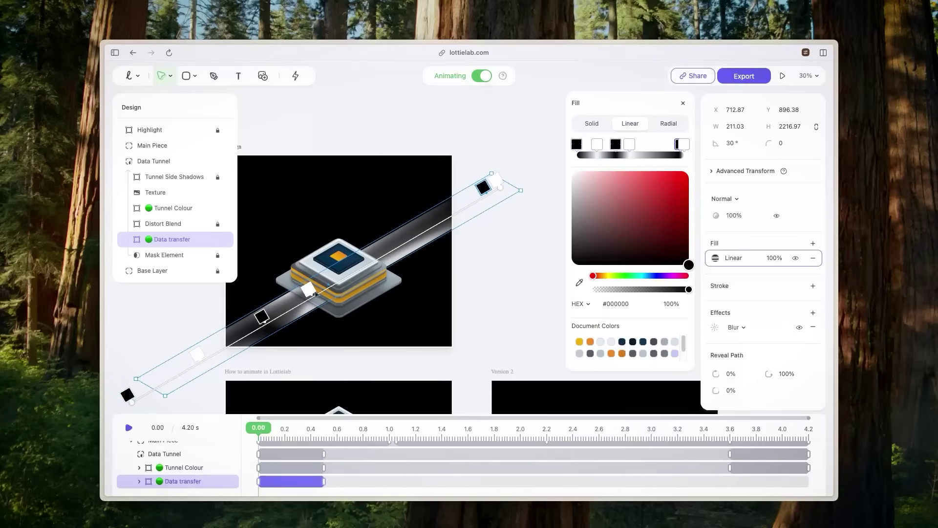
{"action": "left_click_drag", "start_coordinate": [316, 294], "coordinate": [460, 202]}
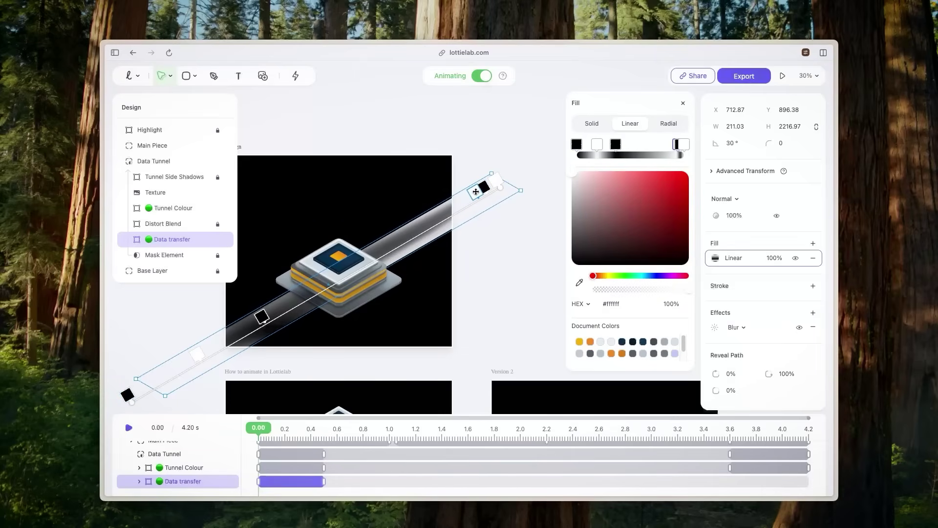
{"action": "left_click_drag", "start_coordinate": [265, 315], "coordinate": [479, 205]}
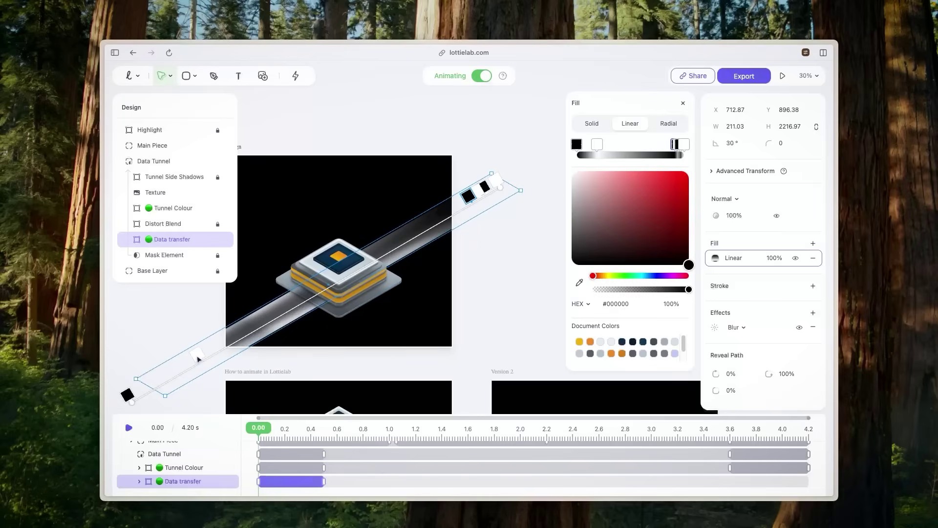
{"action": "left_click_drag", "start_coordinate": [198, 356], "coordinate": [417, 232]}
{"action": "scroll", "coordinate": [417, 231], "scroll_direction": "up", "scroll_amount": 5}
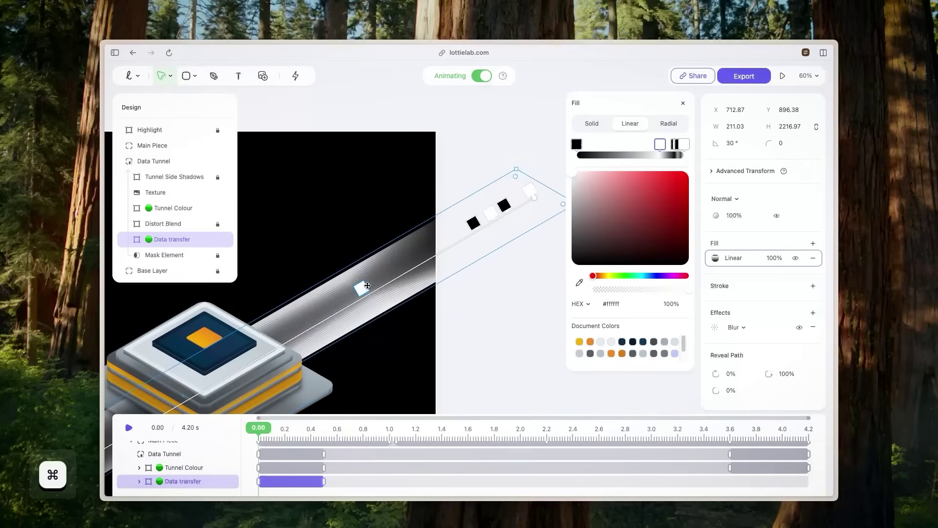
{"action": "left_click_drag", "start_coordinate": [367, 285], "coordinate": [426, 268]}
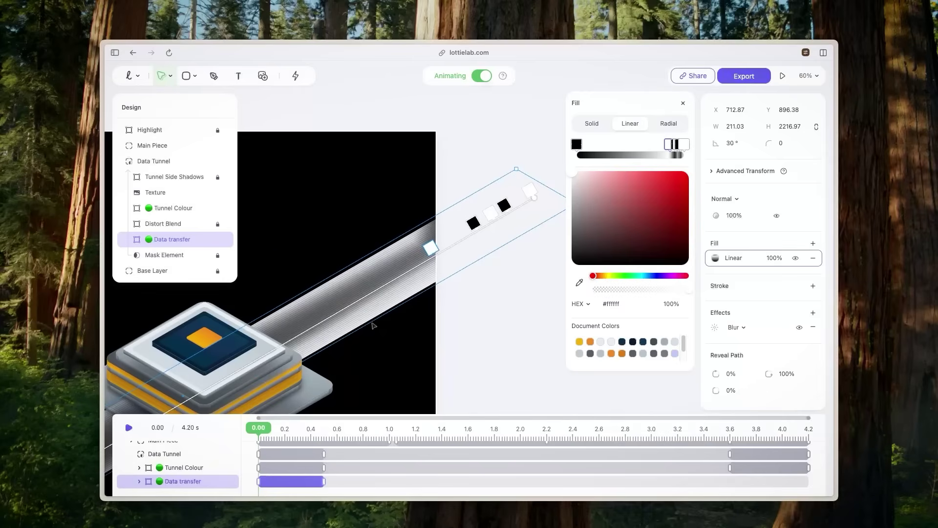
Move the gradient's black start point to the artboard's lower-left corner and align the nearest white stop with its right edge.
{"action": "scroll", "coordinate": [415, 283], "scroll_direction": "down", "scroll_amount": 10}
{"action": "scroll", "coordinate": [334, 298], "scroll_direction": "down", "scroll_amount": 3}
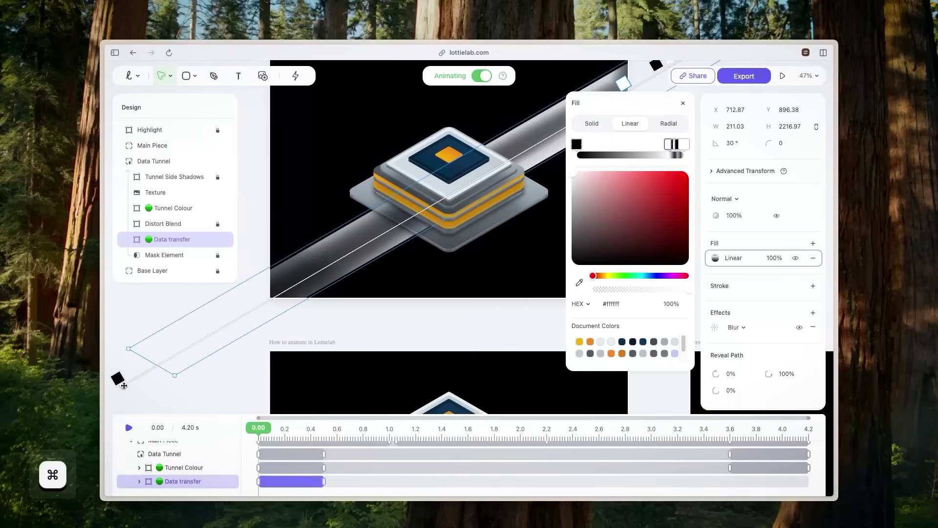
{"action": "left_click_drag", "start_coordinate": [124, 386], "coordinate": [271, 299]}
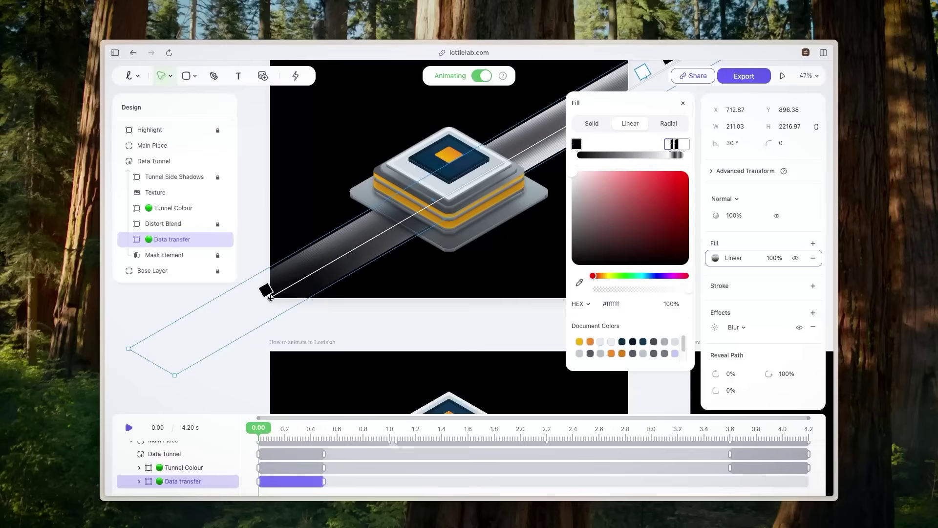
{"action": "scroll", "coordinate": [270, 305], "scroll_direction": "down", "scroll_amount": 2}
{"action": "scroll", "coordinate": [507, 175], "scroll_direction": "up", "scroll_amount": 6}
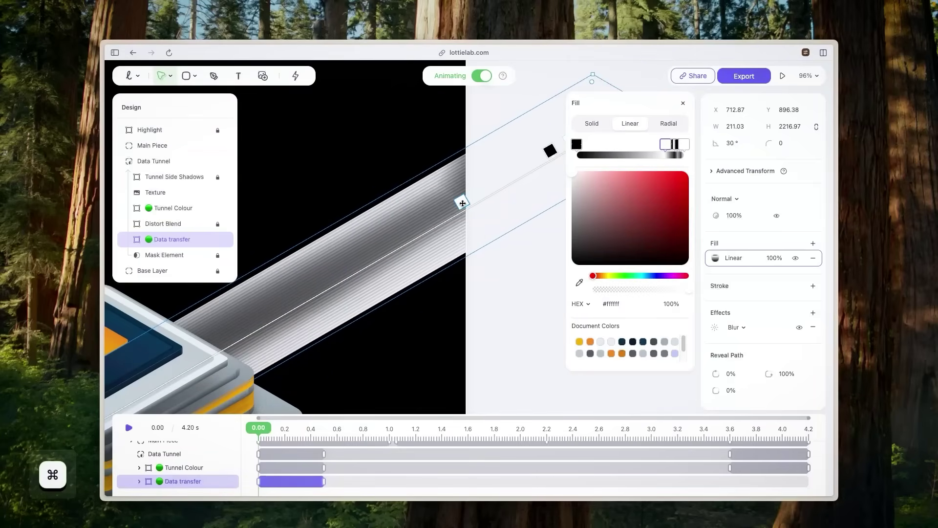
{"action": "scroll", "coordinate": [462, 203], "scroll_direction": "down", "scroll_amount": 5}
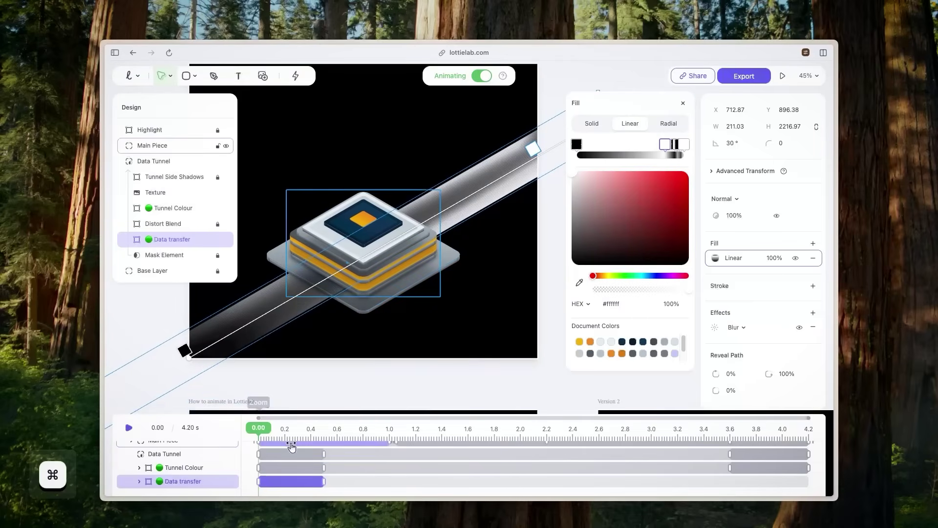
At 1.00 s, slide the four inner stops of Data transfer's gradient down to the tunnel's lower-left end, outside the artboard.
{"action": "left_click_drag", "start_coordinate": [258, 428], "coordinate": [390, 432]}
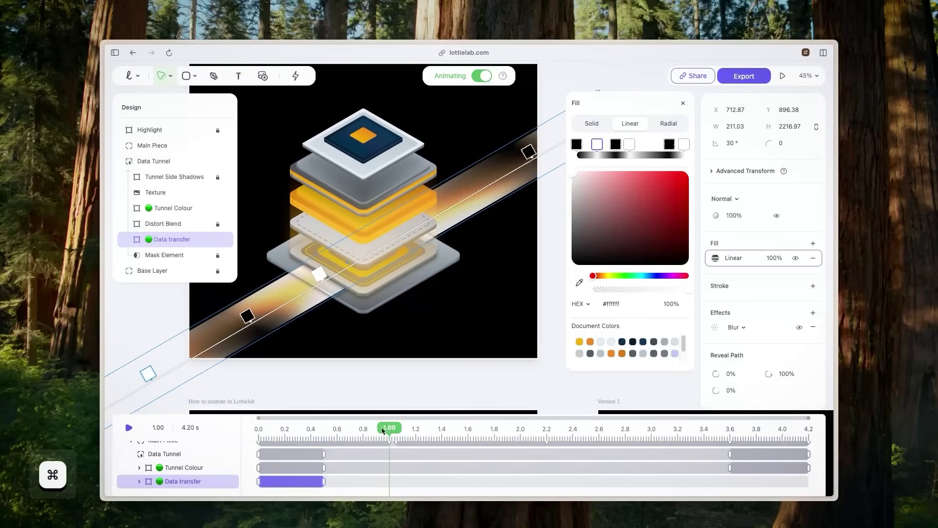
{"action": "scroll", "coordinate": [266, 308], "scroll_direction": "down", "scroll_amount": 2}
{"action": "scroll", "coordinate": [267, 308], "scroll_direction": "down", "scroll_amount": 2}
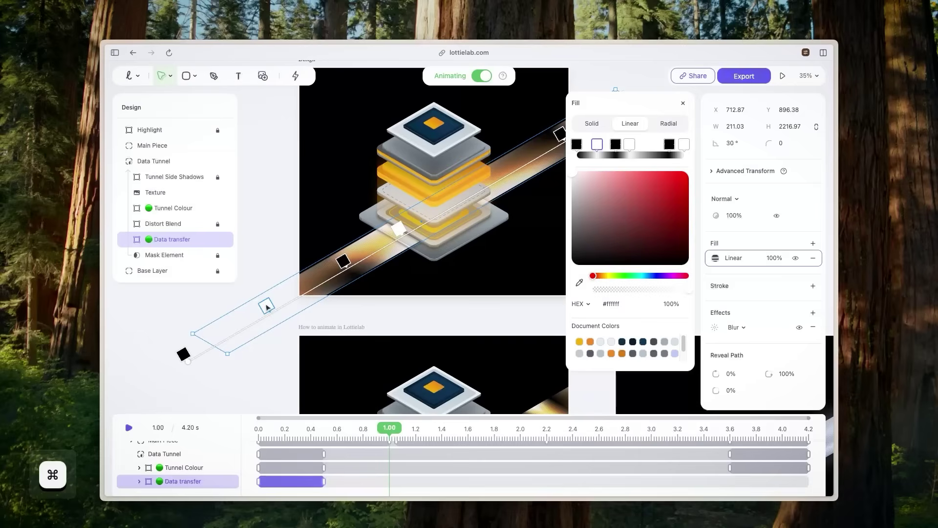
{"action": "left_click_drag", "start_coordinate": [267, 307], "coordinate": [227, 334]}
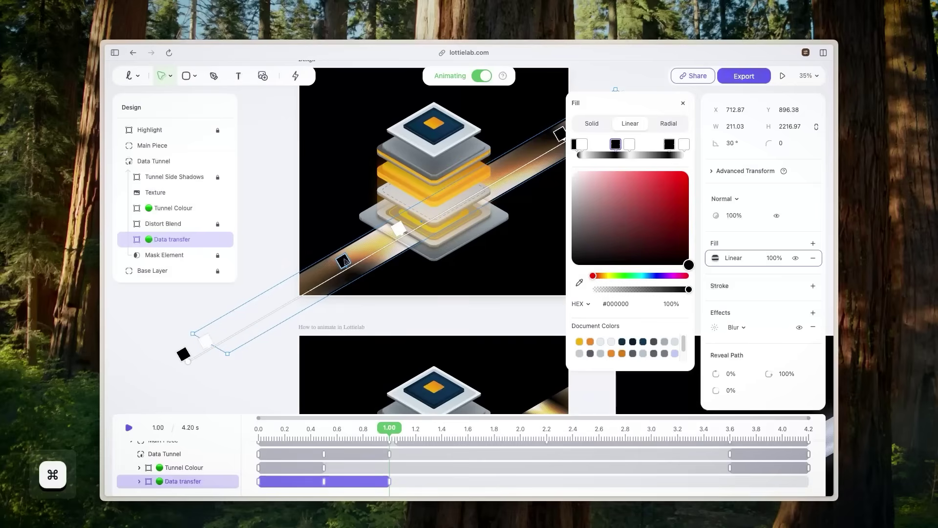
{"action": "left_click_drag", "start_coordinate": [345, 262], "coordinate": [226, 330]}
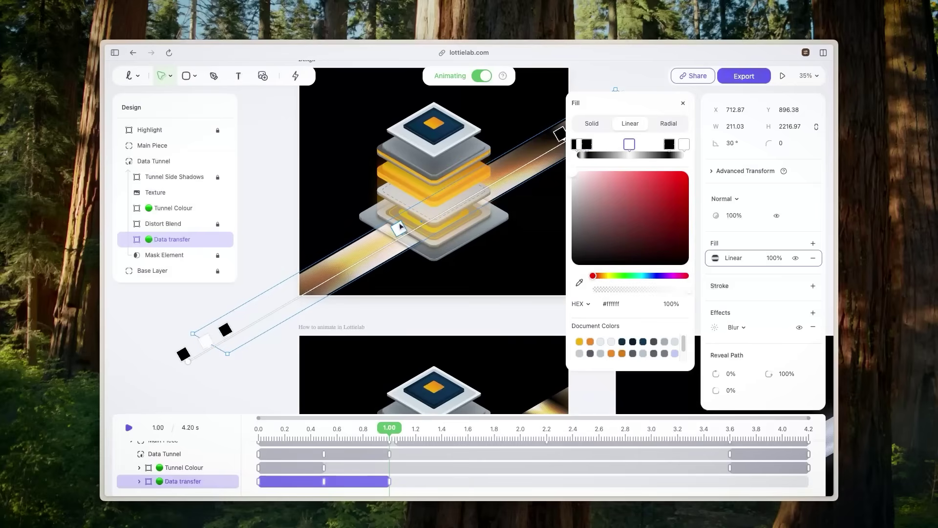
{"action": "left_click_drag", "start_coordinate": [401, 227], "coordinate": [241, 315]}
{"action": "scroll", "coordinate": [329, 271], "scroll_direction": "right", "scroll_amount": 2}
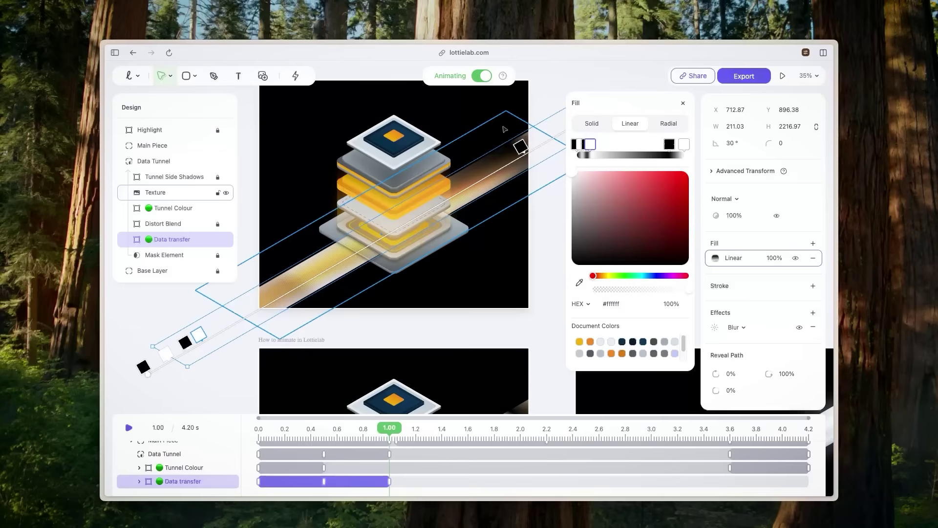
{"action": "left_click_drag", "start_coordinate": [521, 146], "coordinate": [425, 204]}
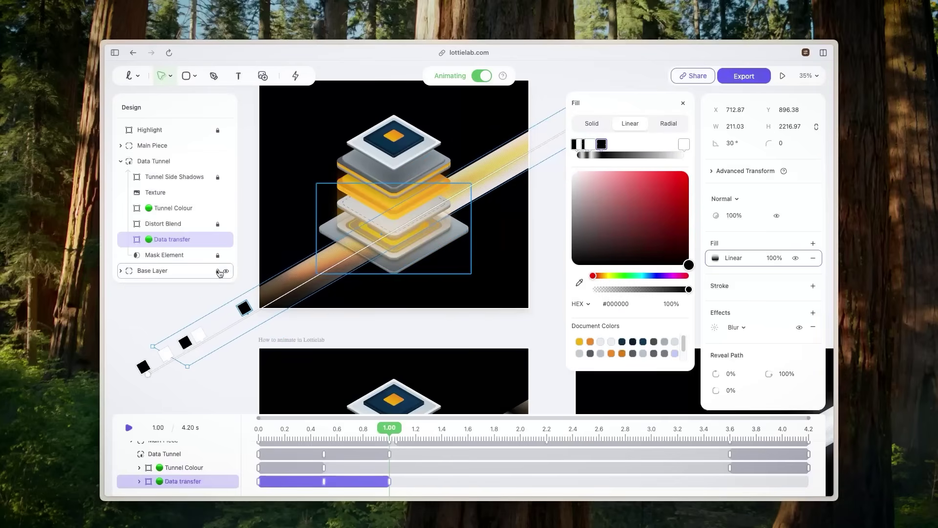
Move the gradient's white end point to the artboard's right edge and place the last black stop just outside its lower-left corner.
{"action": "scroll", "coordinate": [425, 203], "scroll_direction": "up", "scroll_amount": 3}
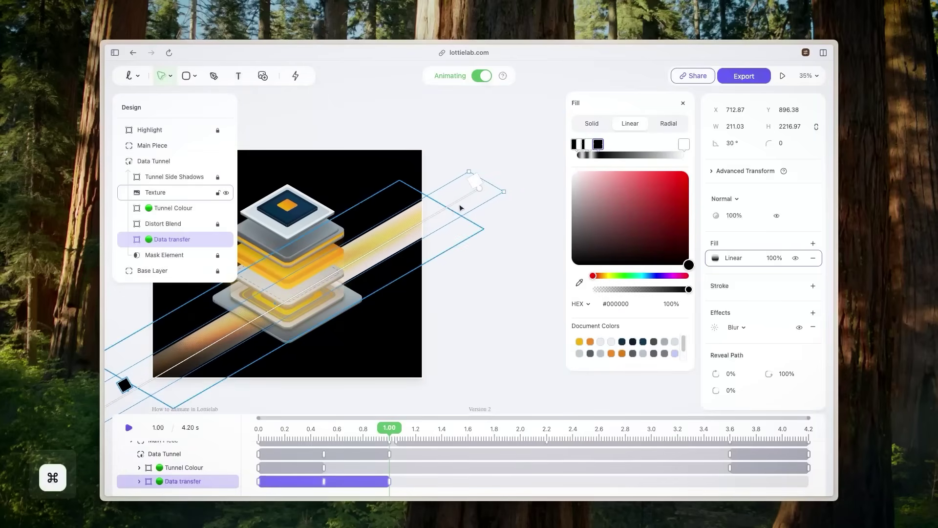
{"action": "left_click_drag", "start_coordinate": [455, 196], "coordinate": [406, 228]}
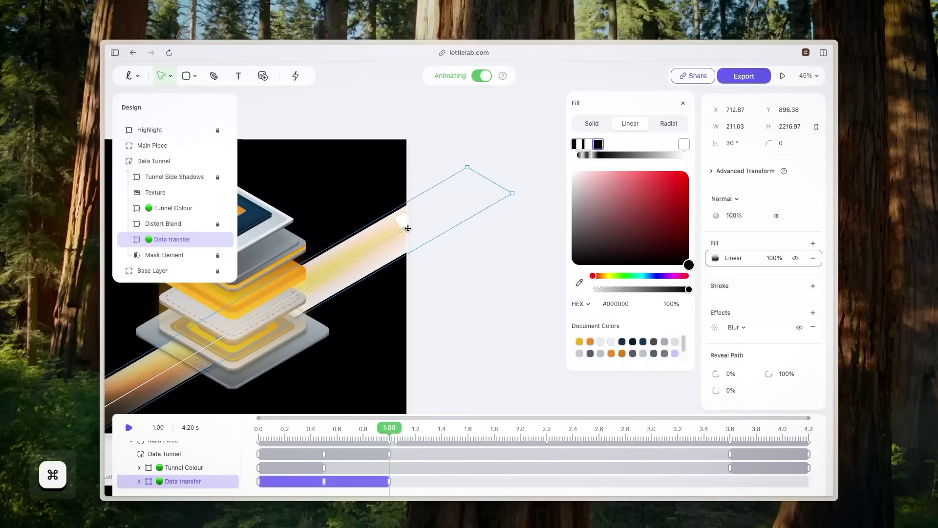
{"action": "scroll", "coordinate": [408, 228], "scroll_direction": "up", "scroll_amount": 5}
{"action": "scroll", "coordinate": [419, 259], "scroll_direction": "down", "scroll_amount": 8}
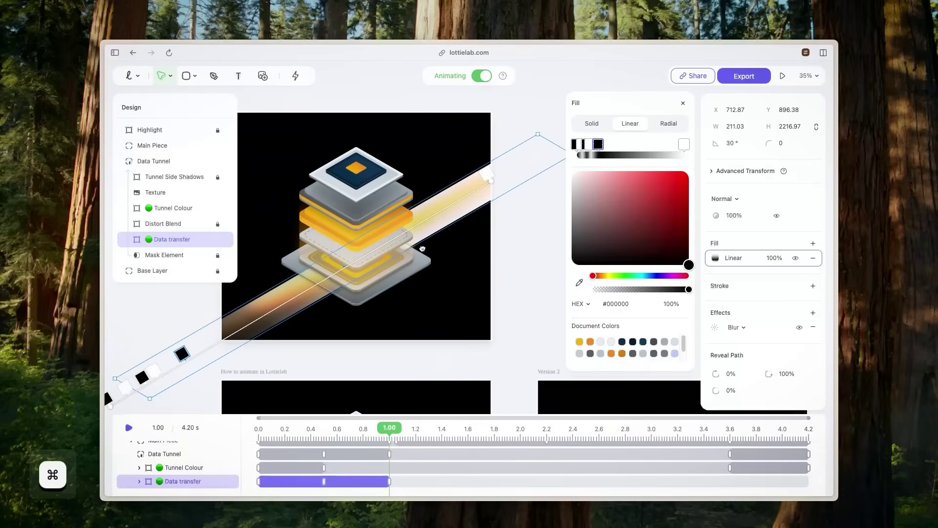
{"action": "scroll", "coordinate": [422, 249], "scroll_direction": "up", "scroll_amount": 6}
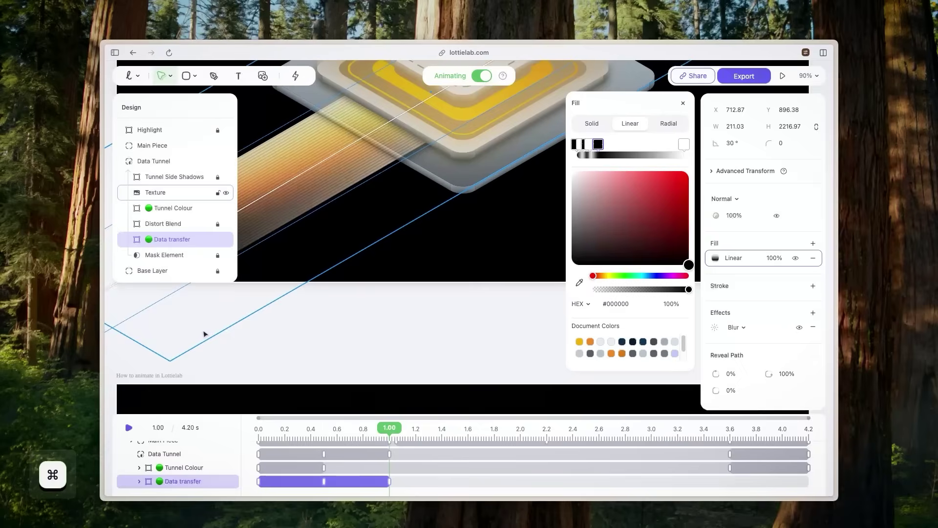
{"action": "scroll", "coordinate": [204, 334], "scroll_direction": "left", "scroll_amount": 5}
{"action": "left_click_drag", "start_coordinate": [190, 337], "coordinate": [249, 311]}
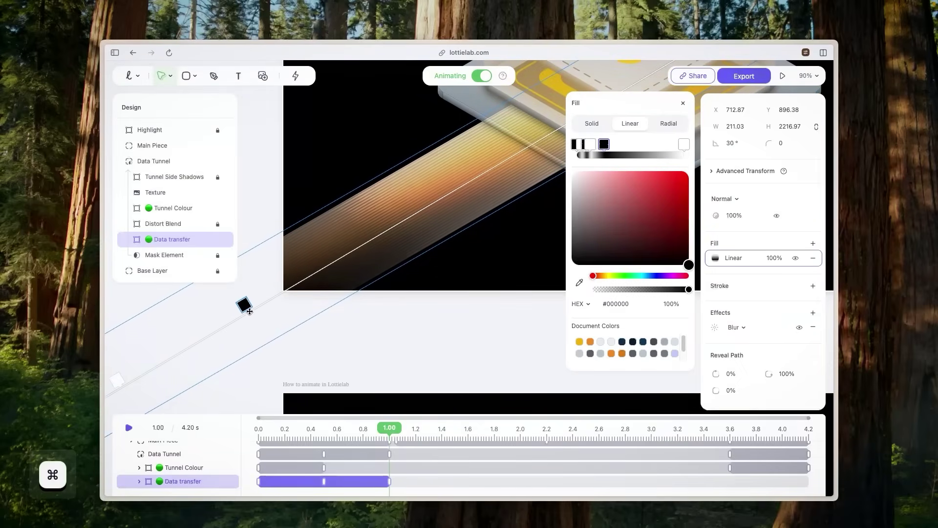
{"action": "scroll", "coordinate": [344, 301], "scroll_direction": "down", "scroll_amount": 6}
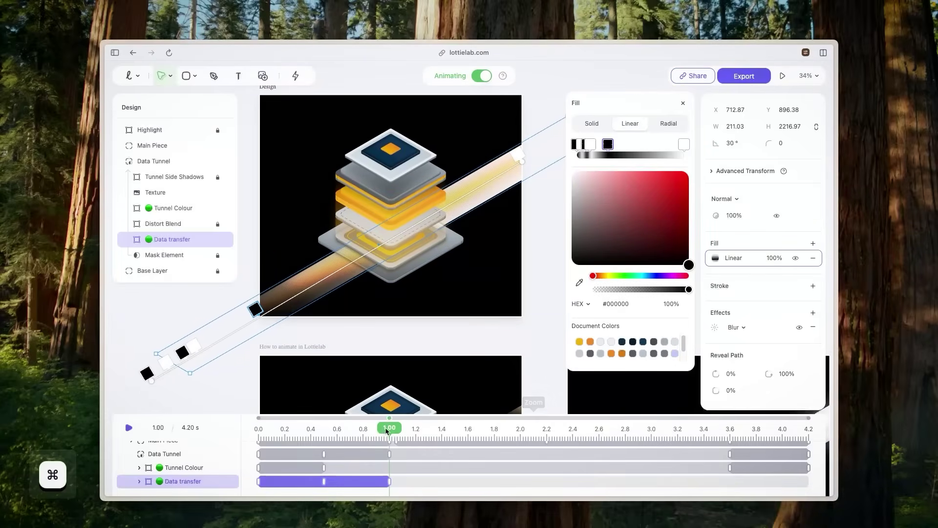
Scrub through the gradient movement from 0 s and duplicate Data transfer's 0 s keyframe to 1.05 s.
{"action": "left_click_drag", "start_coordinate": [387, 430], "coordinate": [260, 425]}
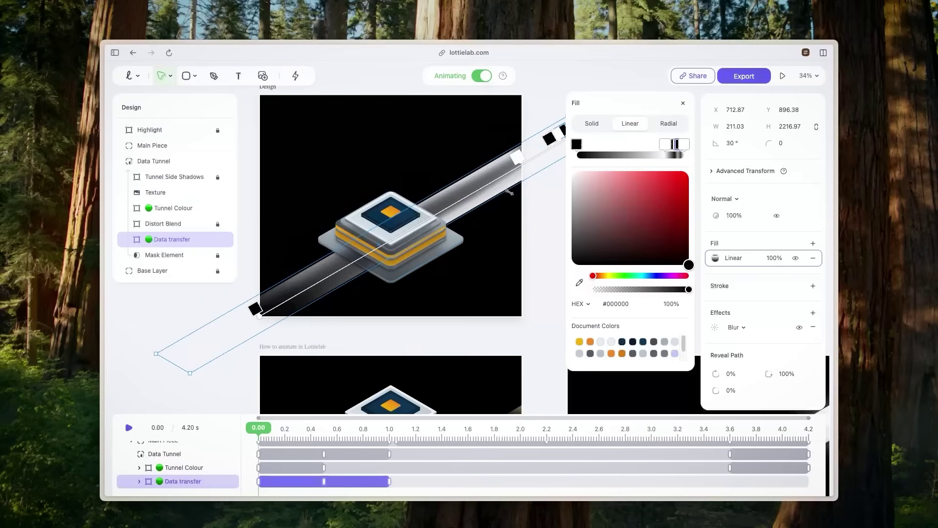
{"action": "left_click_drag", "start_coordinate": [359, 435], "coordinate": [393, 431]}
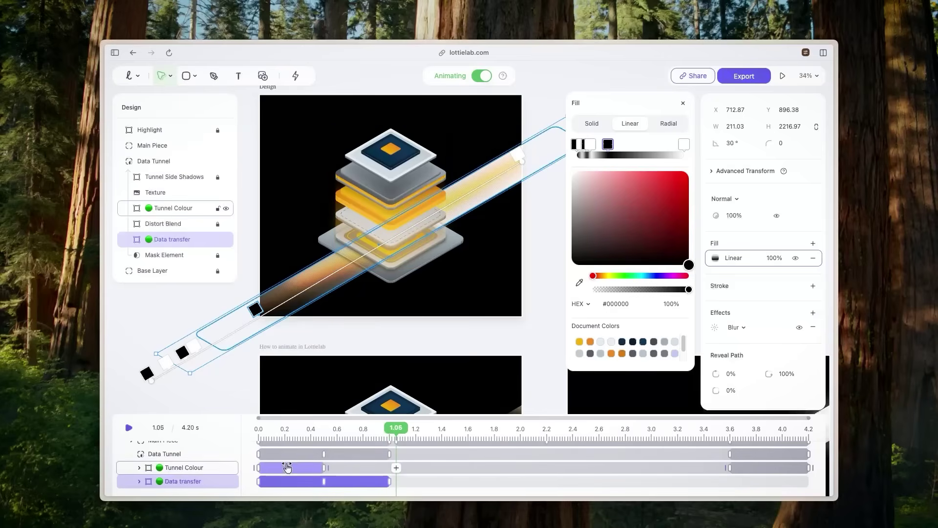
{"action": "key", "text": "alt"}
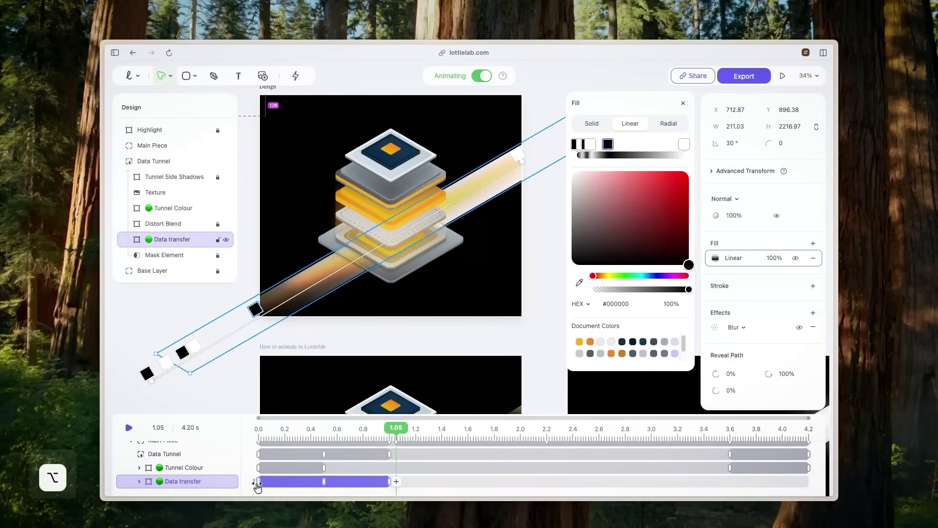
{"action": "left_click_drag", "start_coordinate": [257, 486], "coordinate": [392, 477]}
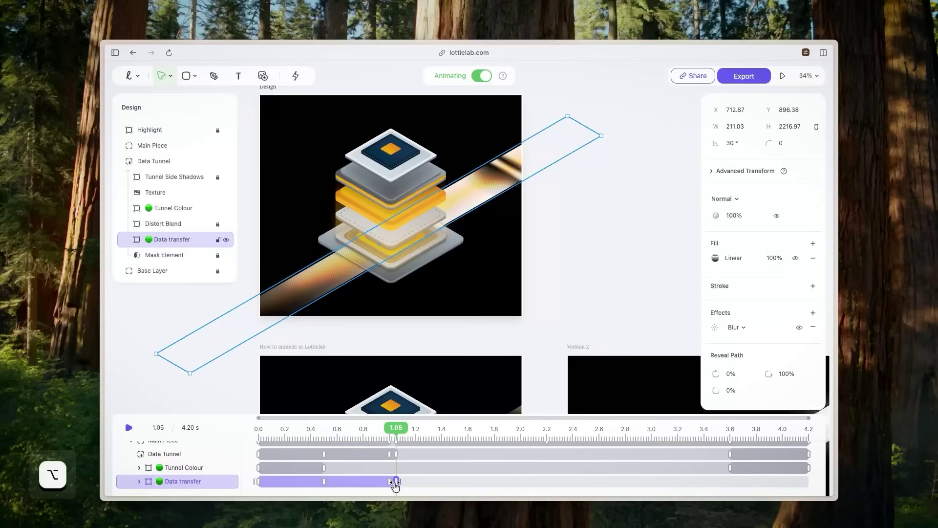
Set the easing between Data transfer's 1.00 s and 1.05 s keyframes to Hold, and select the layer at 1.05 s.
{"action": "scroll", "coordinate": [397, 489], "scroll_direction": "up", "scroll_amount": 5}
{"action": "scroll", "coordinate": [389, 486], "scroll_direction": "up", "scroll_amount": 2}
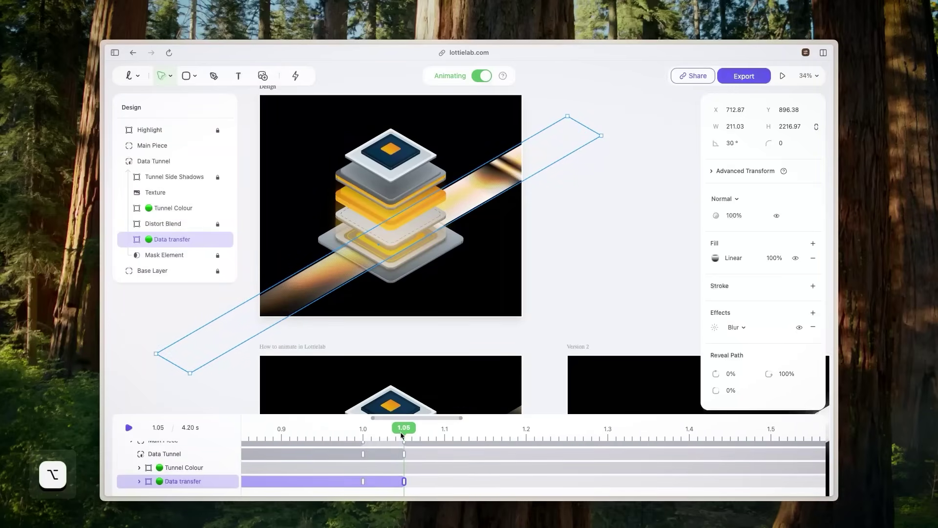
{"action": "mouse_move", "coordinate": [401, 434]}
{"action": "left_mouse_down"}
{"action": "mouse_move", "coordinate": [380, 436]}
{"action": "mouse_move", "coordinate": [394, 436]}
{"action": "mouse_move", "coordinate": [386, 440]}
{"action": "left_mouse_up"}
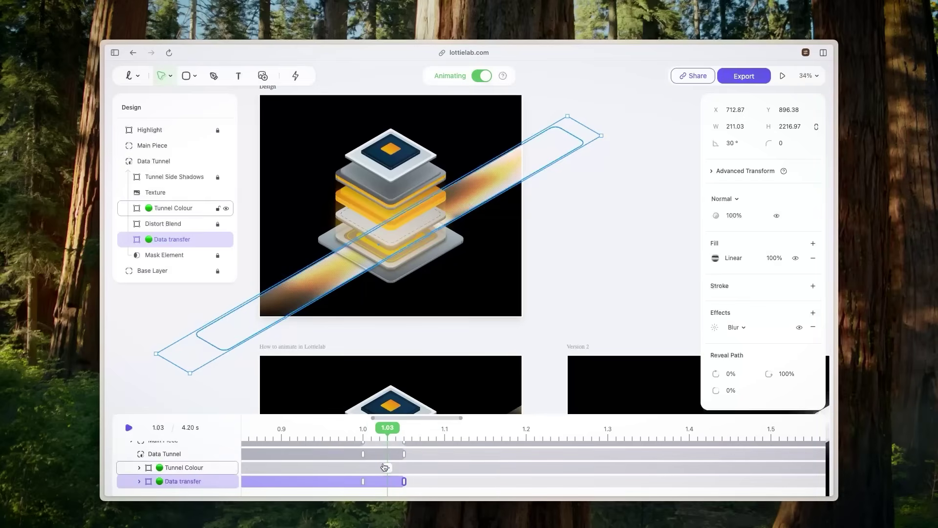
{"action": "left_click", "coordinate": [377, 481]}
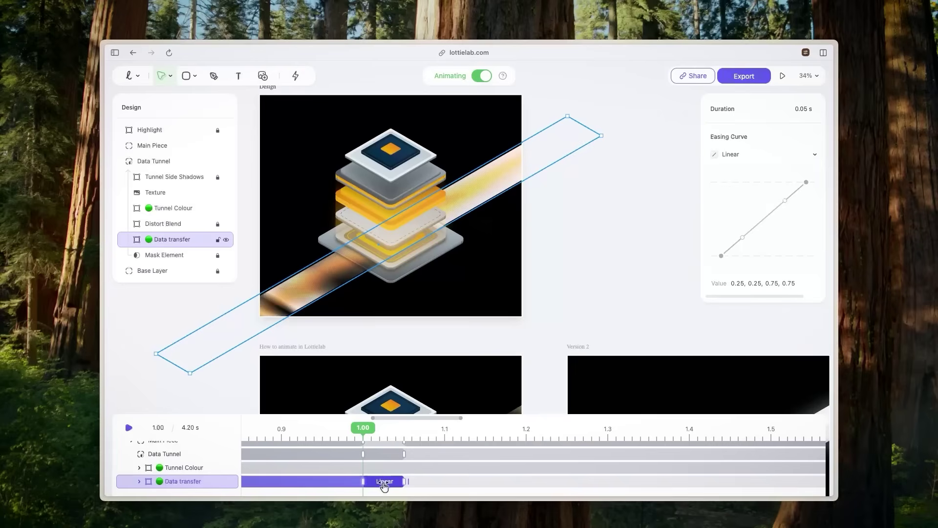
{"action": "left_click", "coordinate": [782, 155]}
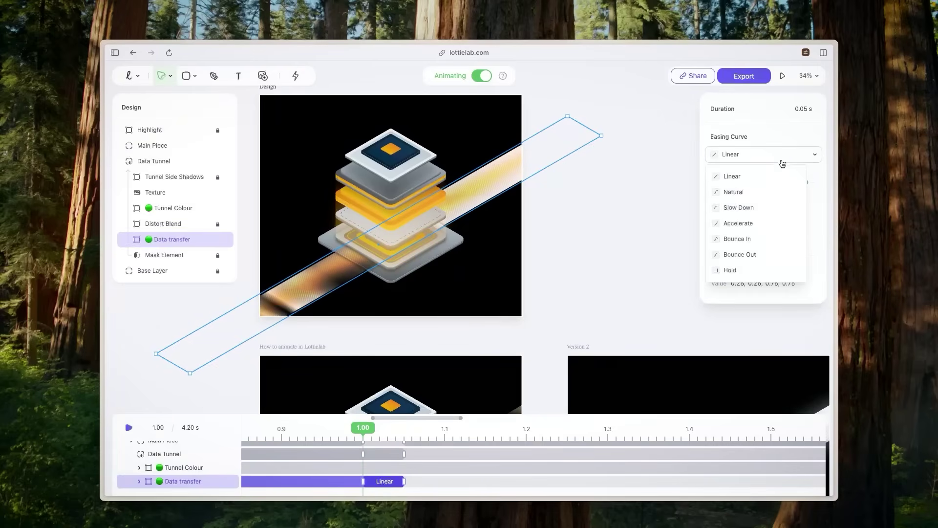
{"action": "left_click", "coordinate": [752, 274]}
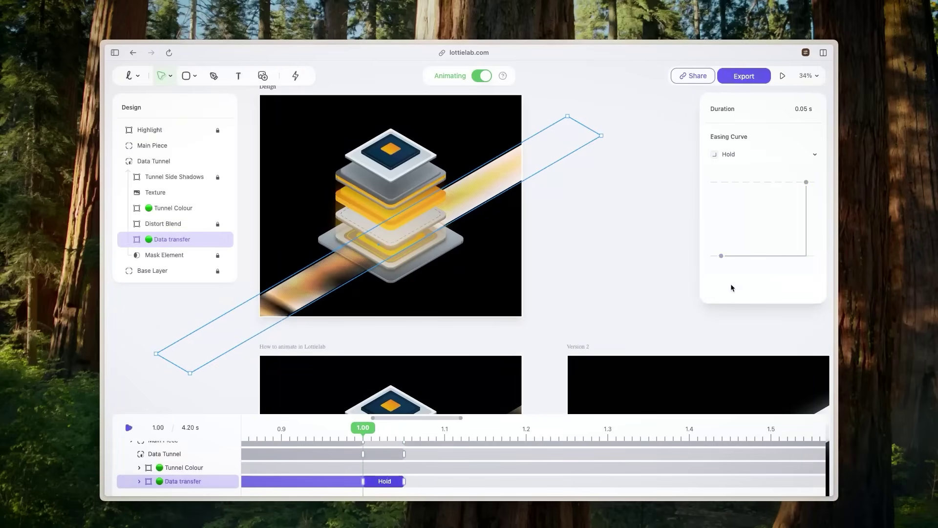
{"action": "mouse_move", "coordinate": [720, 298]}
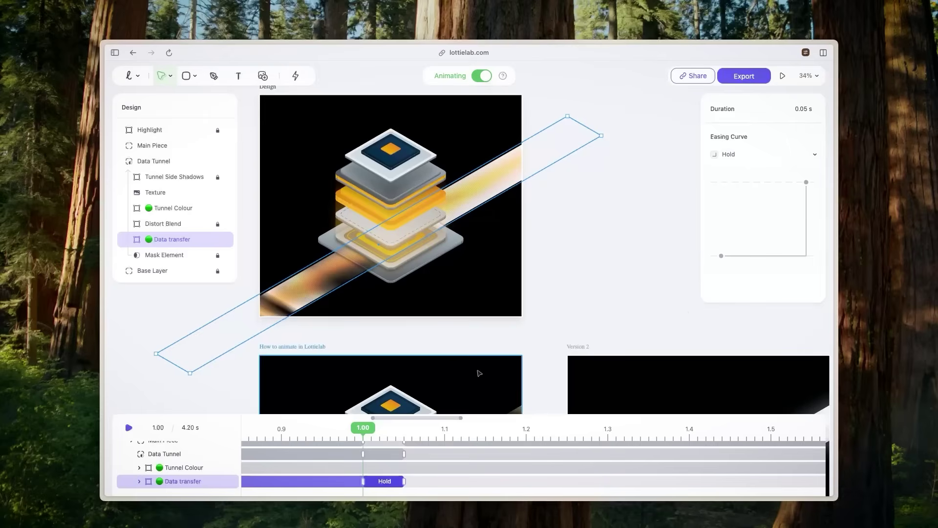
{"action": "left_click_drag", "start_coordinate": [363, 434], "coordinate": [403, 431]}
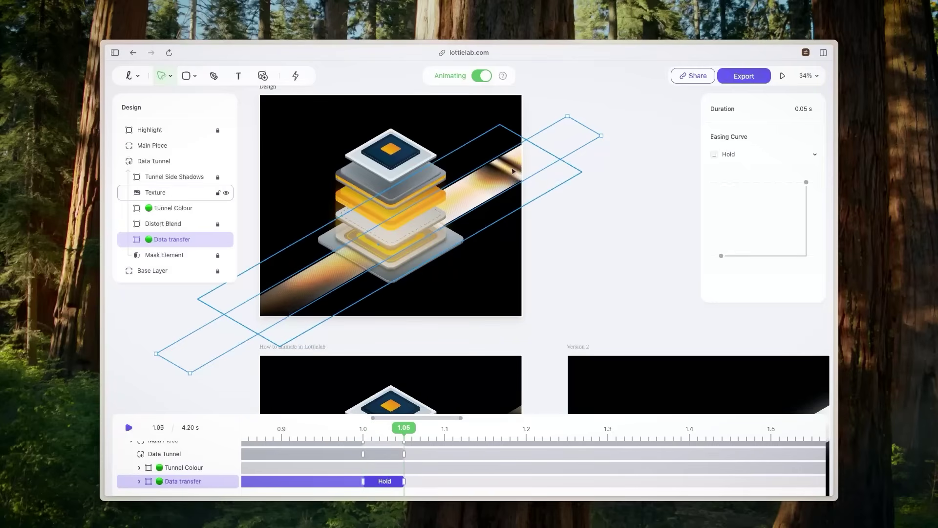
{"action": "left_click", "coordinate": [179, 241]}
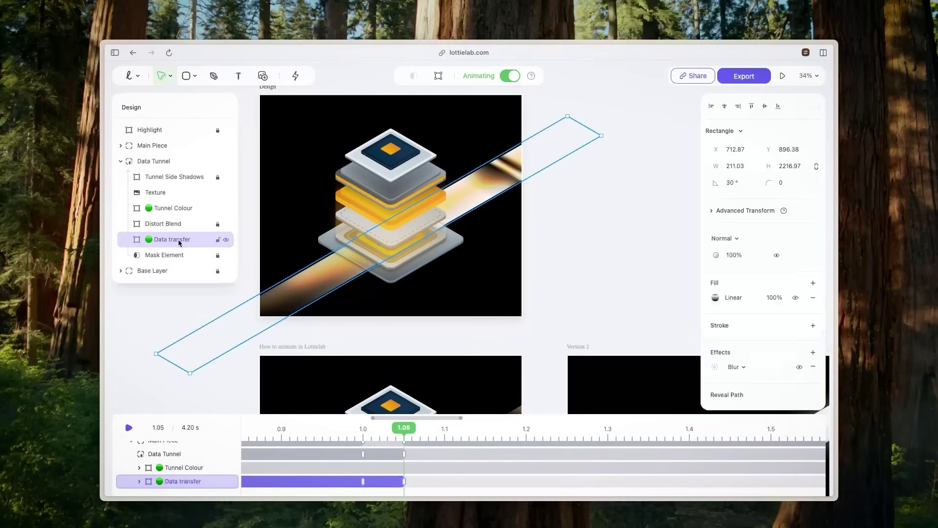
At 1.05 s, move the white end point of Data transfer's gradient beyond the artboard to the tunnel's upper-right end.
{"action": "left_click", "coordinate": [733, 299]}
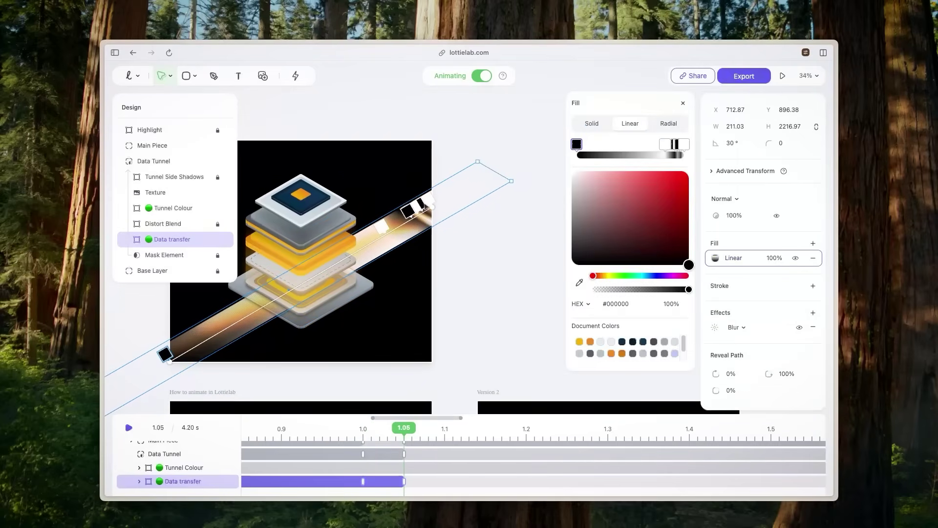
{"action": "left_click_drag", "start_coordinate": [433, 211], "coordinate": [481, 178]}
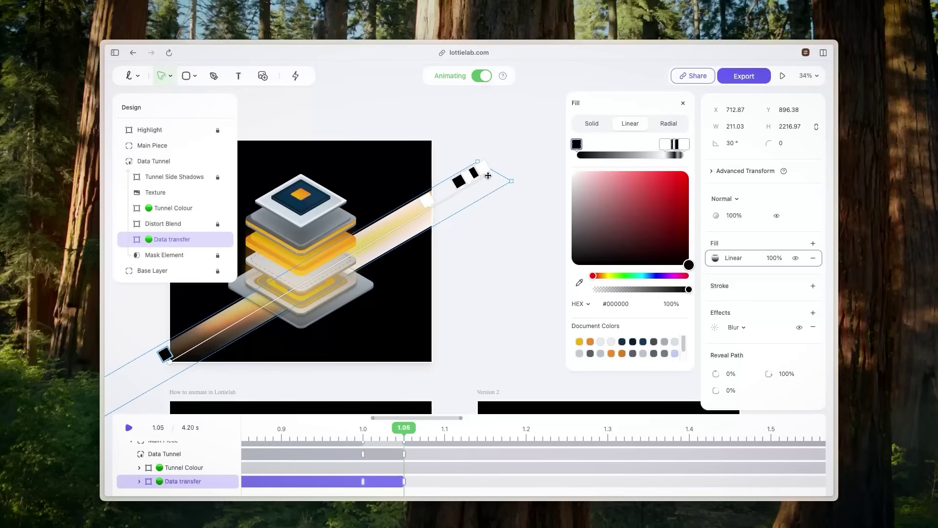
{"action": "scroll", "coordinate": [444, 253], "scroll_direction": "up", "scroll_amount": 5}
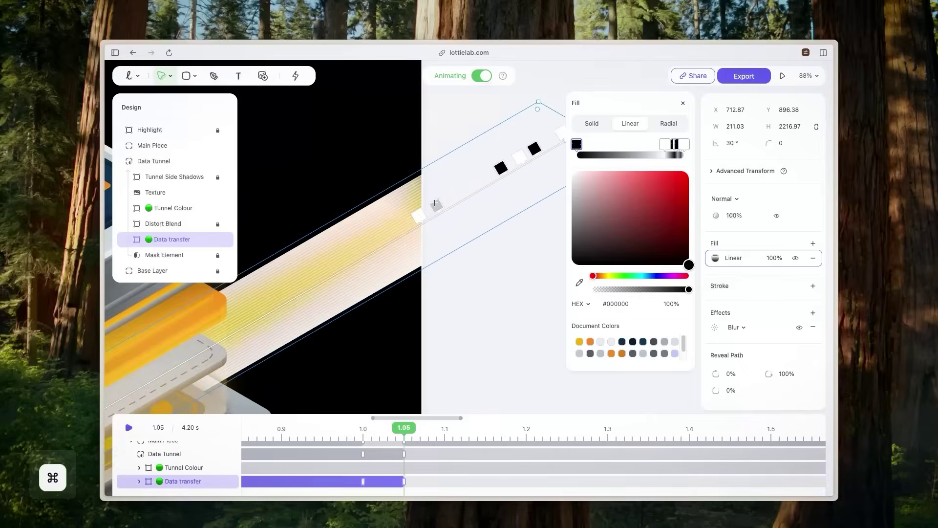
{"action": "scroll", "coordinate": [445, 254], "scroll_direction": "down", "scroll_amount": 6}
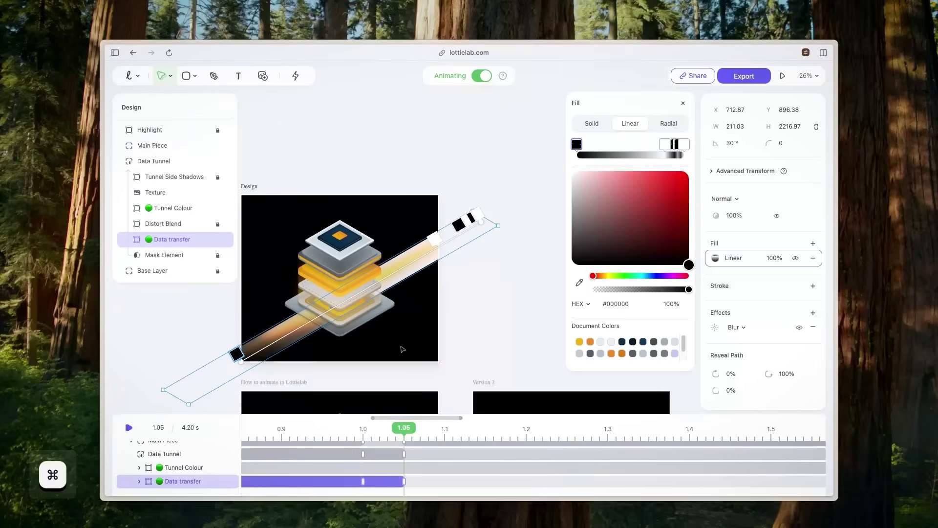
Duplicate Data transfer's 0.50 s keyframe to 2.20 s and its 1.00 s keyframe to 3.60 s.
{"action": "scroll", "coordinate": [477, 462], "scroll_direction": "down", "scroll_amount": 2}
{"action": "scroll", "coordinate": [476, 462], "scroll_direction": "down", "scroll_amount": 5}
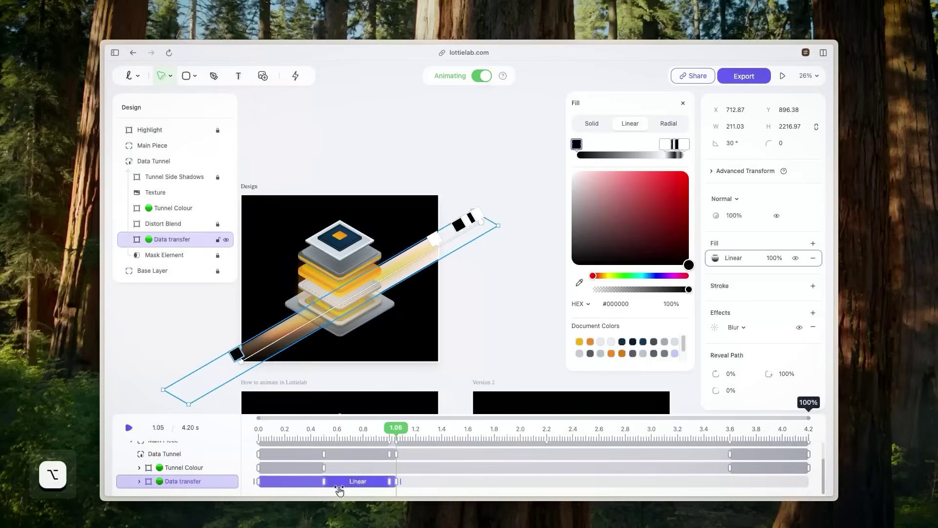
{"action": "left_click", "coordinate": [324, 483]}
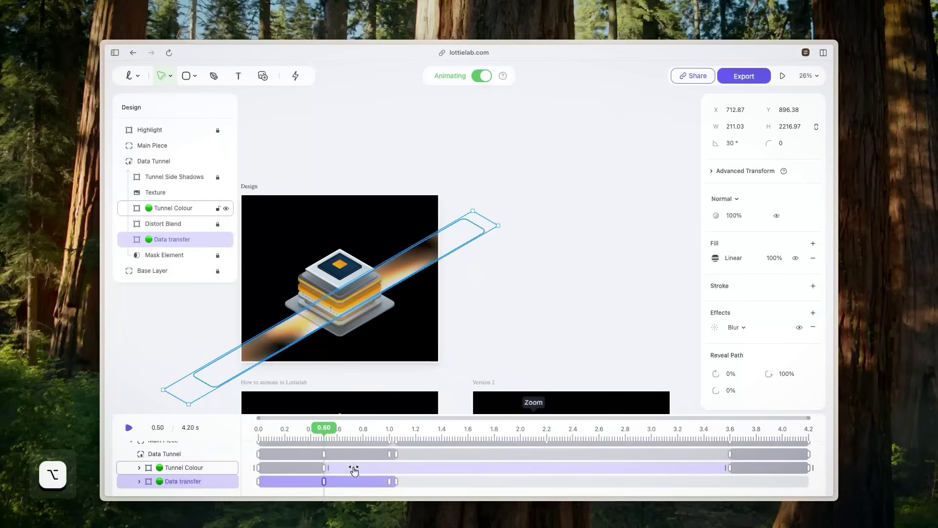
{"action": "left_click_drag", "start_coordinate": [324, 484], "coordinate": [547, 483]}
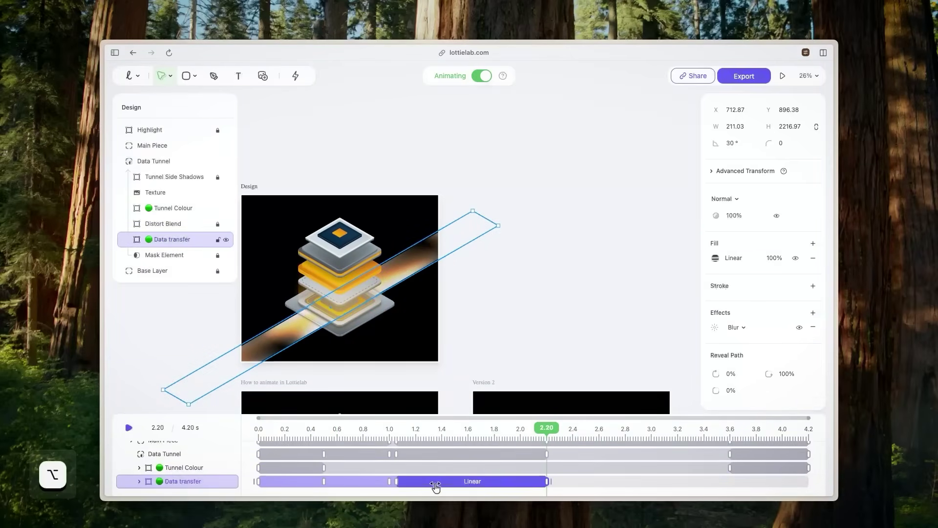
{"action": "left_click", "coordinate": [390, 484]}
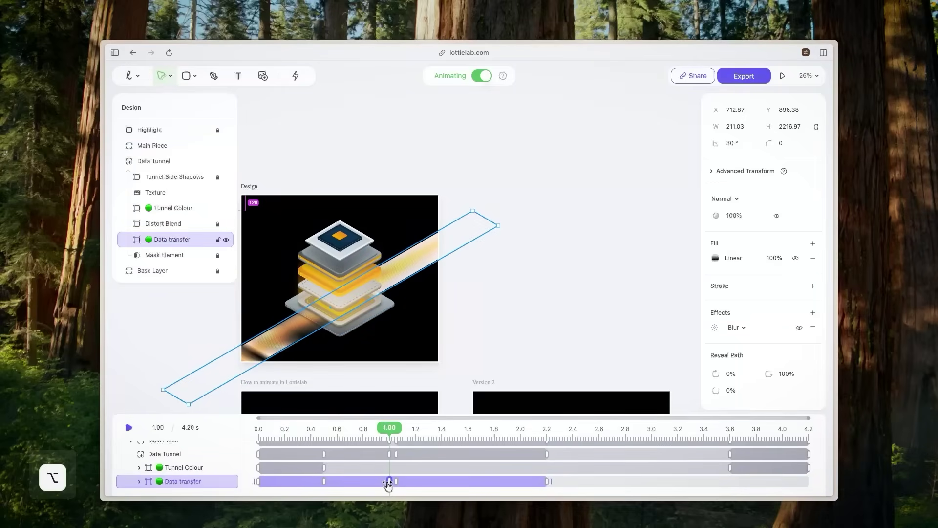
{"action": "left_click_drag", "start_coordinate": [388, 483], "coordinate": [731, 468]}
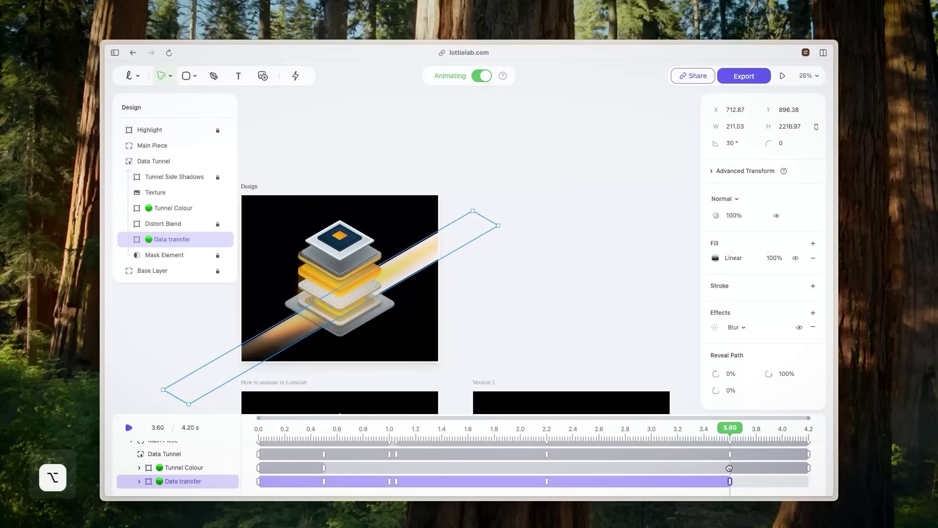
Show Data transfer's gradient stops, play the animation from 0 s, and check the stop positions around 1.00 s.
{"action": "left_click", "coordinate": [716, 259]}
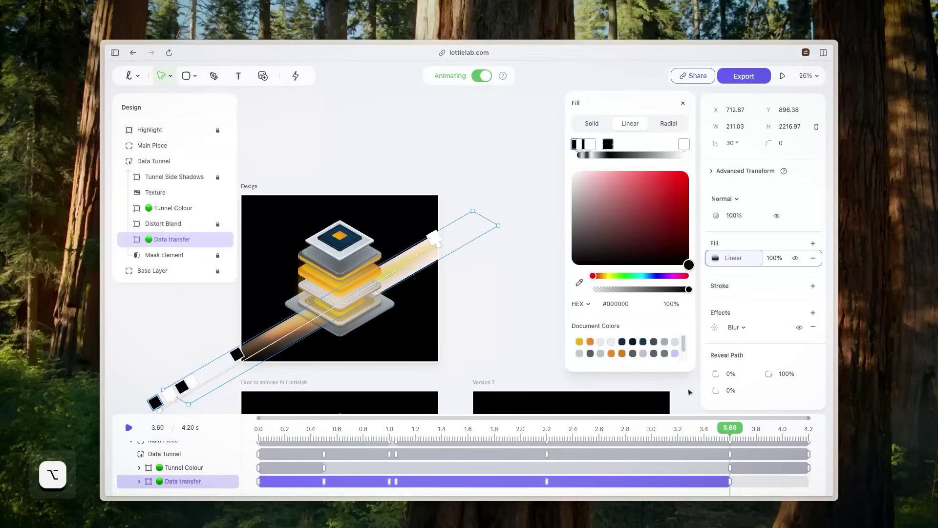
{"action": "left_click_drag", "start_coordinate": [730, 428], "coordinate": [243, 430]}
{"action": "key", "text": "space"}
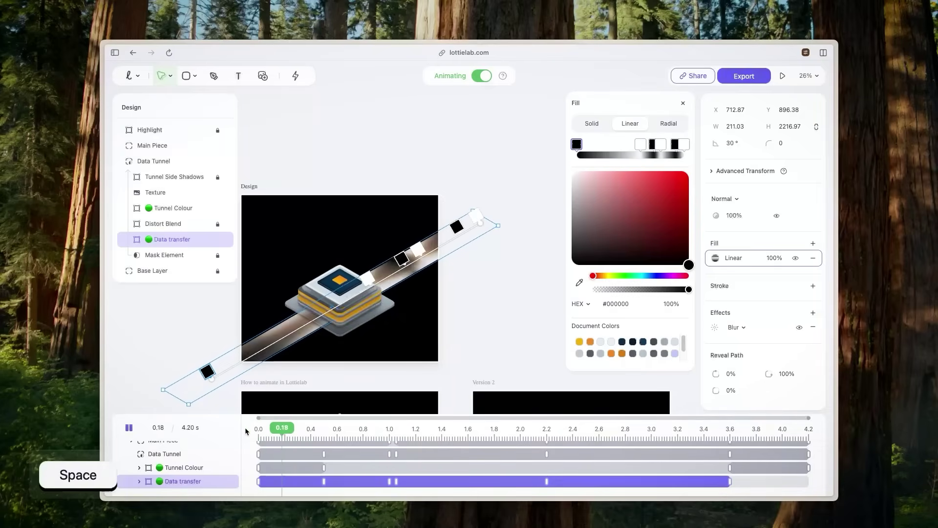
{"action": "key", "text": "space"}
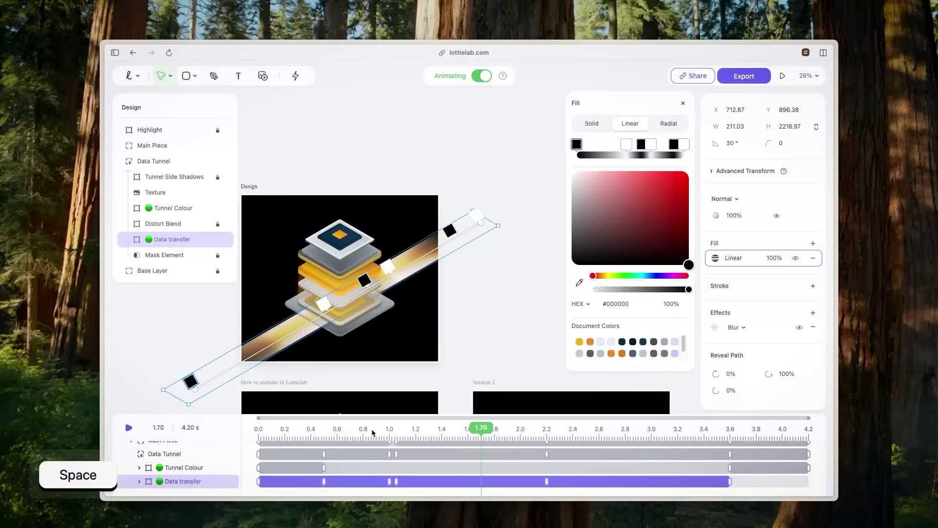
{"action": "left_click", "coordinate": [328, 431]}
{"action": "left_click_drag", "start_coordinate": [327, 431], "coordinate": [391, 420]}
{"action": "scroll", "coordinate": [293, 317], "scroll_direction": "down", "scroll_amount": 2}
{"action": "scroll", "coordinate": [293, 318], "scroll_direction": "left", "scroll_amount": 2}
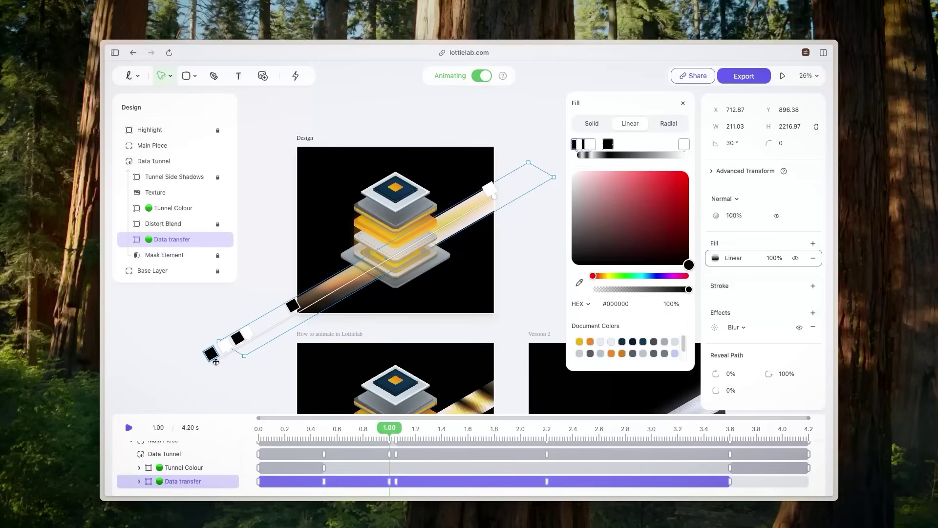
{"action": "scroll", "coordinate": [293, 342], "scroll_direction": "up", "scroll_amount": 3}
{"action": "scroll", "coordinate": [366, 352], "scroll_direction": "down", "scroll_amount": 3}
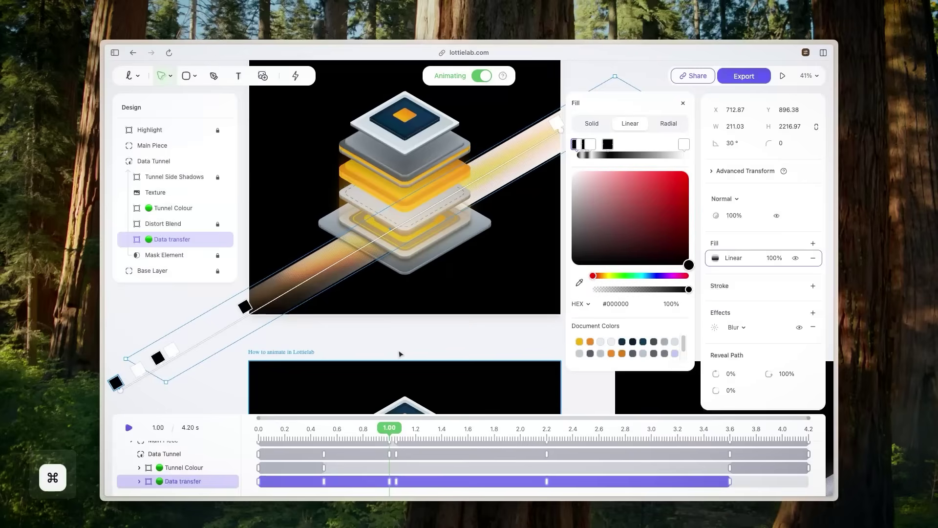
{"action": "left_click_drag", "start_coordinate": [400, 427], "coordinate": [258, 428]}
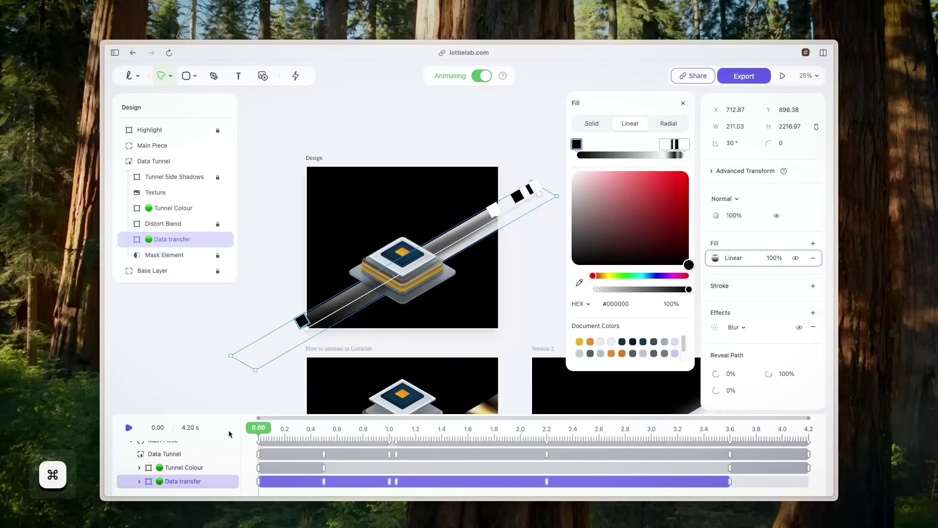
{"action": "key", "text": "space"}
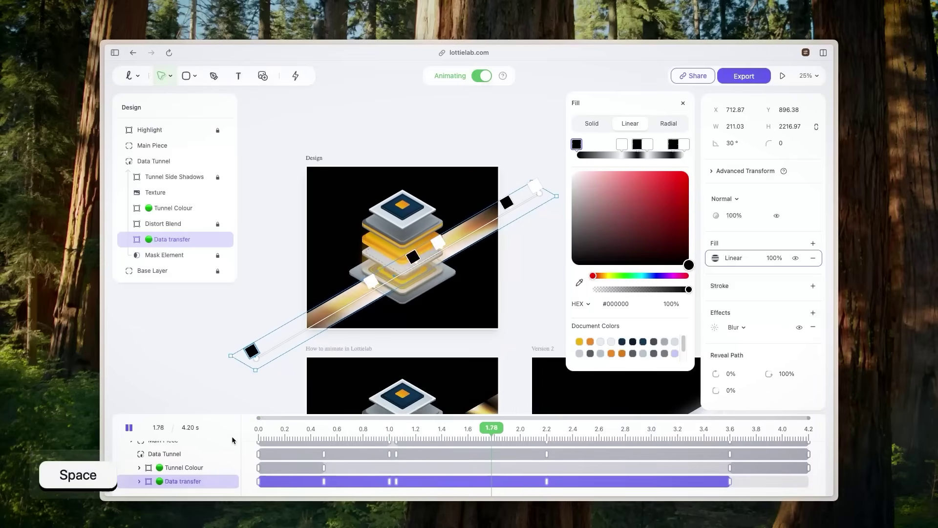
{"action": "left_click", "coordinate": [315, 158]}
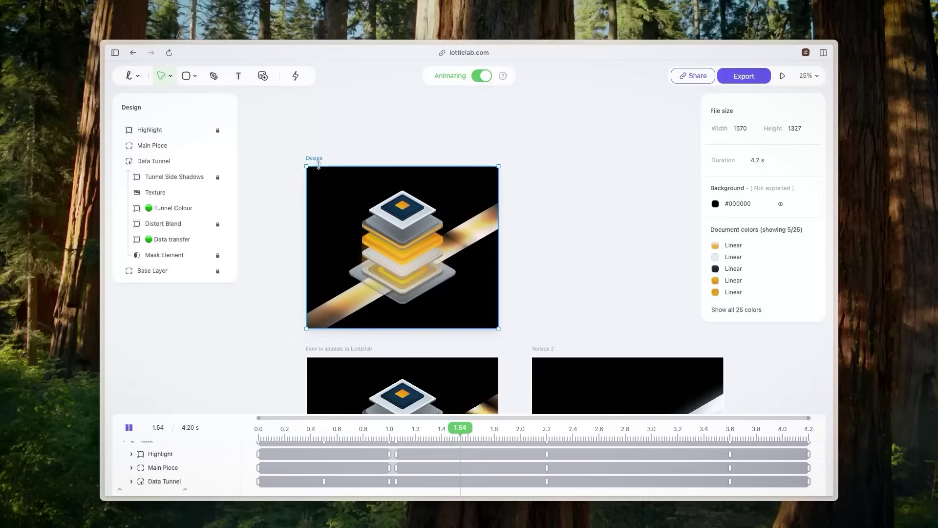
{"action": "key", "text": "space"}
Set the easing of the Data Tunnel group's segment between 1.00 s and 1.05 s to Hold.
{"action": "left_click", "coordinate": [382, 428]}
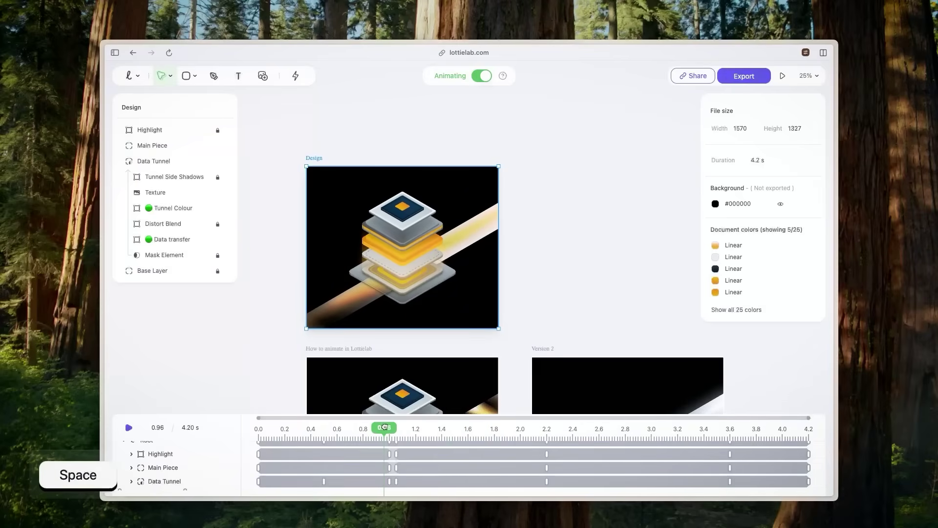
{"action": "left_click_drag", "start_coordinate": [385, 427], "coordinate": [390, 427]}
{"action": "left_click", "coordinate": [387, 479]}
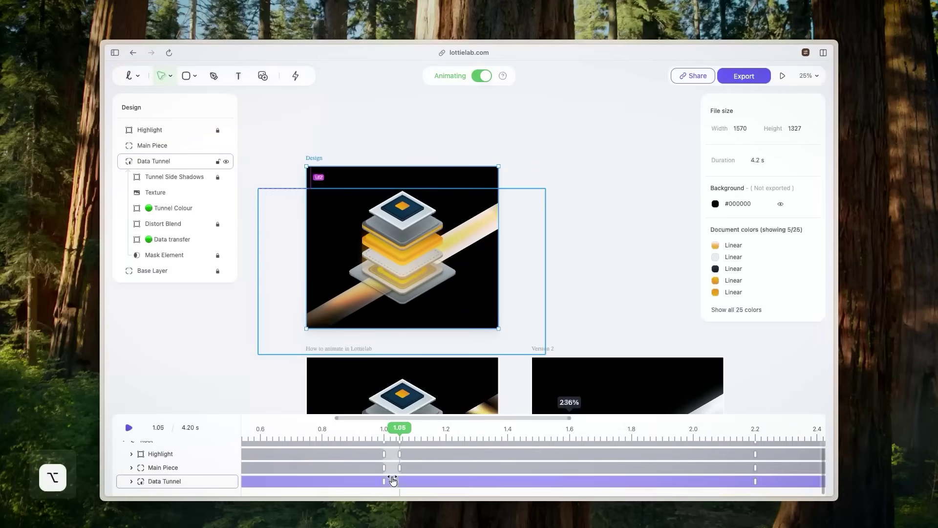
{"action": "scroll", "coordinate": [387, 479], "scroll_direction": "up", "scroll_amount": 5}
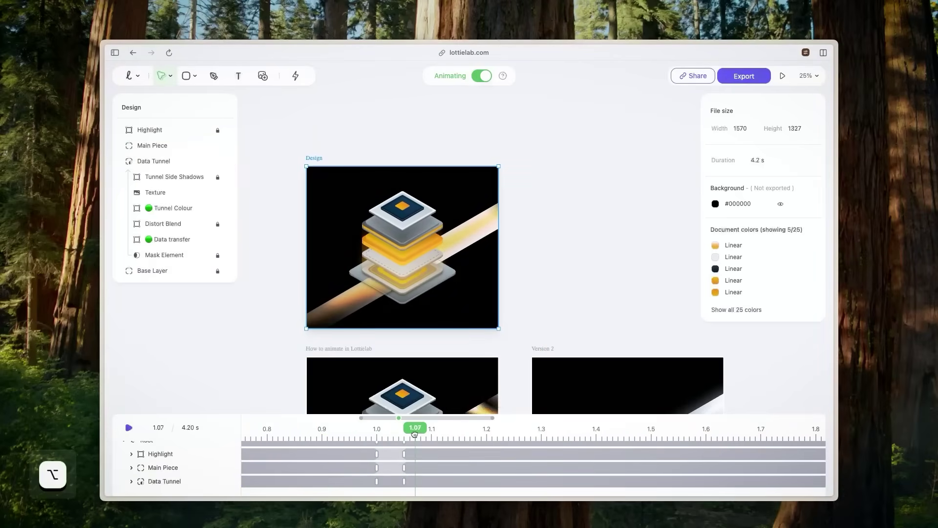
{"action": "left_click", "coordinate": [398, 481]}
{"action": "scroll", "coordinate": [398, 484], "scroll_direction": "up", "scroll_amount": 4}
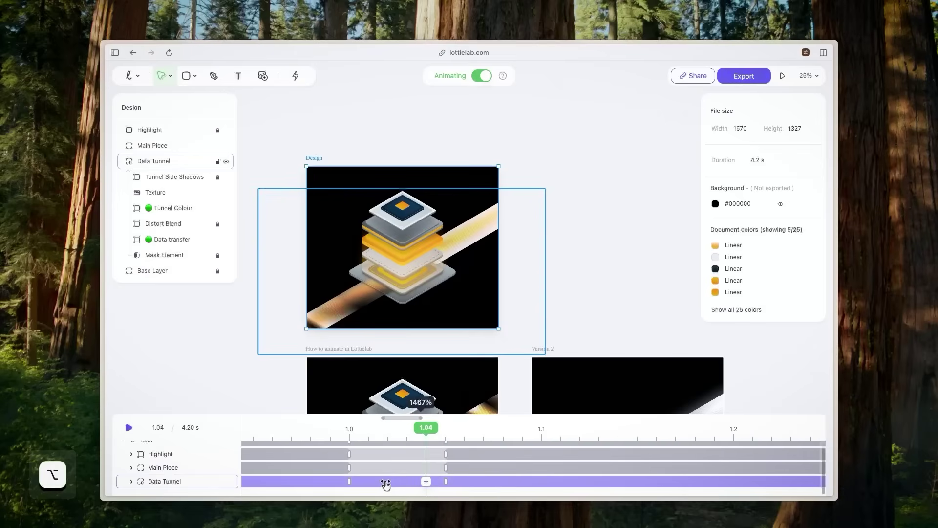
{"action": "left_click", "coordinate": [398, 485]}
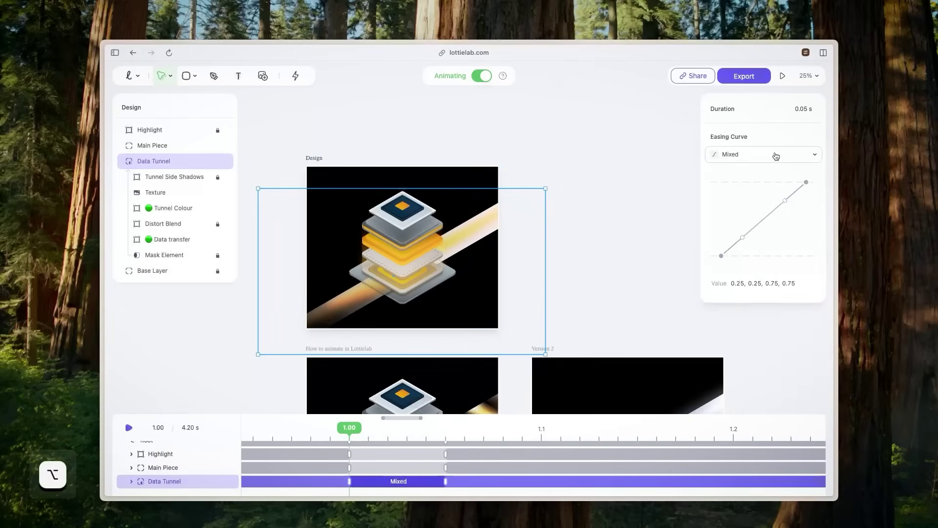
{"action": "left_click", "coordinate": [770, 155]}
{"action": "left_click", "coordinate": [747, 270]}
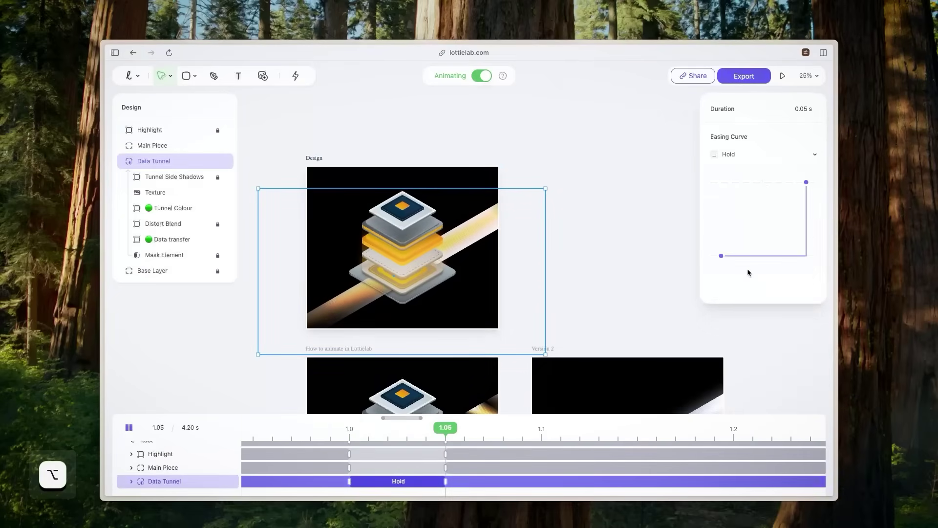
Set Data Tunnel's easing to Accelerate from 0 s to 0.50 s and to Slow Down from 0.50 s to 1.00 s.
{"action": "scroll", "coordinate": [465, 435], "scroll_direction": "down", "scroll_amount": 6}
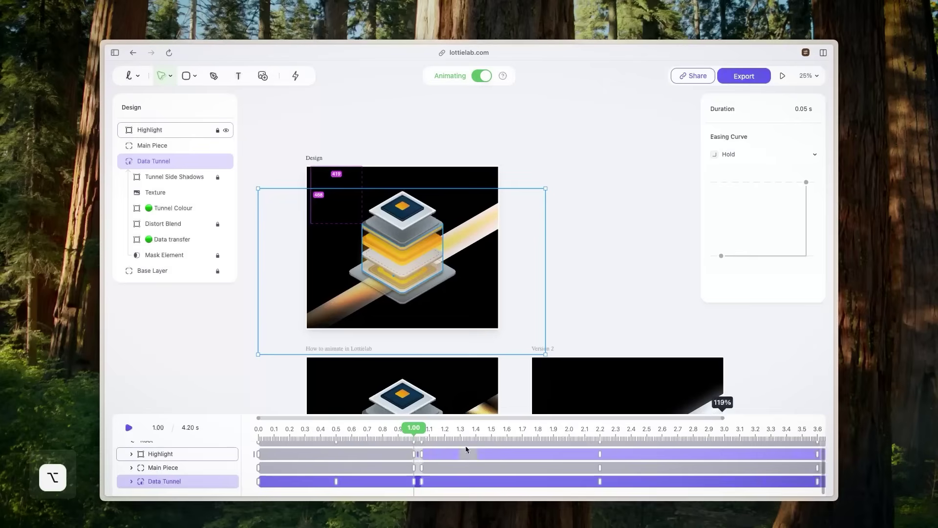
{"action": "key", "text": "space"}
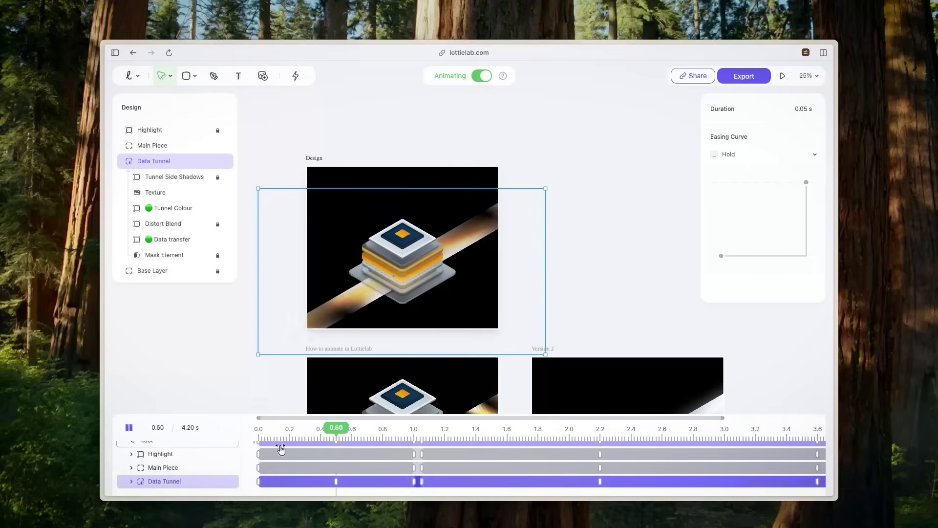
{"action": "key", "text": "space"}
{"action": "left_click", "coordinate": [320, 478]}
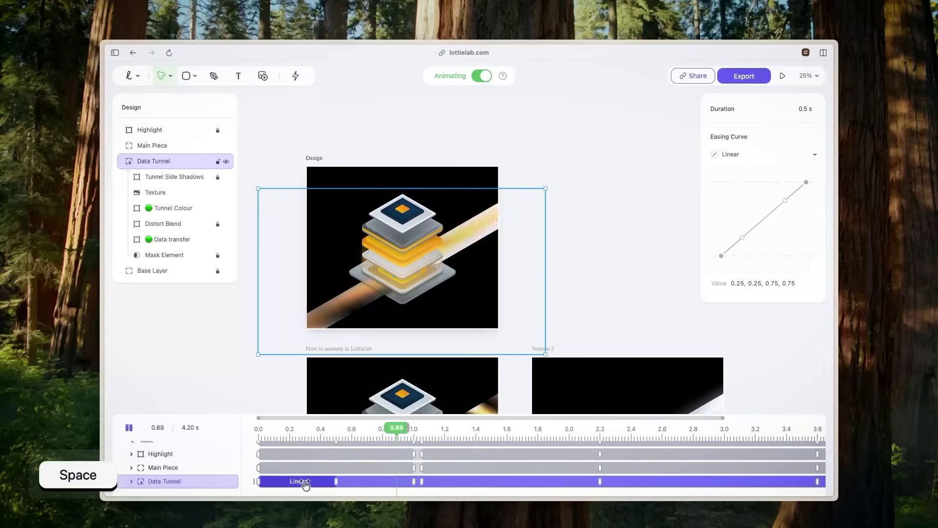
{"action": "key", "text": "space"}
{"action": "left_click", "coordinate": [743, 156]}
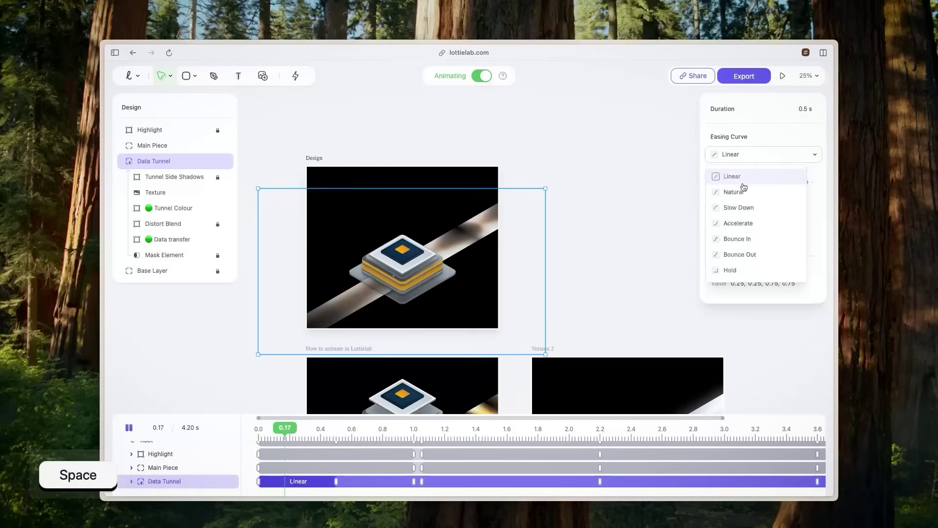
{"action": "left_click", "coordinate": [748, 224]}
{"action": "left_click", "coordinate": [374, 481]}
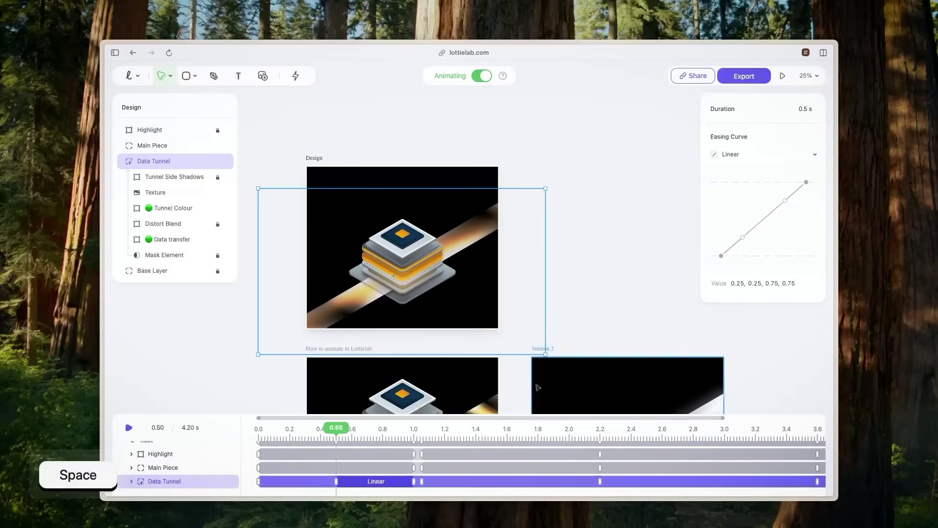
{"action": "left_click", "coordinate": [742, 155]}
{"action": "left_click", "coordinate": [746, 210]}
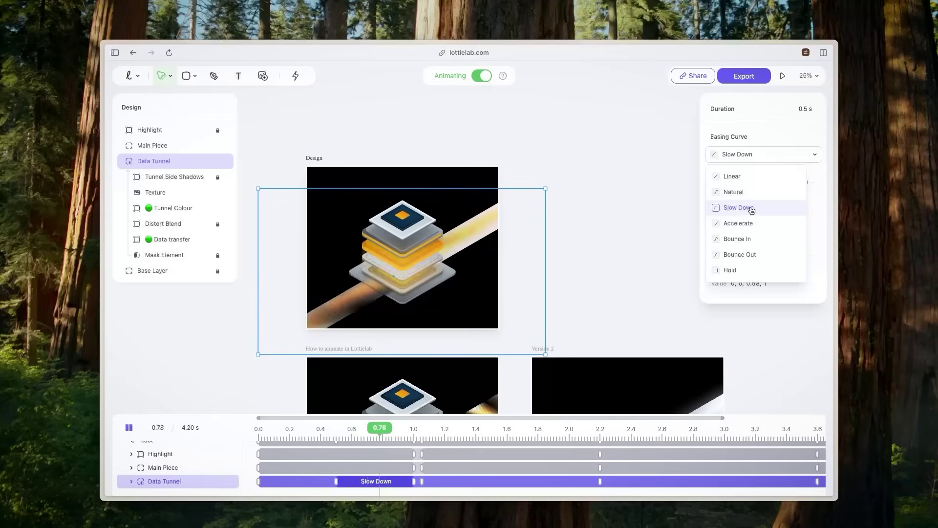
Set Data Tunnel's easing to Accelerate from 1.05 s to 2.20 s and to Slow Down from 2.20 s to 3.60 s.
{"action": "left_click", "coordinate": [514, 481]}
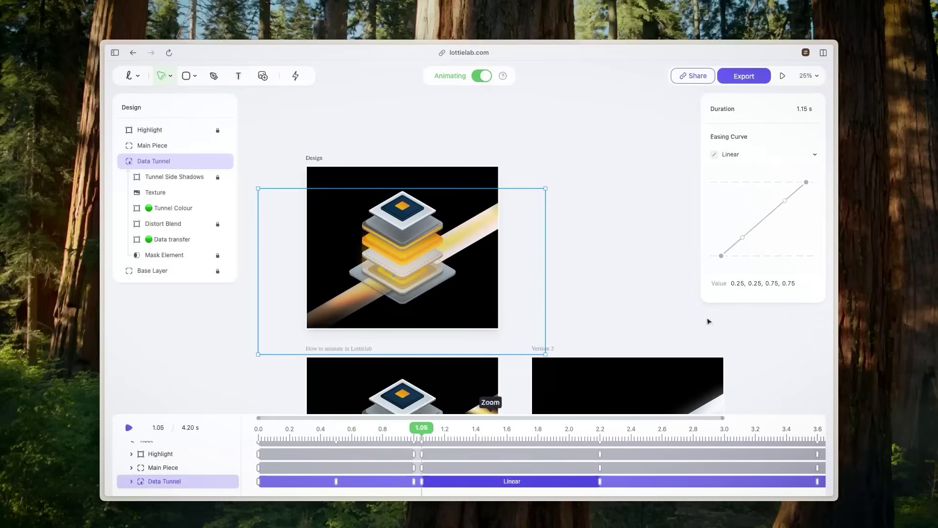
{"action": "left_click", "coordinate": [743, 155]}
{"action": "left_click", "coordinate": [754, 224]}
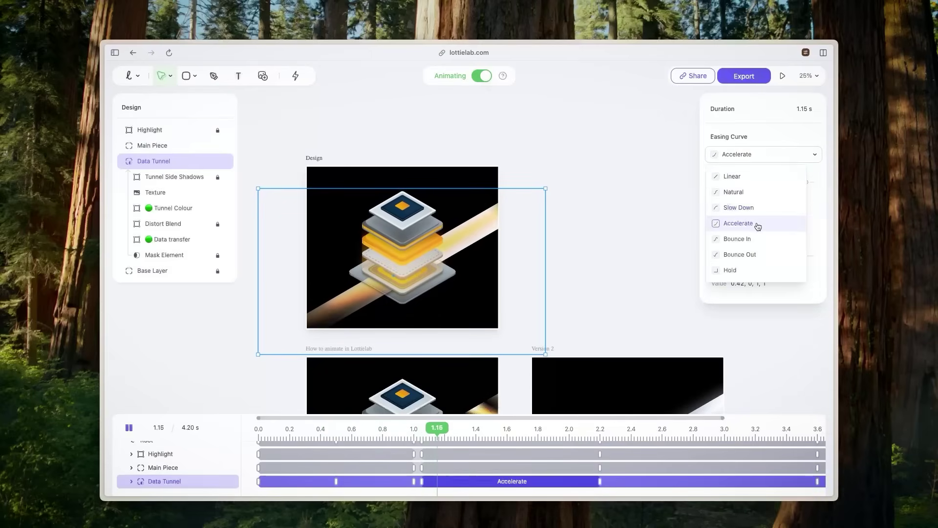
{"action": "left_click", "coordinate": [720, 481]}
{"action": "left_click", "coordinate": [738, 154]}
{"action": "left_click", "coordinate": [745, 209]}
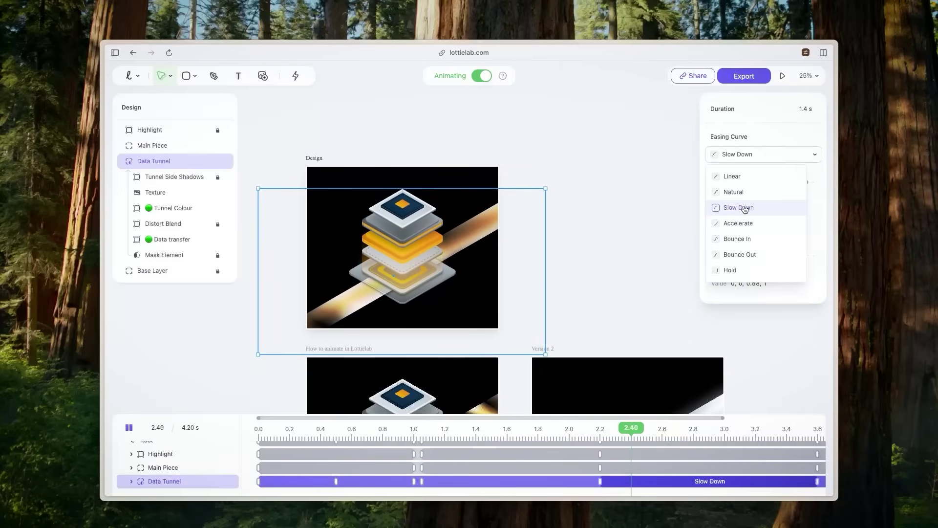
Play the full animation from 0 s to review the Data Tunnel's new easing.
{"action": "scroll", "coordinate": [677, 464], "scroll_direction": "down", "scroll_amount": 2}
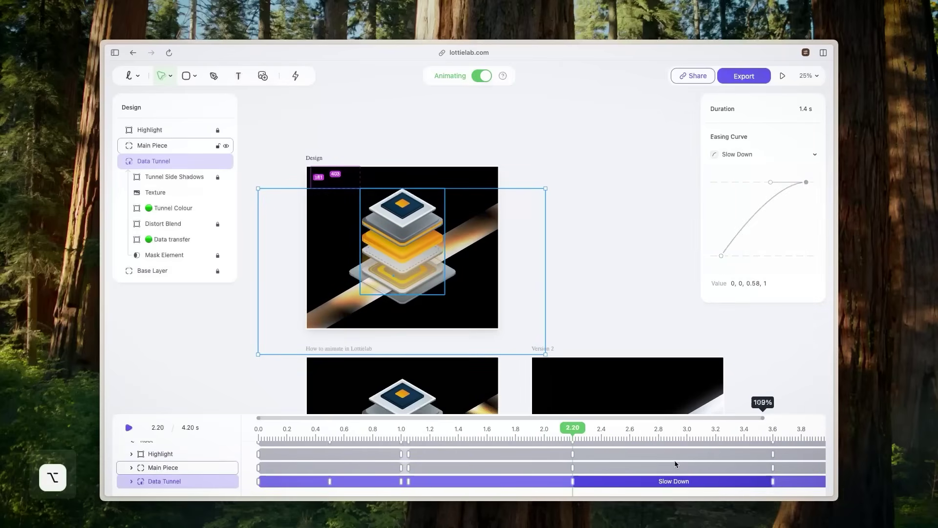
{"action": "scroll", "coordinate": [676, 464], "scroll_direction": "down", "scroll_amount": 2}
{"action": "key", "text": "space"}
{"action": "key", "text": "space"}
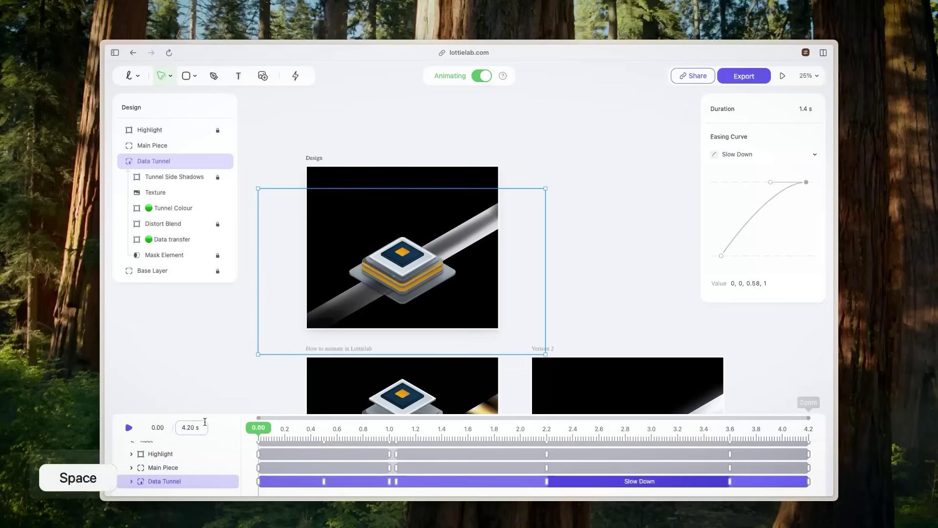
{"action": "key", "text": "space"}
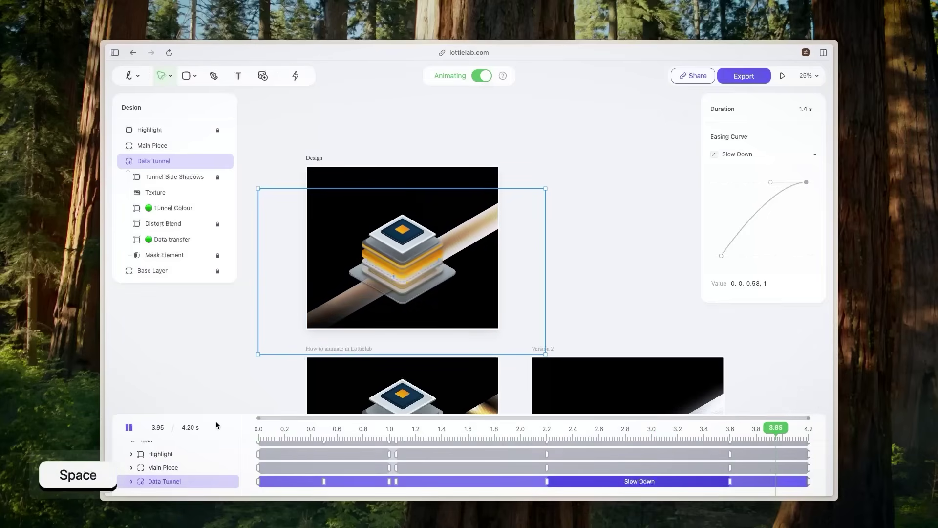
Switch to the interactivity states, pause playback and remove the existing Idle, Entry, Loop and Exit states.
{"action": "scroll", "coordinate": [543, 232], "scroll_direction": "up", "scroll_amount": 2}
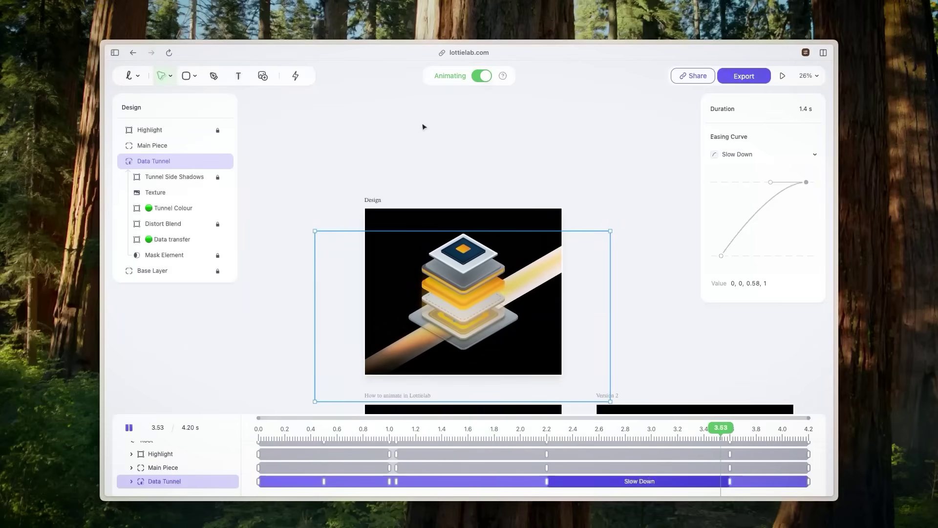
{"action": "left_click", "coordinate": [296, 76]}
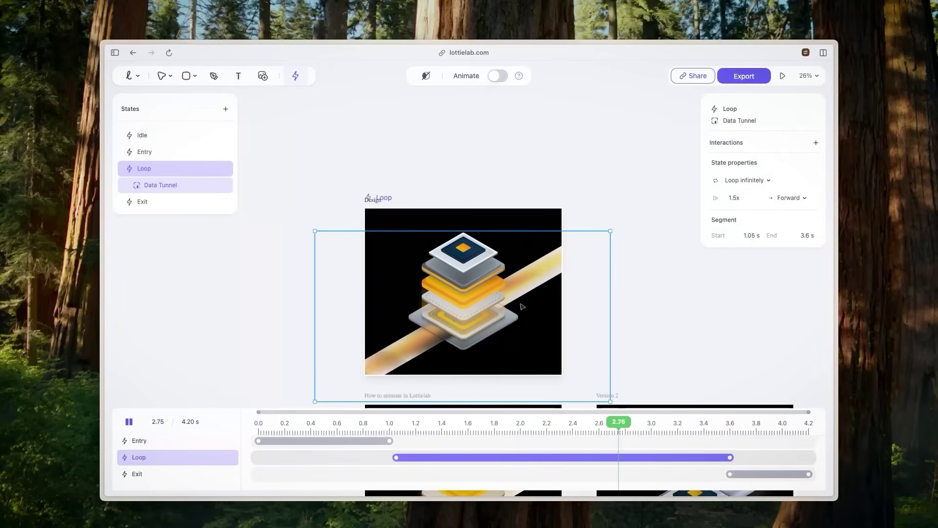
{"action": "scroll", "coordinate": [442, 452], "scroll_direction": "up", "scroll_amount": 1}
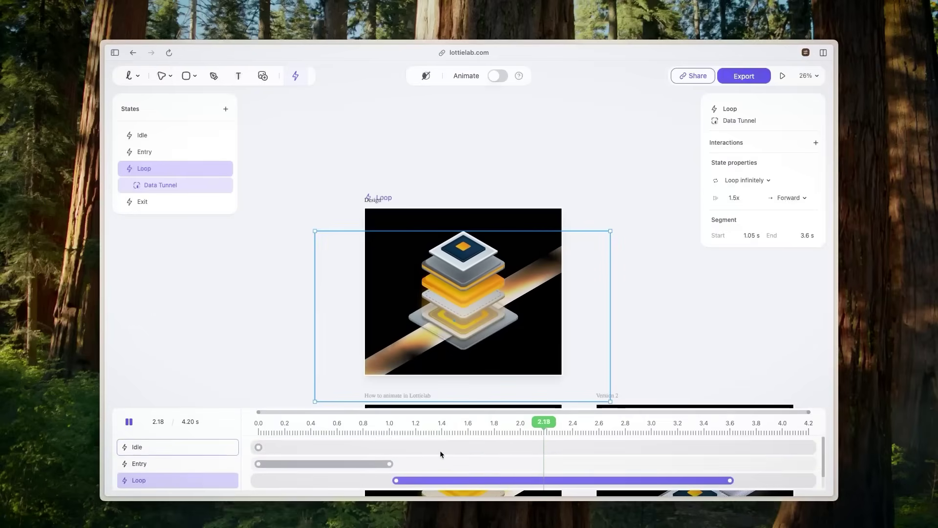
{"action": "key", "text": "space"}
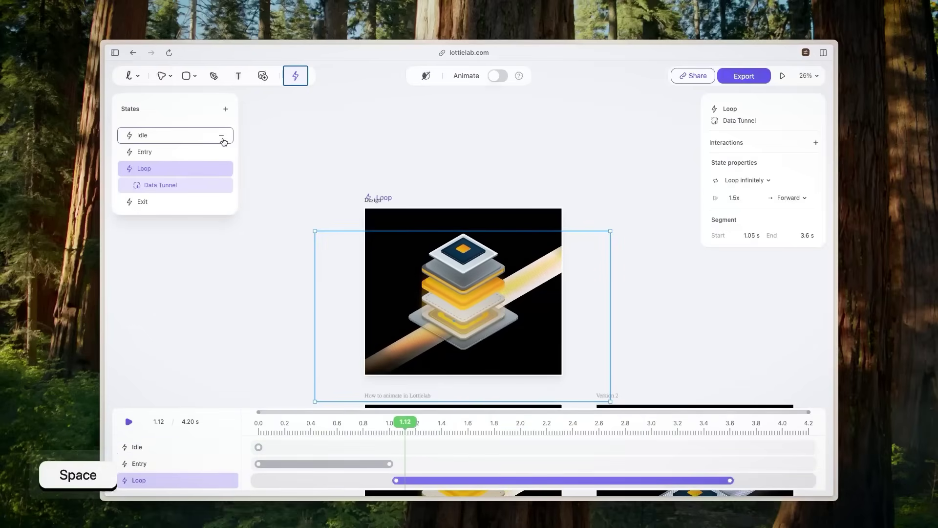
{"action": "left_click", "coordinate": [222, 137]}
{"action": "left_click", "coordinate": [222, 138]}
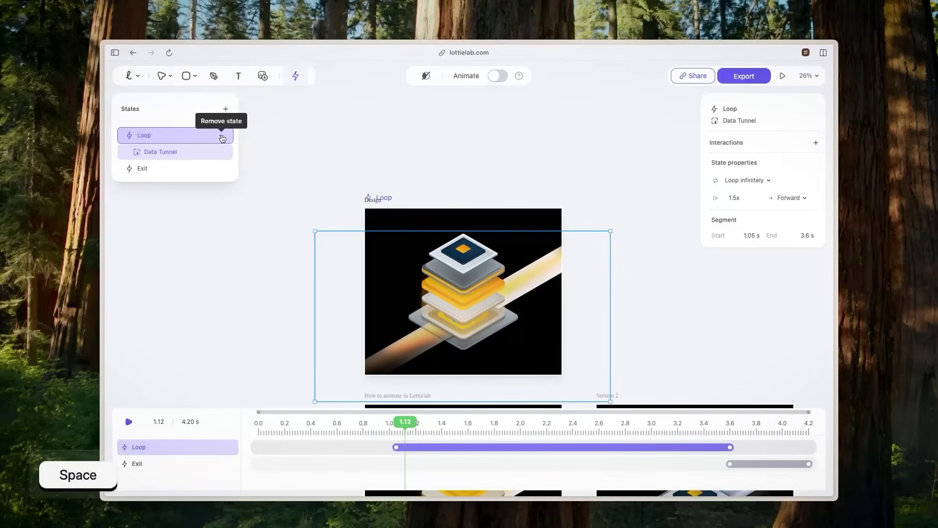
{"action": "left_click", "coordinate": [222, 137]}
{"action": "left_click", "coordinate": [222, 137]}
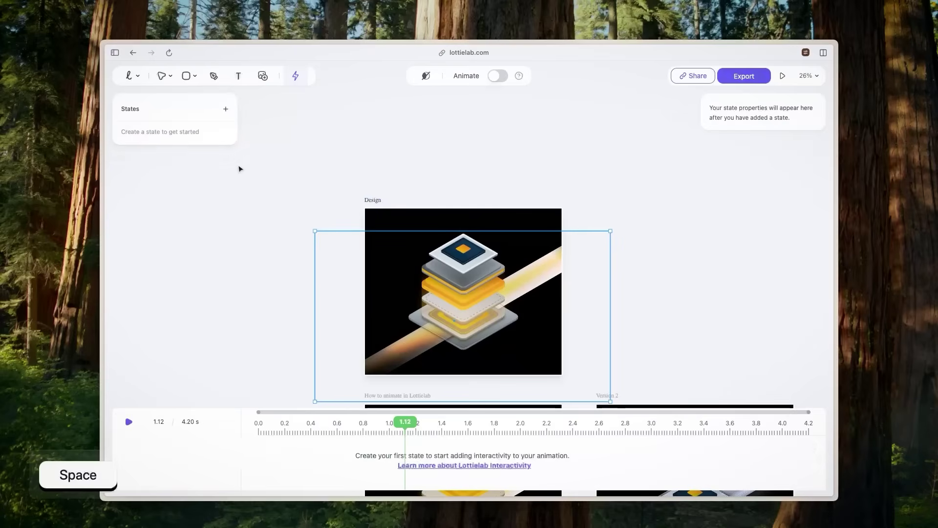
Switch to the finished animation's preview tab and trigger the chip repeatedly to test its Idle, Entry, Loop and Exit transitions.
{"action": "scroll", "coordinate": [477, 257], "scroll_direction": "up", "scroll_amount": 2}
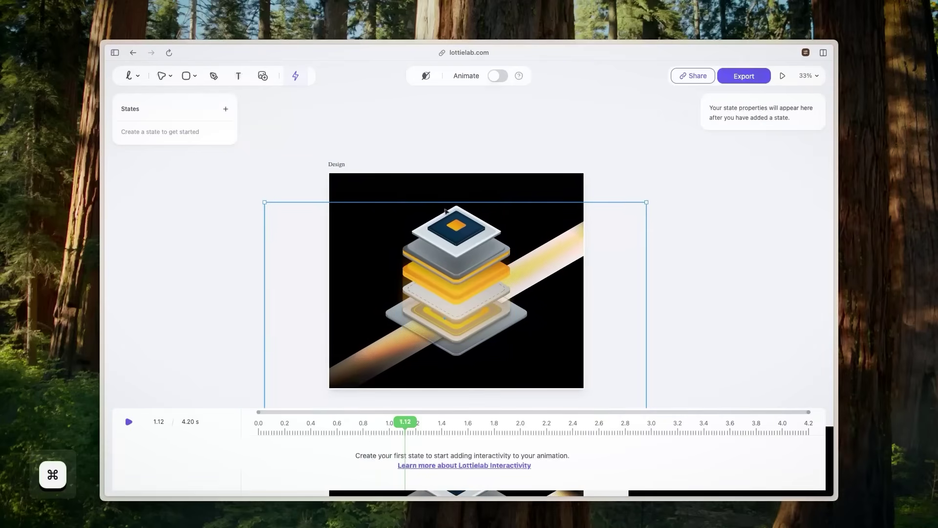
{"action": "scroll", "coordinate": [451, 234], "scroll_direction": "up", "scroll_amount": 2}
{"action": "scroll", "coordinate": [463, 173], "scroll_direction": "down", "scroll_amount": 1}
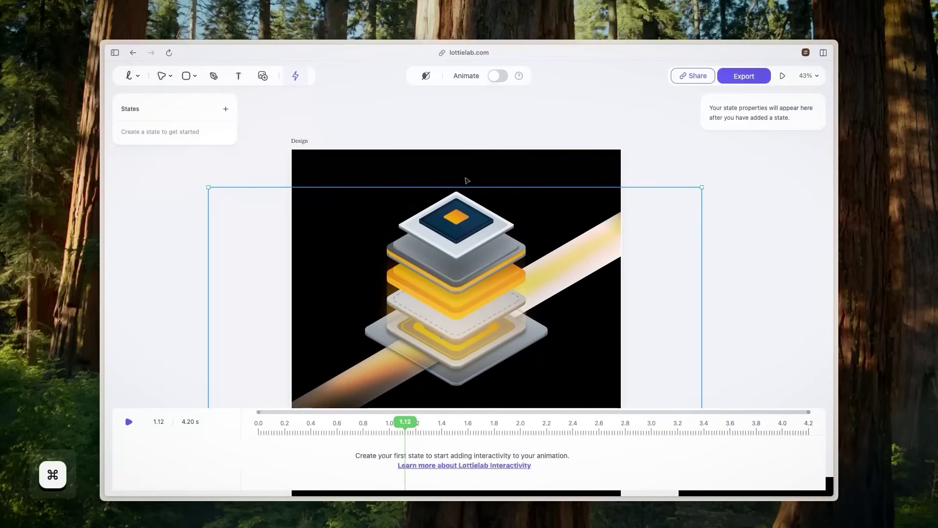
{"action": "key", "text": "ctrl+Tab"}
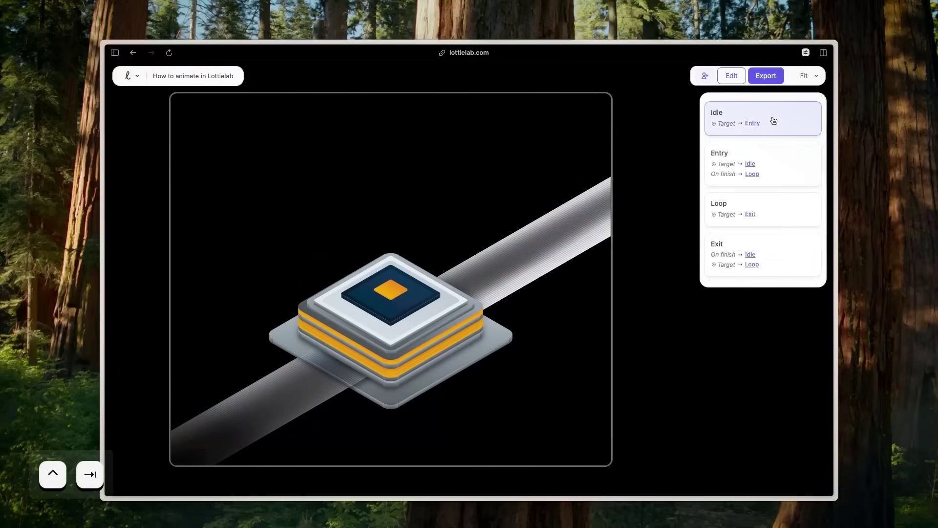
{"action": "left_click", "coordinate": [448, 312]}
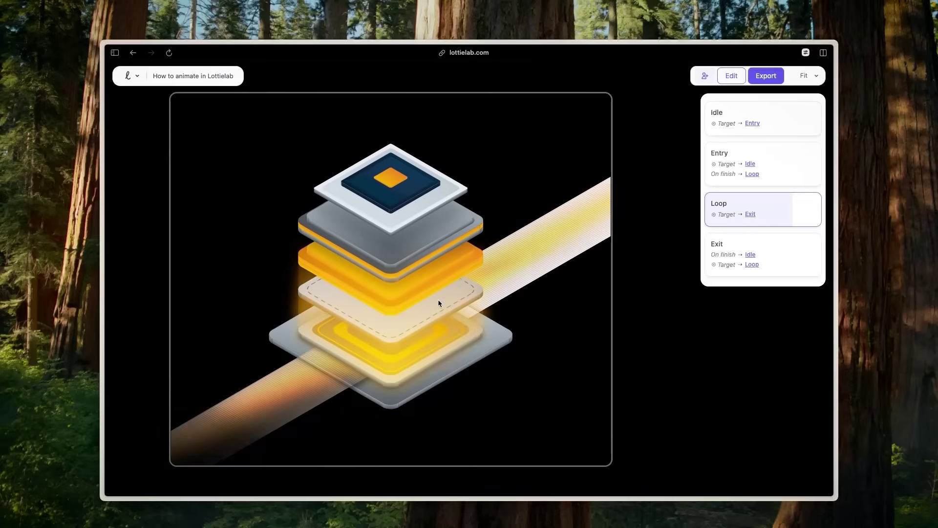
{"action": "left_click", "coordinate": [438, 303]}
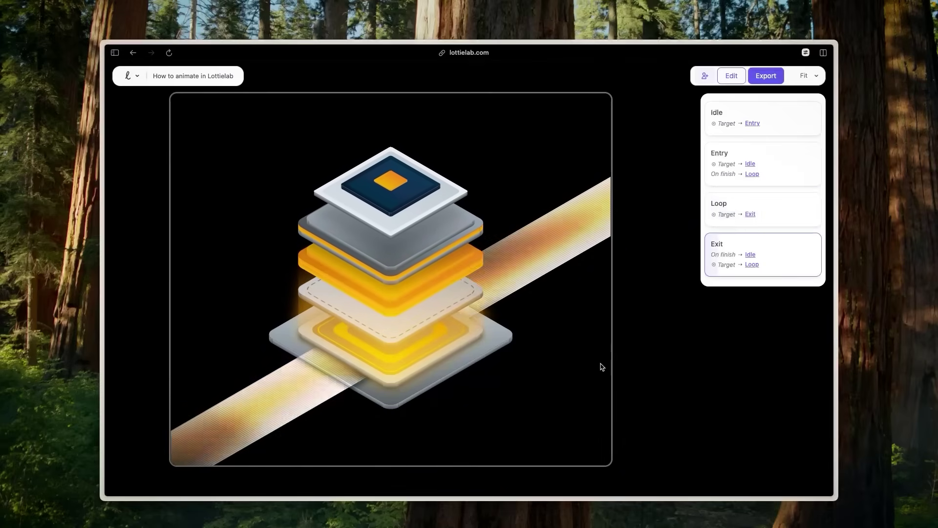
{"action": "left_click", "coordinate": [432, 294]}
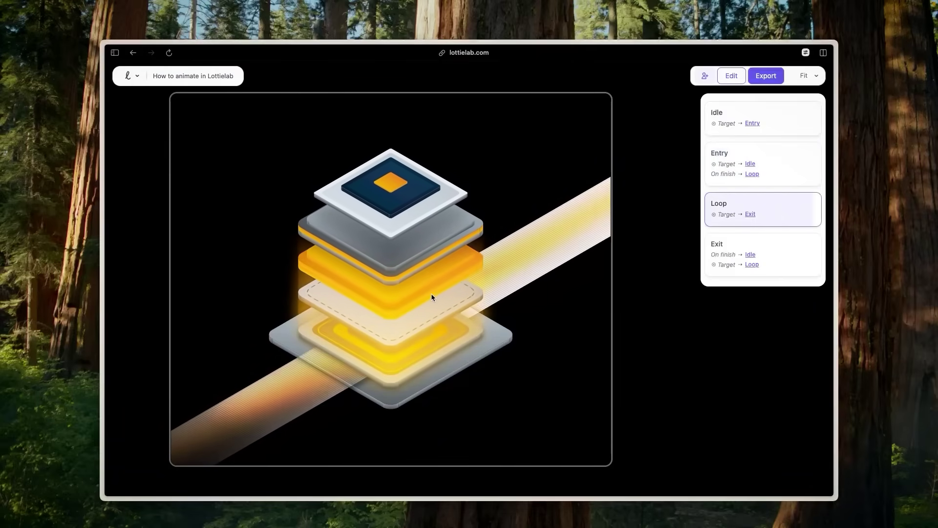
{"action": "left_click", "coordinate": [431, 294]}
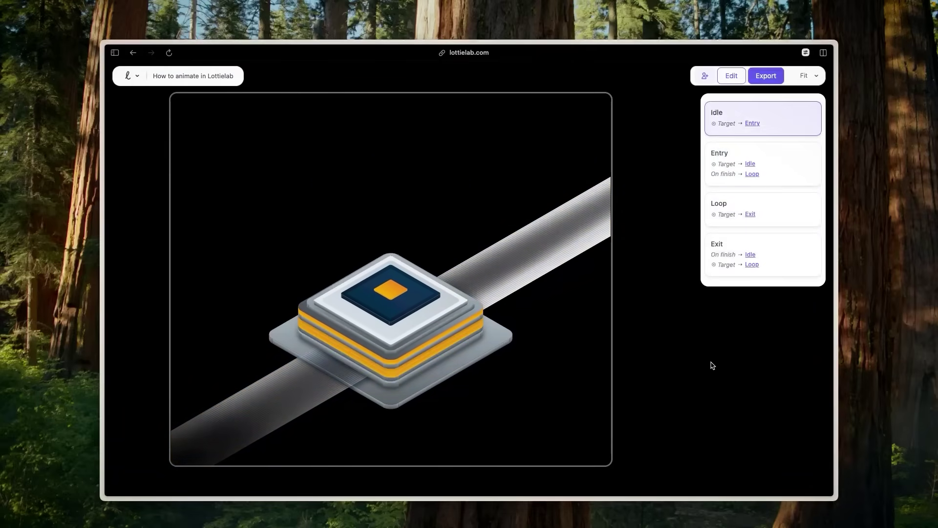
Return to the editor tab, create an interactive state on the Design artboard and name it Idle.
{"action": "key", "text": "ctrl+Tab"}
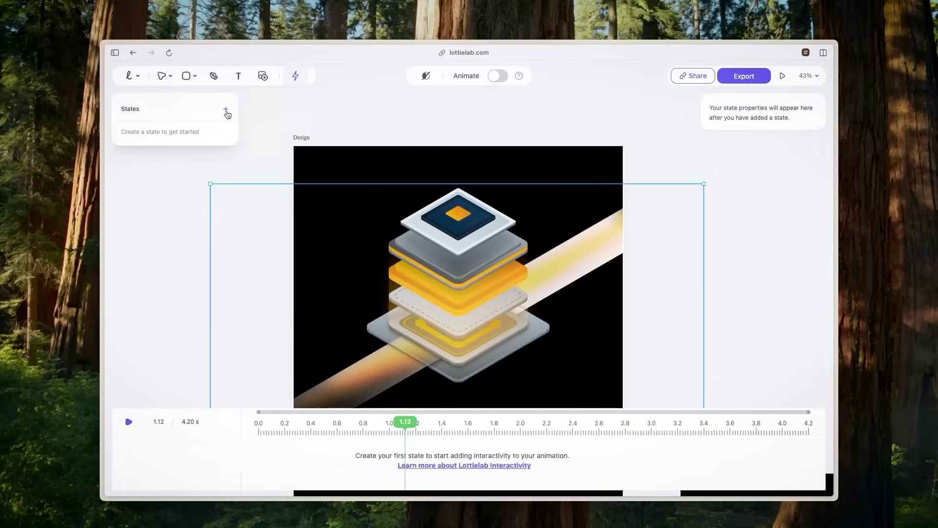
{"action": "left_click", "coordinate": [227, 112]}
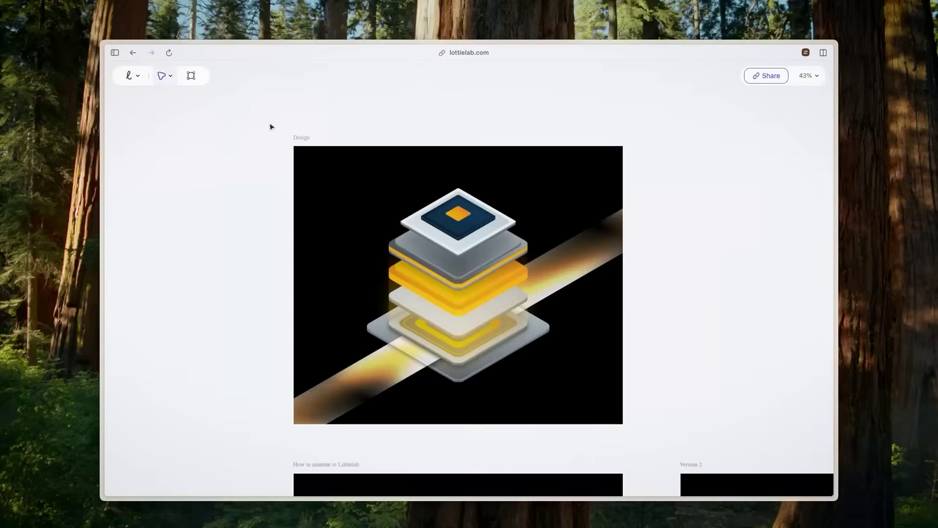
{"action": "left_click", "coordinate": [352, 222]}
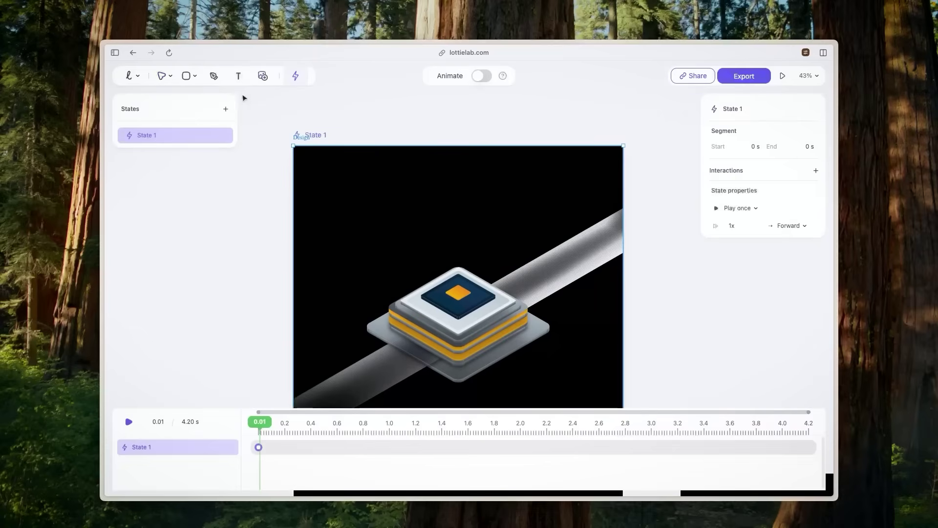
{"action": "double_click", "coordinate": [162, 136]}
{"action": "key", "text": "super+a"}
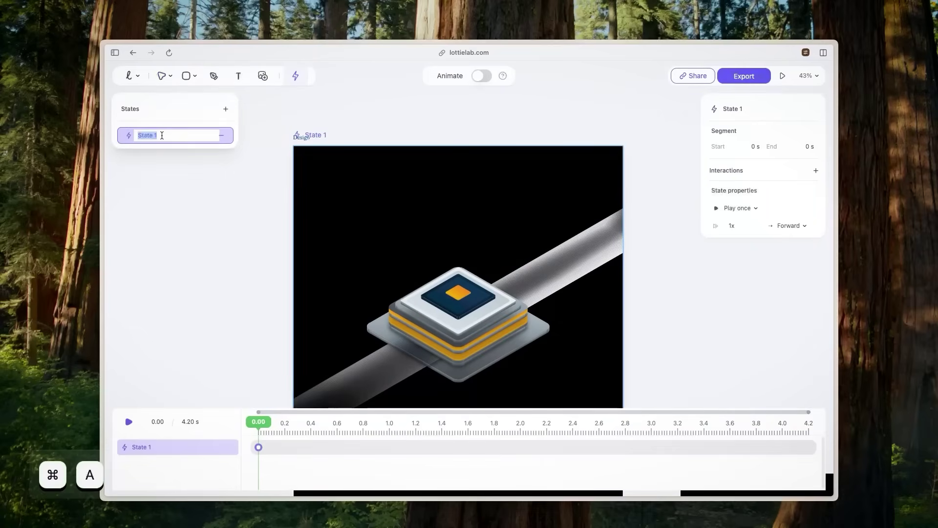
{"action": "type", "text": "Idle"}
{"action": "key", "text": "Return"}
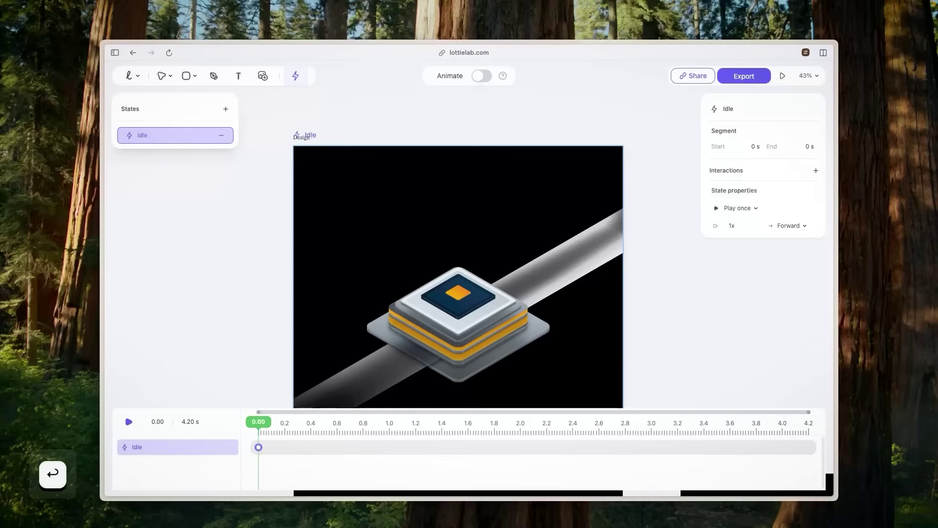
Add a second state and name it Entry.
{"action": "left_click", "coordinate": [226, 110]}
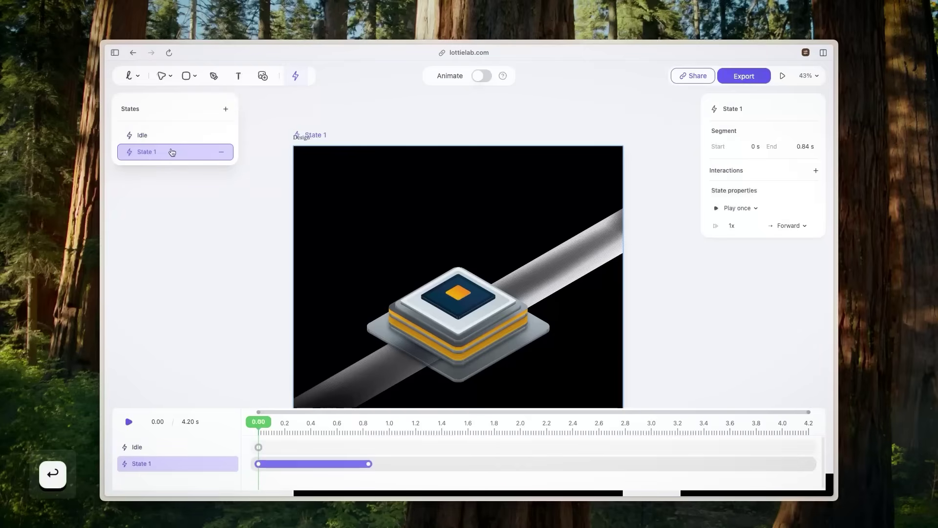
{"action": "double_click", "coordinate": [155, 156]}
{"action": "key", "text": "super+a"}
{"action": "type", "text": "E"}
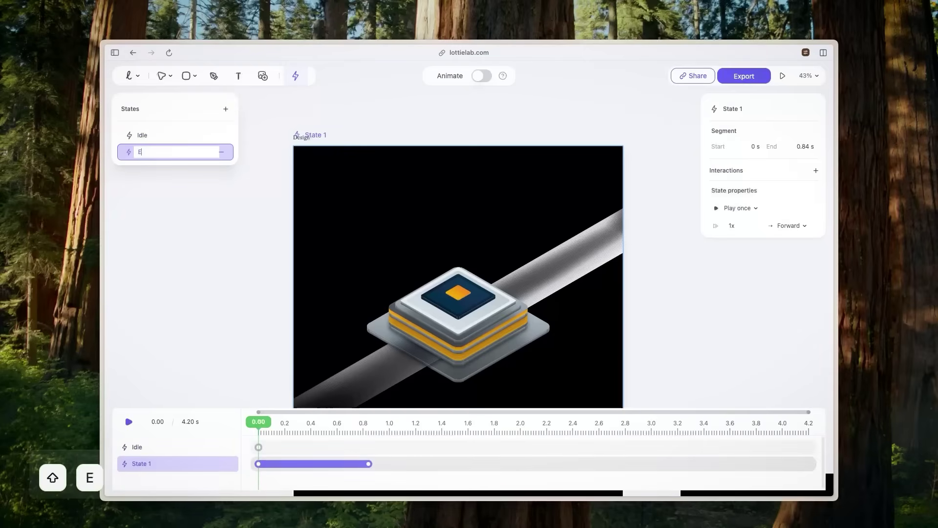
{"action": "type", "text": "ntry"}
{"action": "key", "text": "Return"}
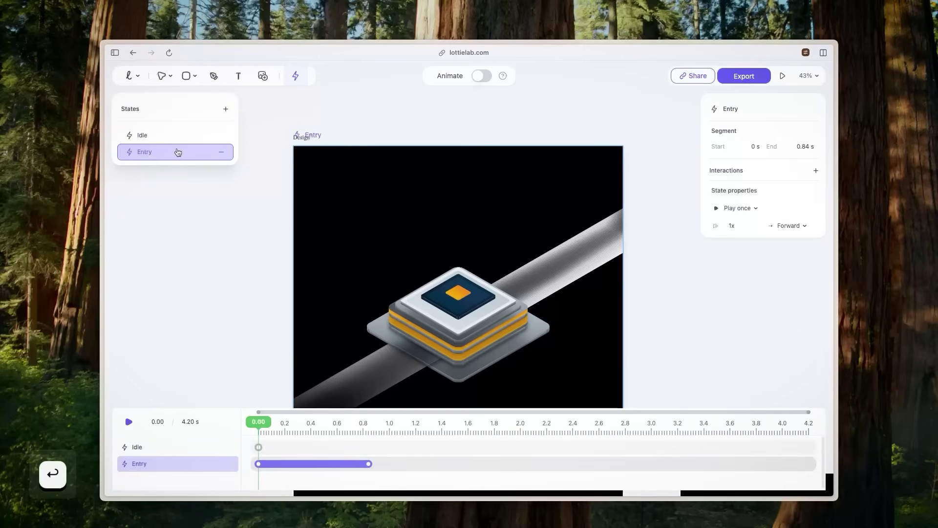
Add a third state and name it Loop.
{"action": "left_click", "coordinate": [225, 109]}
{"action": "double_click", "coordinate": [152, 168]}
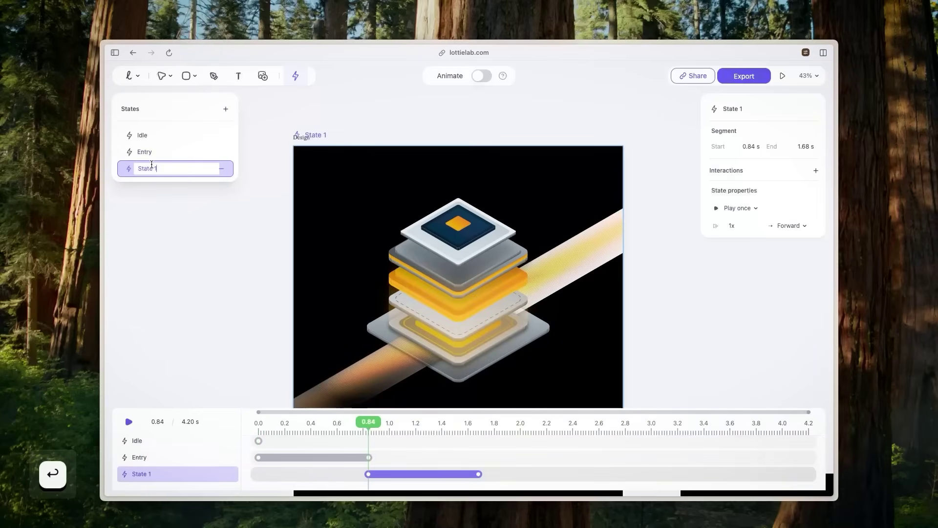
{"action": "type", "text": "Loop"}
{"action": "key", "text": "Return"}
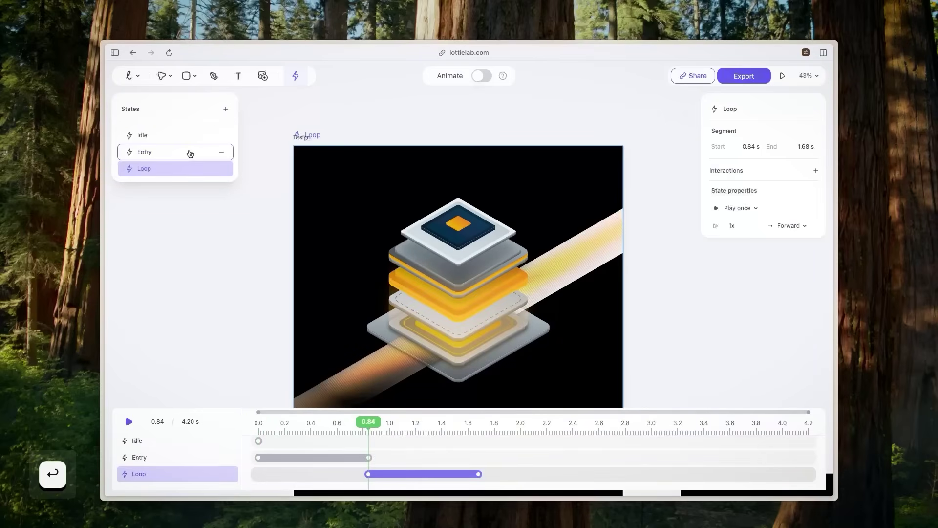
Add a fourth state named Exit, and select the Idle state to check its segment.
{"action": "left_click", "coordinate": [227, 110]}
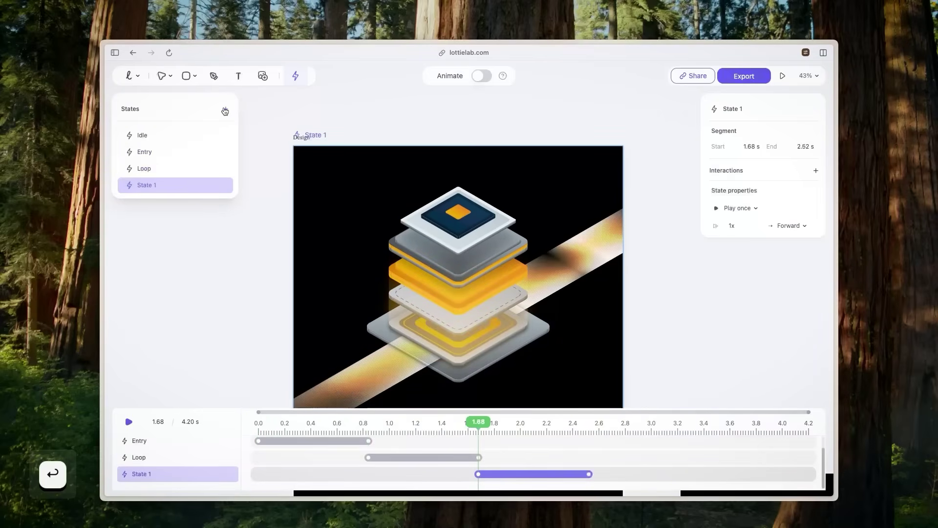
{"action": "double_click", "coordinate": [158, 185]}
{"action": "type", "text": "Ex"}
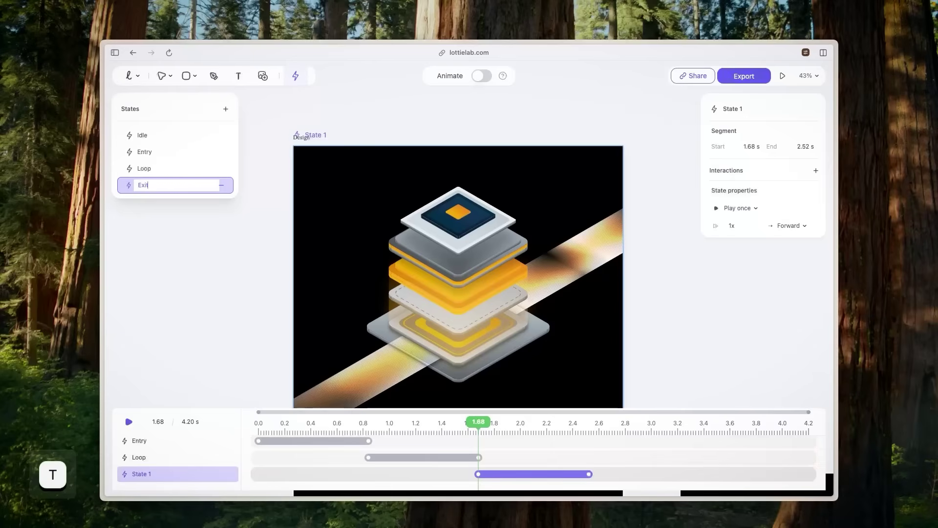
{"action": "type", "text": "it"}
{"action": "key", "text": "Return"}
{"action": "scroll", "coordinate": [193, 472], "scroll_direction": "up", "scroll_amount": 1}
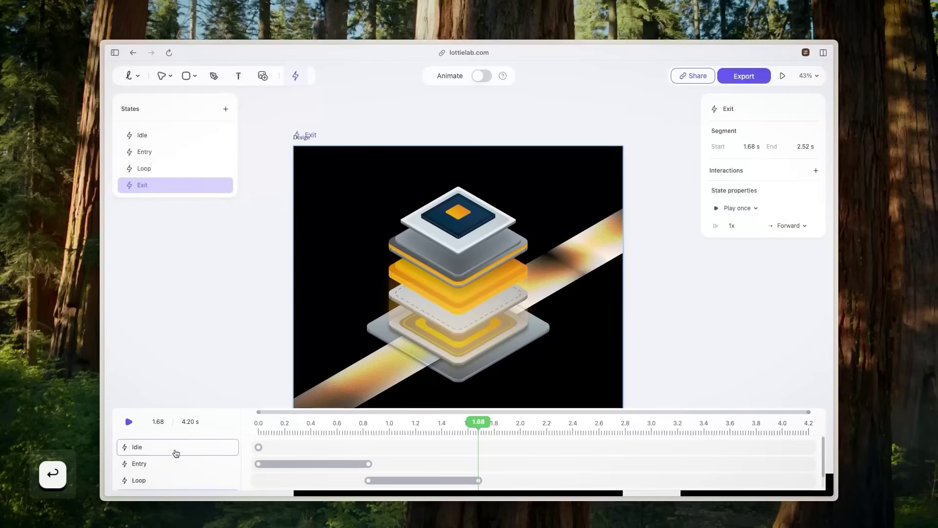
{"action": "left_click", "coordinate": [196, 450]}
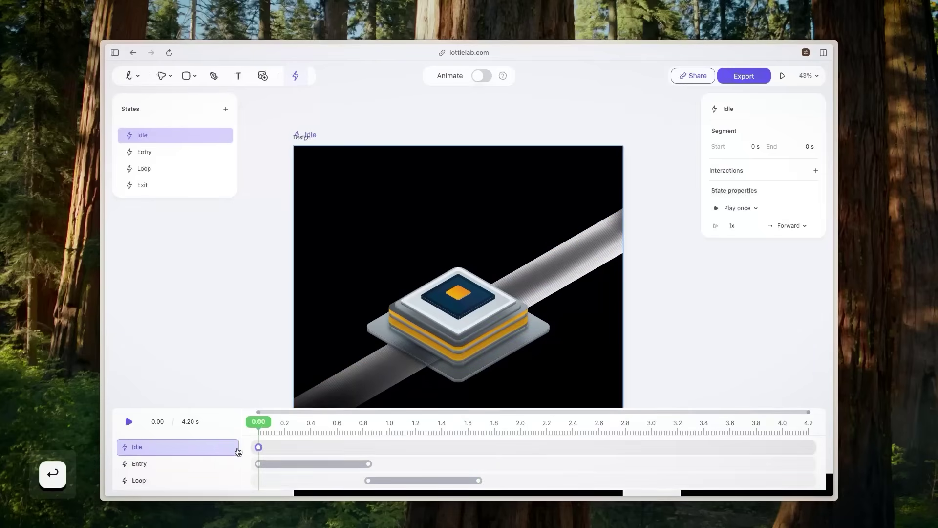
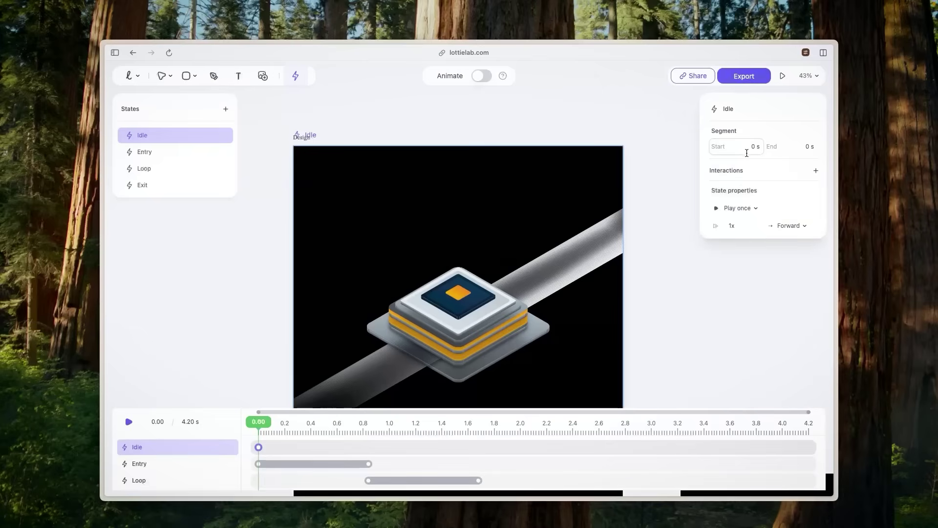
Extend the Entry state's segment to end at 1 s, matching Main Piece's keyframe in the animation timeline, and play it.
{"action": "left_click", "coordinate": [313, 464]}
{"action": "scroll", "coordinate": [313, 463], "scroll_direction": "down", "scroll_amount": 1}
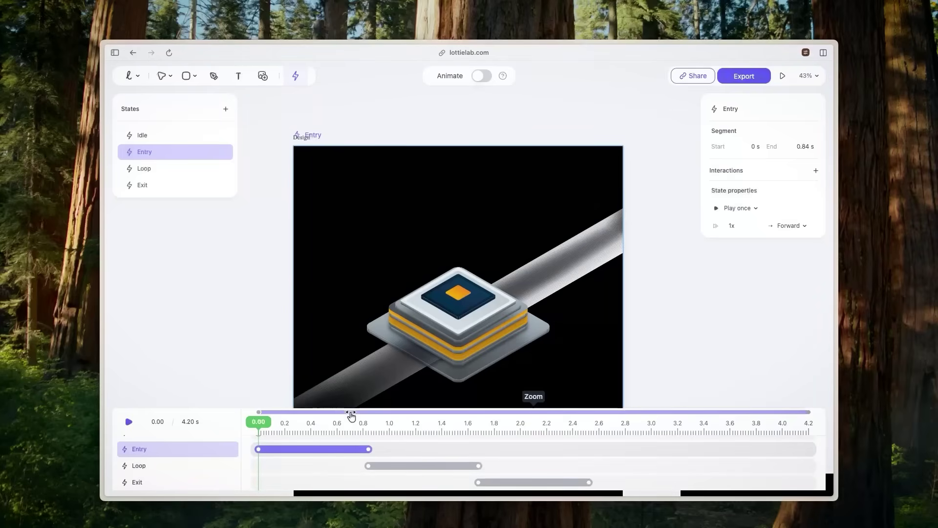
{"action": "key", "text": "a"}
{"action": "scroll", "coordinate": [313, 468], "scroll_direction": "up", "scroll_amount": 1}
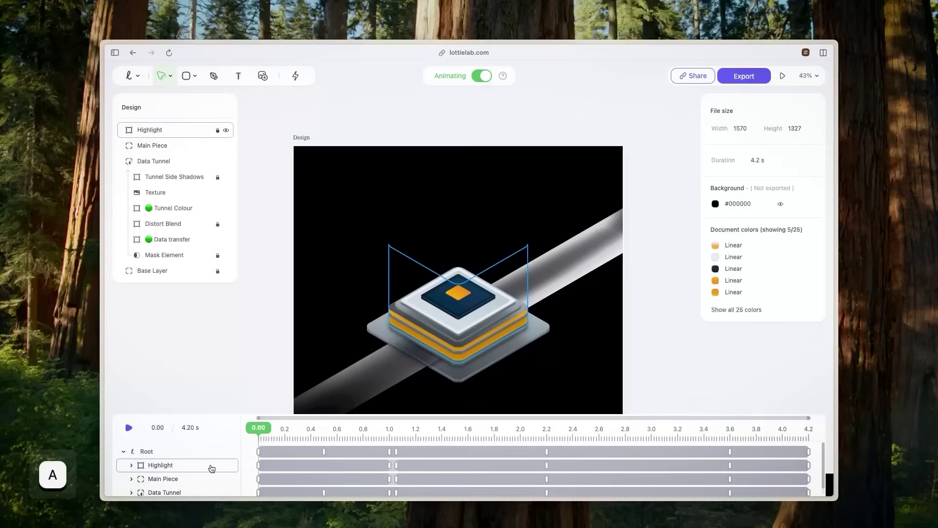
{"action": "left_click", "coordinate": [203, 478]}
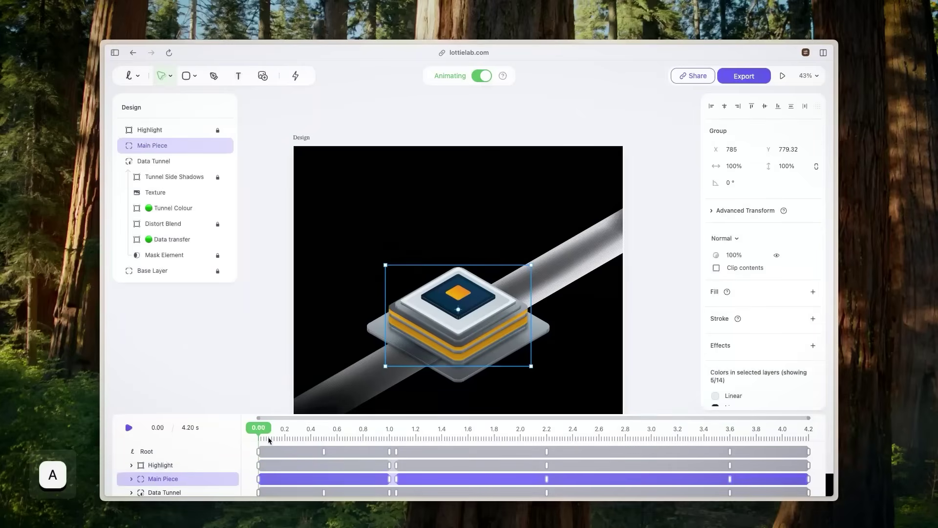
{"action": "left_click_drag", "start_coordinate": [262, 429], "coordinate": [390, 430]}
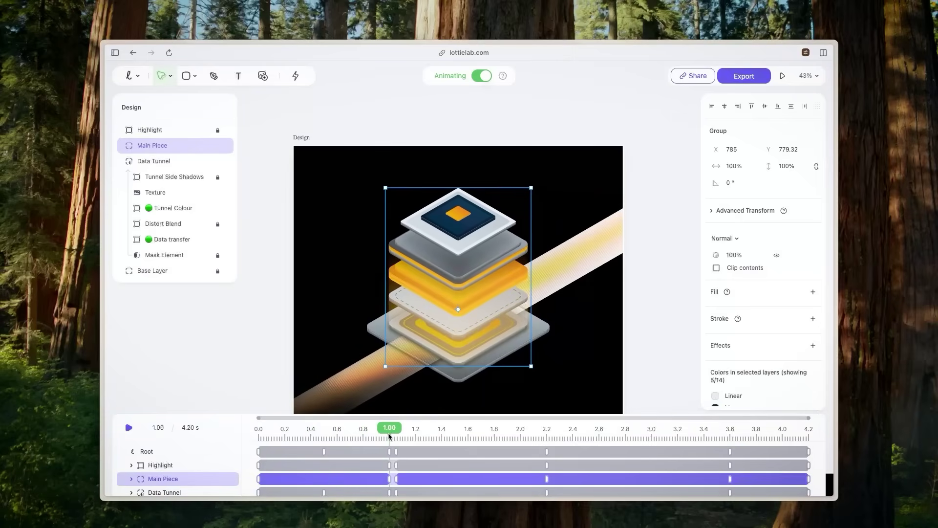
{"action": "left_click", "coordinate": [295, 75]}
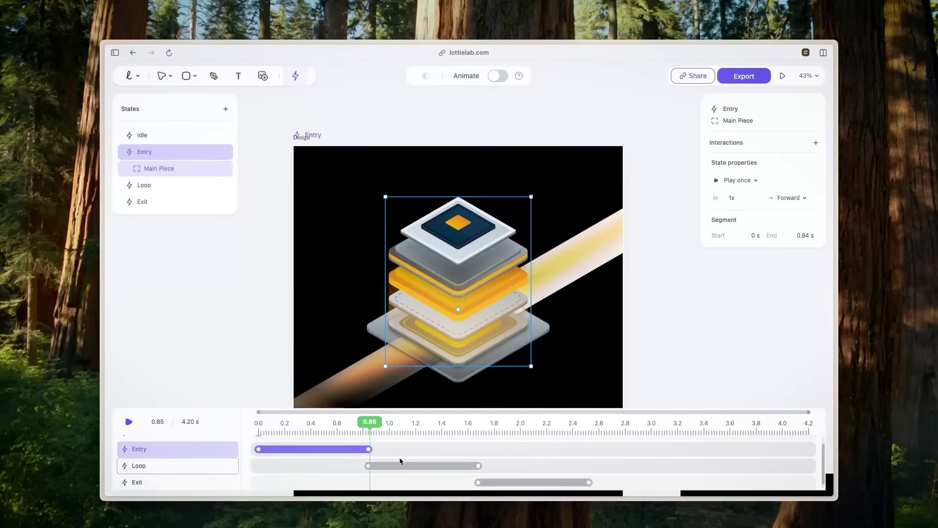
{"action": "left_click_drag", "start_coordinate": [369, 449], "coordinate": [390, 448]}
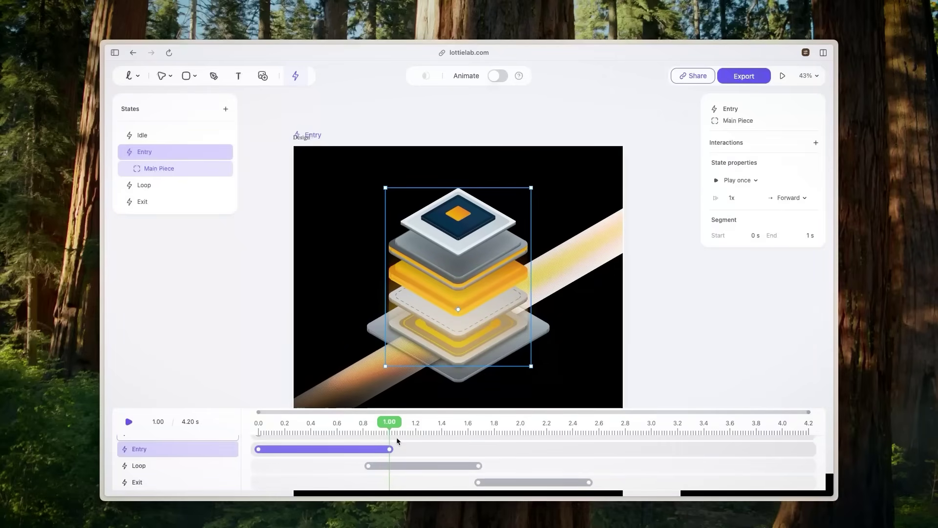
{"action": "key", "text": "space"}
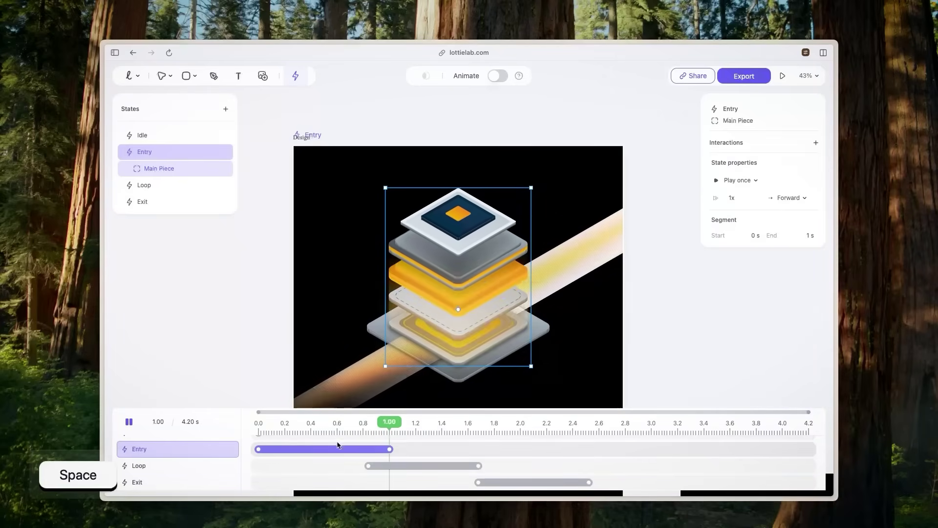
Move the Loop state's segment to start at 1.07 s and extend its end to 3.59 s, checking the animation keyframes for the end point.
{"action": "left_click", "coordinate": [397, 465]}
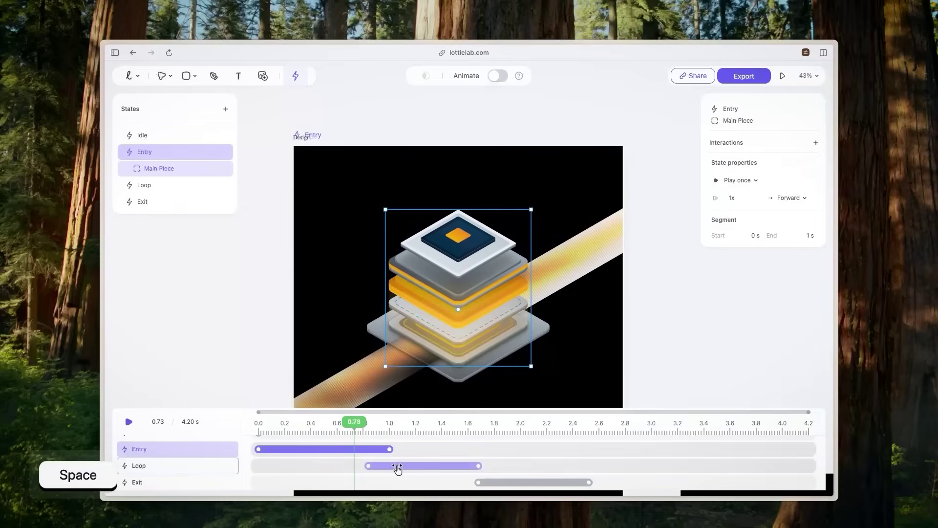
{"action": "left_click_drag", "start_coordinate": [397, 468], "coordinate": [424, 458]}
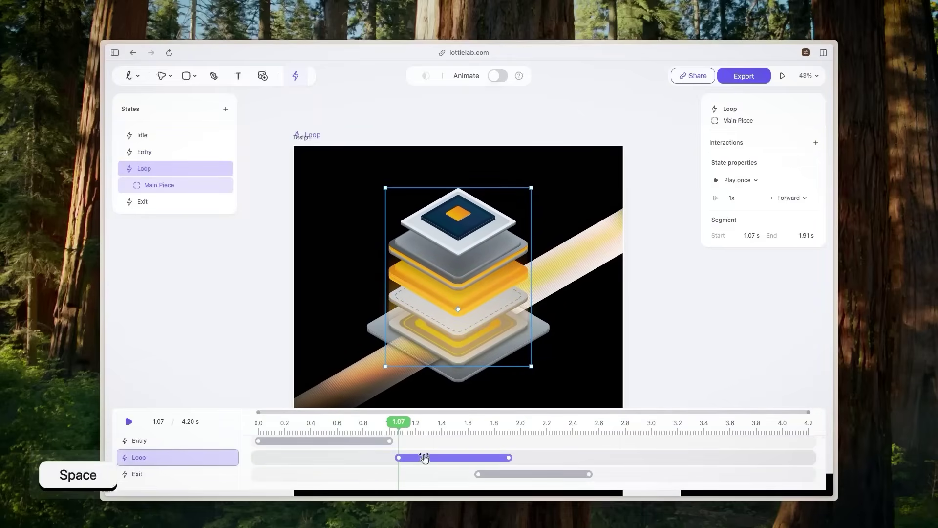
{"action": "key", "text": "a"}
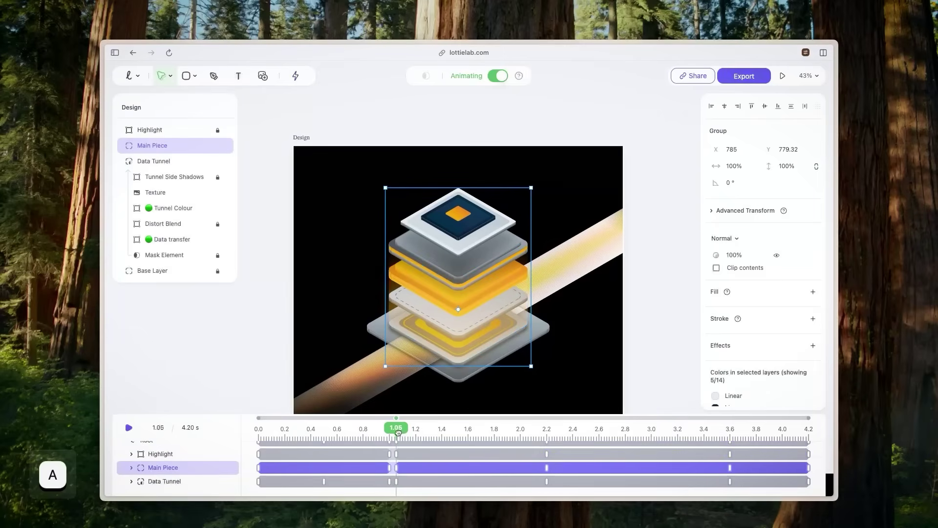
{"action": "left_click_drag", "start_coordinate": [401, 431], "coordinate": [699, 429]}
{"action": "left_click", "coordinate": [296, 77]}
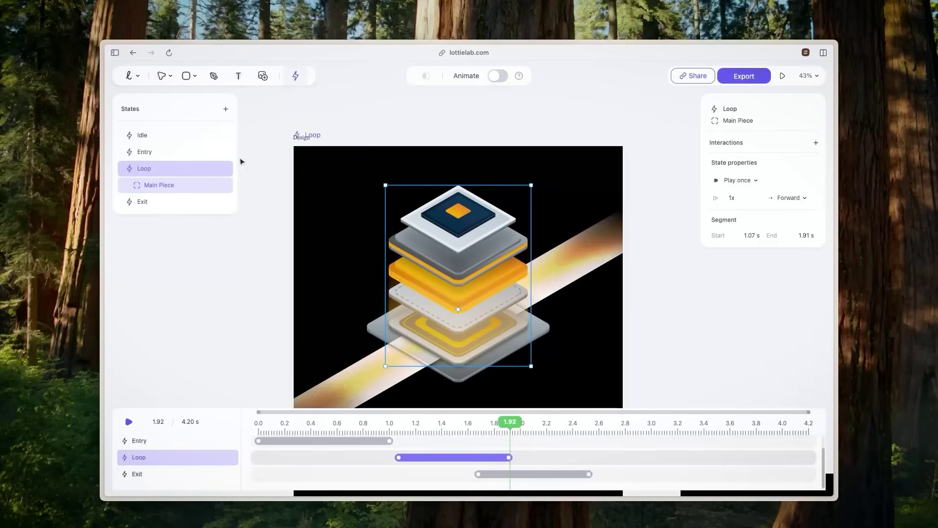
{"action": "left_click_drag", "start_coordinate": [510, 458], "coordinate": [729, 457]}
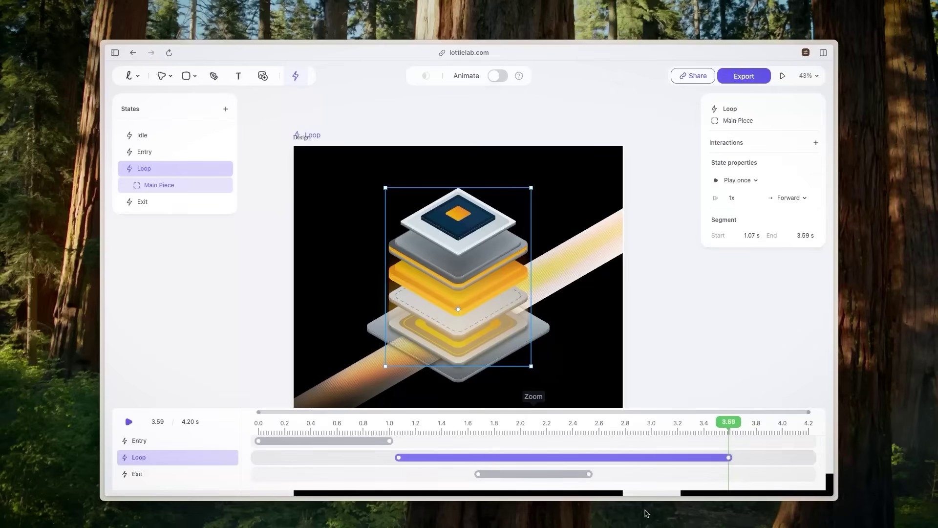
Set the Loop segment's start to exactly 1.05 s and play the state.
{"action": "left_click", "coordinate": [153, 169]}
{"action": "left_click", "coordinate": [752, 147]}
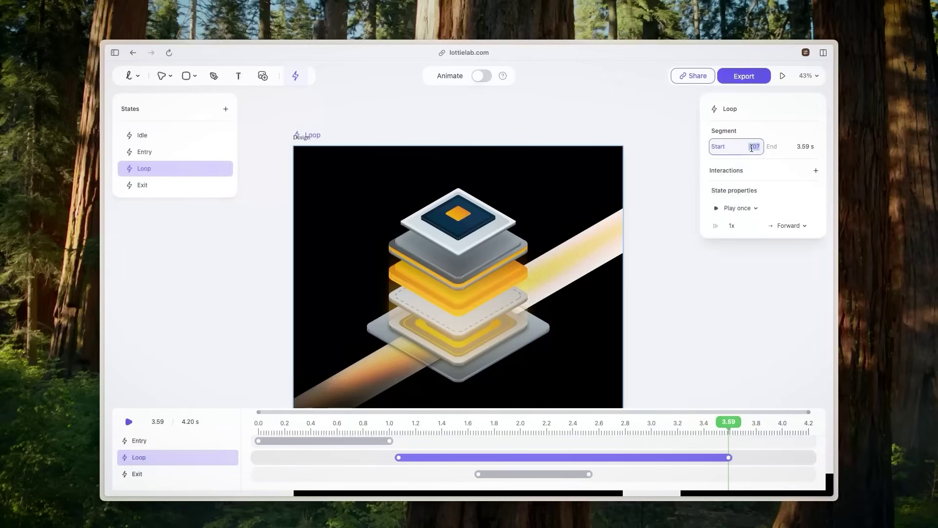
{"action": "key", "text": "Right"}
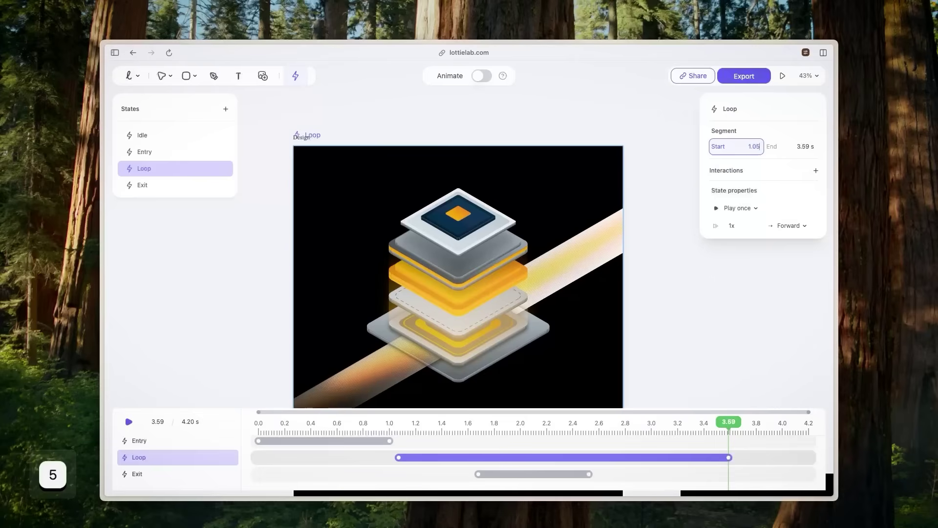
{"action": "key", "text": "Return"}
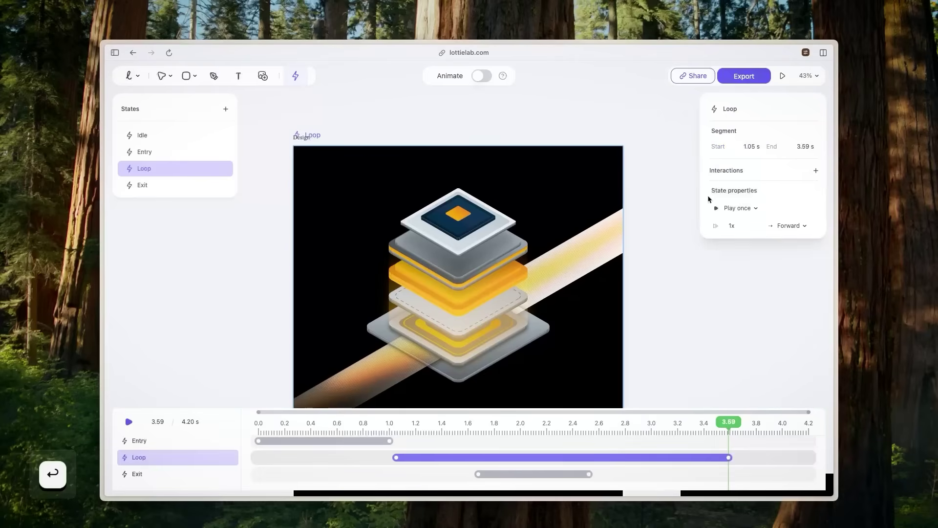
{"action": "key", "text": "space"}
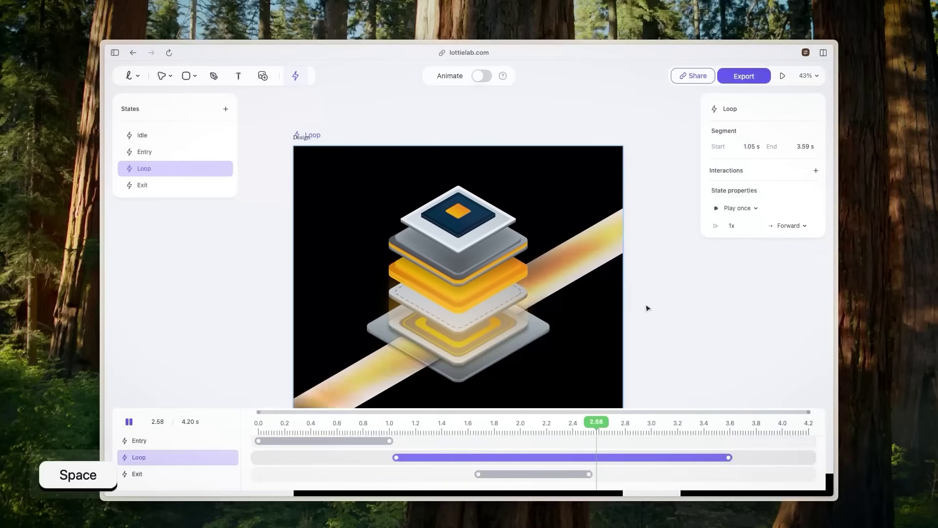
Set the Loop state's playback to Loop infinitely and preview the repeating segment.
{"action": "left_click", "coordinate": [741, 210]}
{"action": "left_click", "coordinate": [757, 246]}
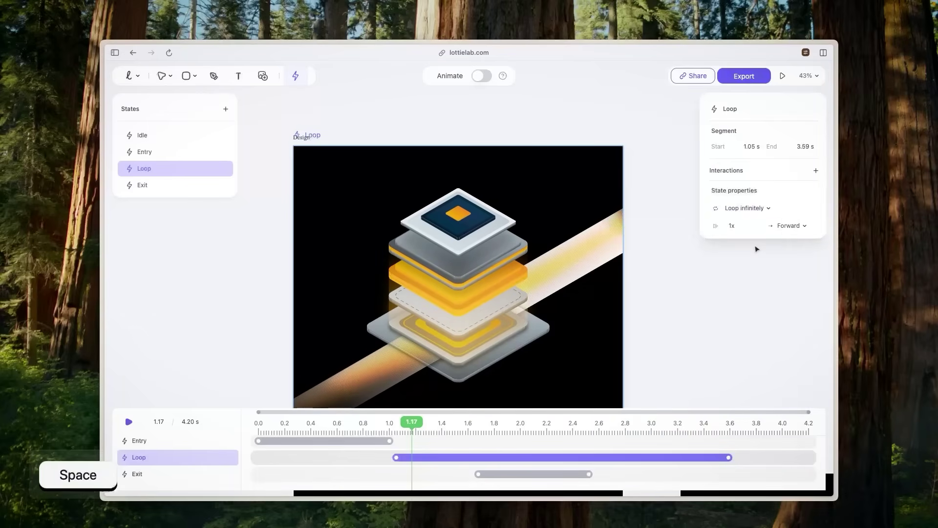
{"action": "left_click", "coordinate": [747, 208]}
{"action": "left_click", "coordinate": [745, 298]}
{"action": "left_click", "coordinate": [129, 421]}
{"action": "scroll", "coordinate": [484, 260], "scroll_direction": "down", "scroll_amount": 1}
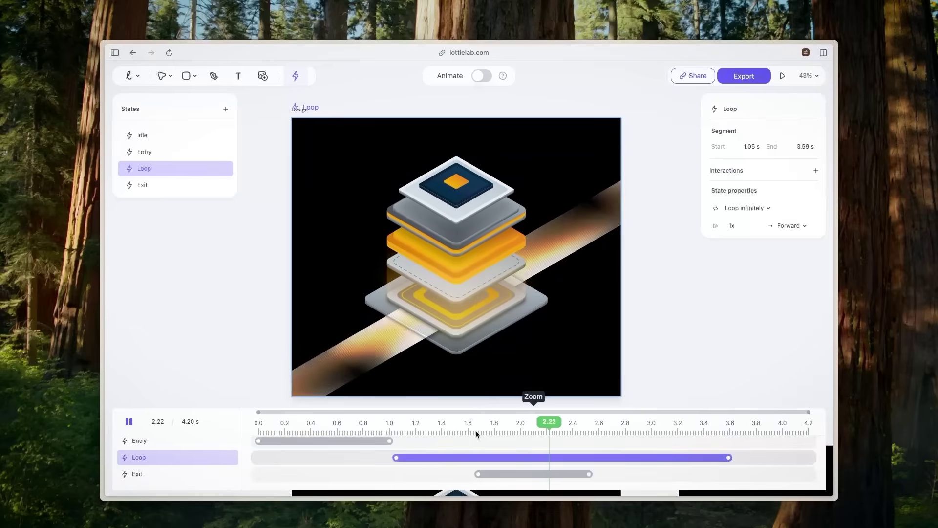
{"action": "key", "text": "space"}
At 1.05 s, shift the first white stop of Data transfer's linear fill slightly outward along the gradient, comparing it with the 3.6 s keyframe.
{"action": "left_click", "coordinate": [407, 429]}
{"action": "mouse_move", "coordinate": [407, 429]}
{"action": "left_mouse_down"}
{"action": "mouse_move", "coordinate": [394, 430]}
{"action": "mouse_move", "coordinate": [728, 425]}
{"action": "mouse_move", "coordinate": [392, 430]}
{"action": "left_mouse_up"}
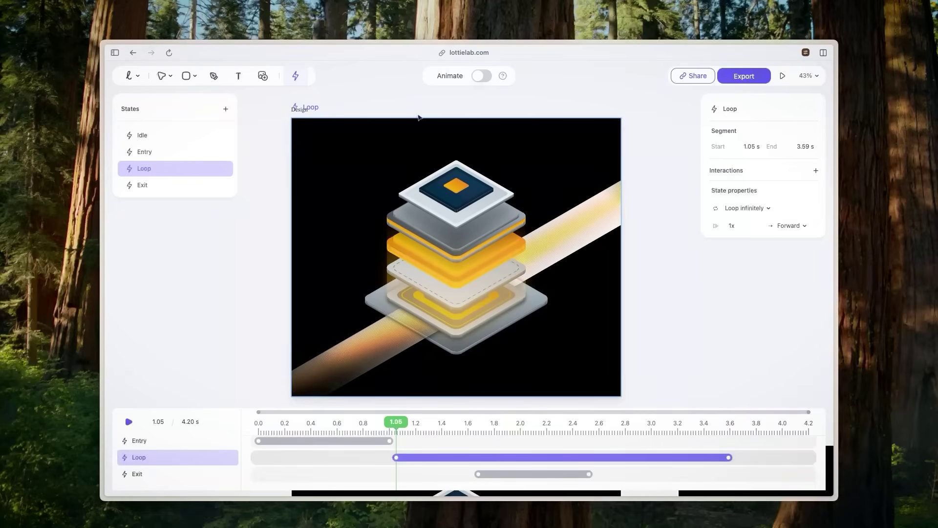
{"action": "left_click", "coordinate": [482, 76]}
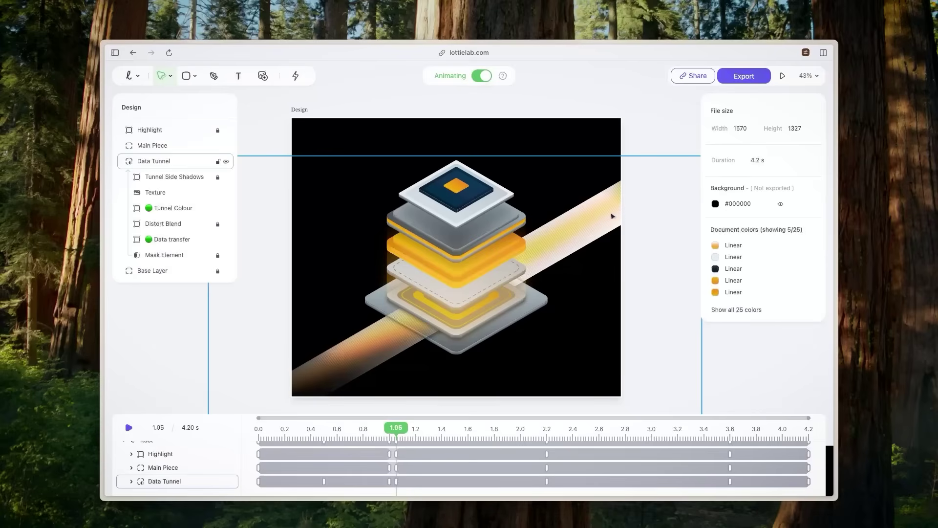
{"action": "left_click", "coordinate": [177, 239], "text": "super"}
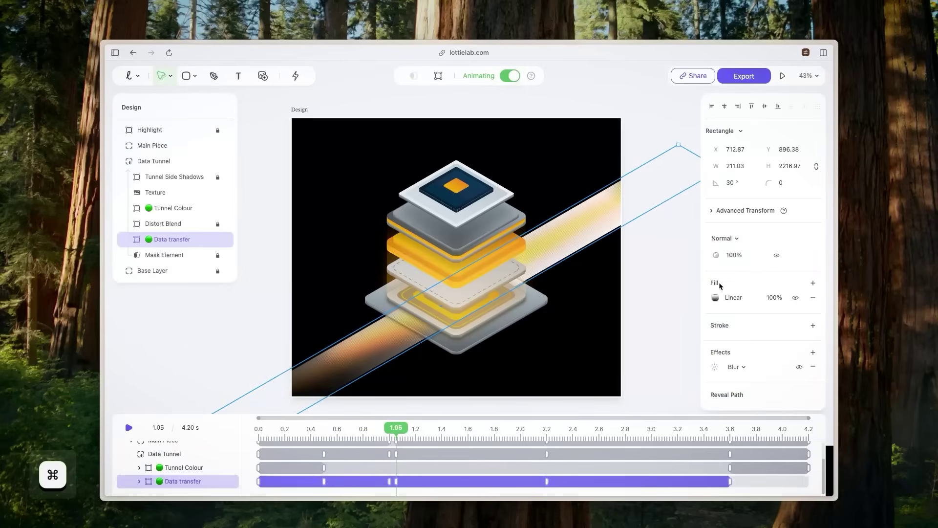
{"action": "left_click", "coordinate": [717, 297]}
{"action": "scroll", "coordinate": [458, 200], "scroll_direction": "up", "scroll_amount": 5}
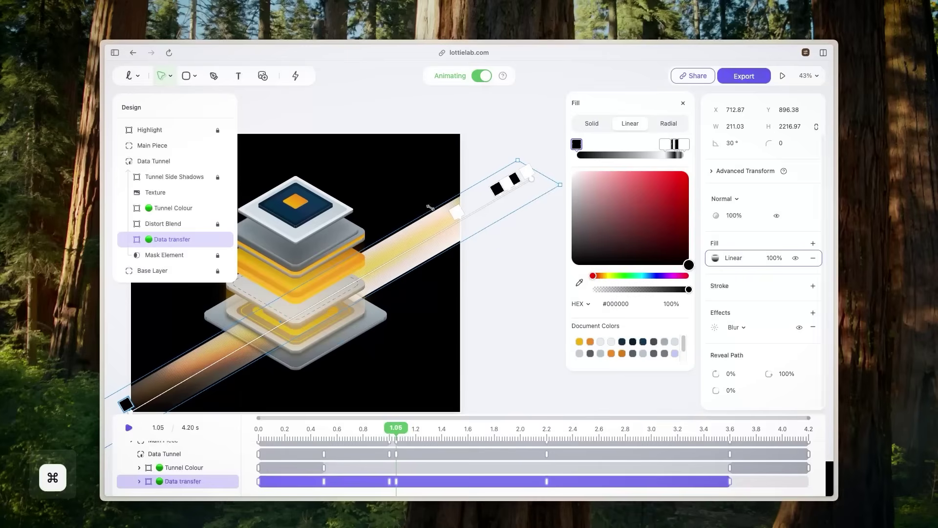
{"action": "left_click", "coordinate": [456, 233]}
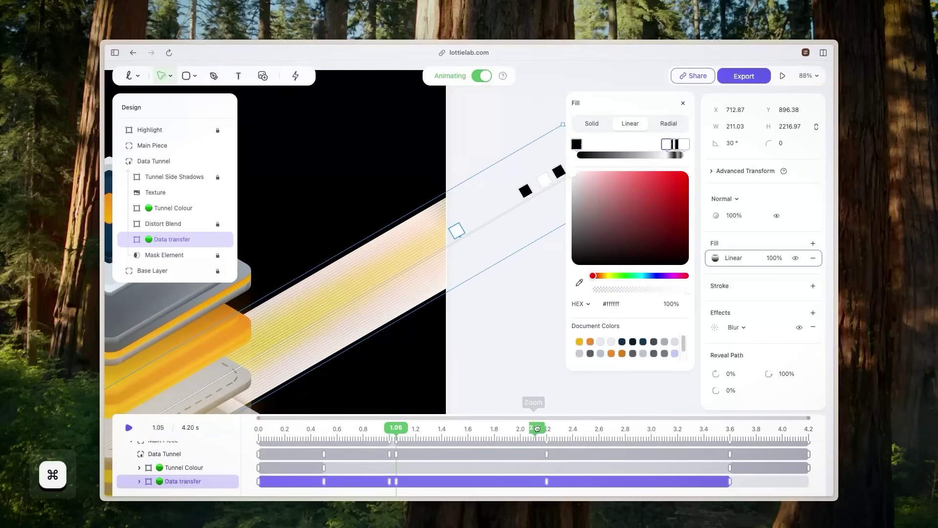
{"action": "left_click_drag", "start_coordinate": [536, 428], "coordinate": [730, 428]}
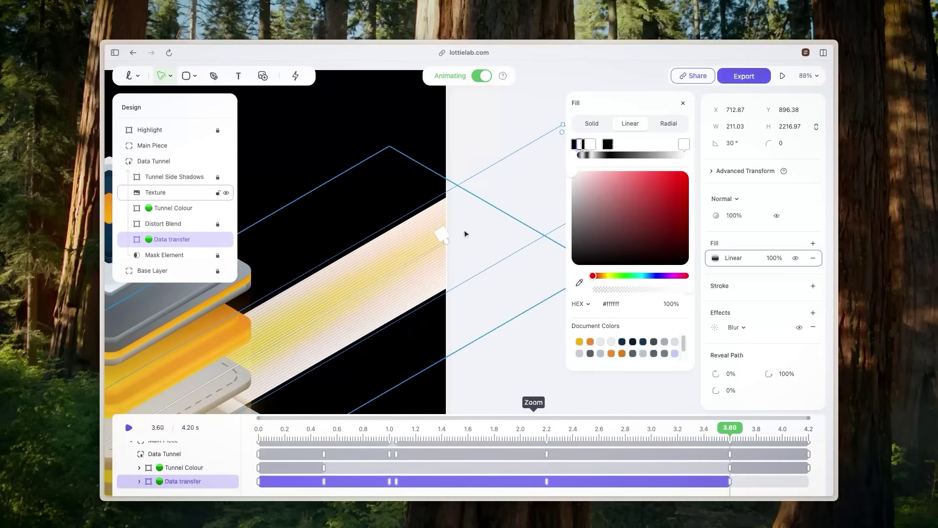
{"action": "left_click_drag", "start_coordinate": [389, 429], "coordinate": [396, 429]}
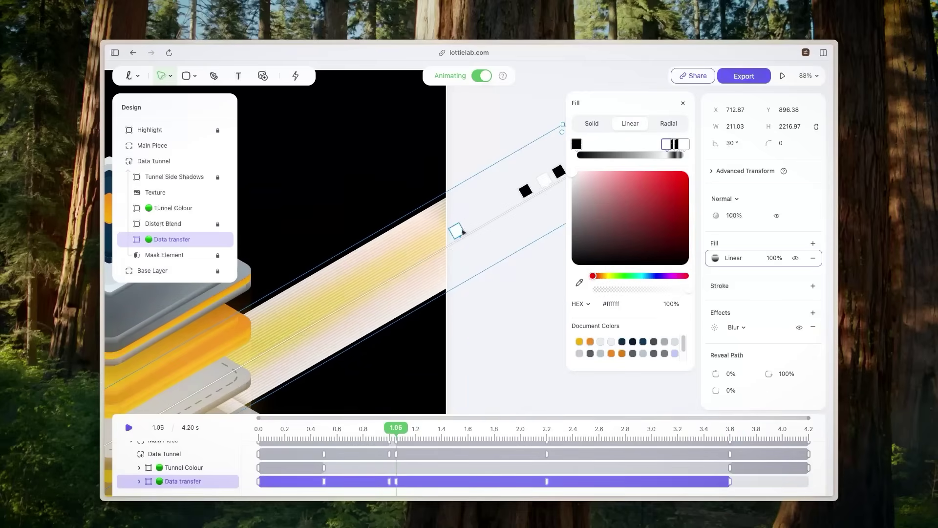
{"action": "left_click_drag", "start_coordinate": [463, 231], "coordinate": [463, 224]}
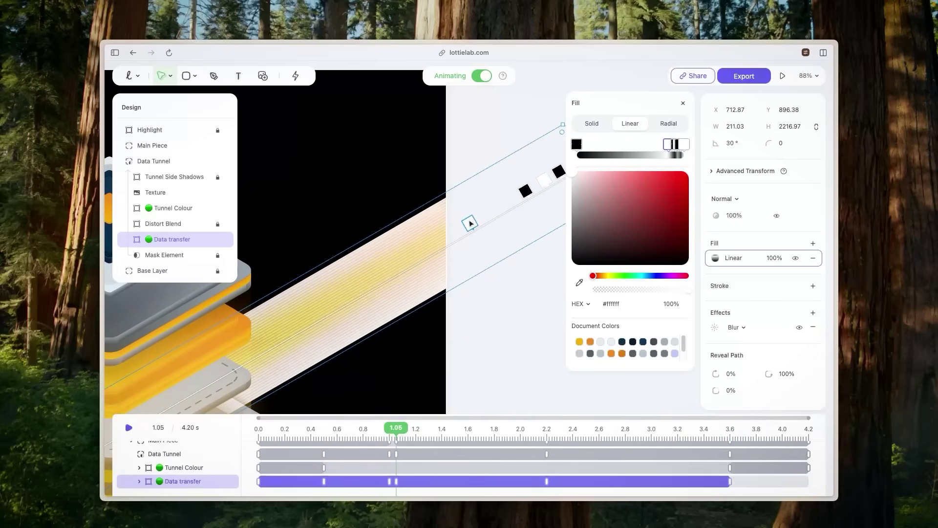
{"action": "scroll", "coordinate": [498, 293], "scroll_direction": "down", "scroll_amount": 5}
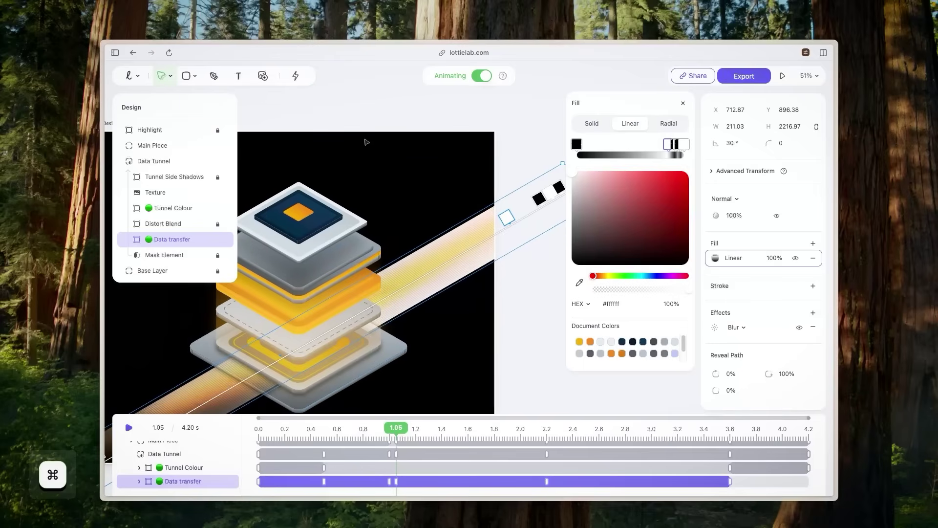
Move the Exit state's segment to run from 3.6 s to 4.2 s and play it.
{"action": "left_click", "coordinate": [294, 78]}
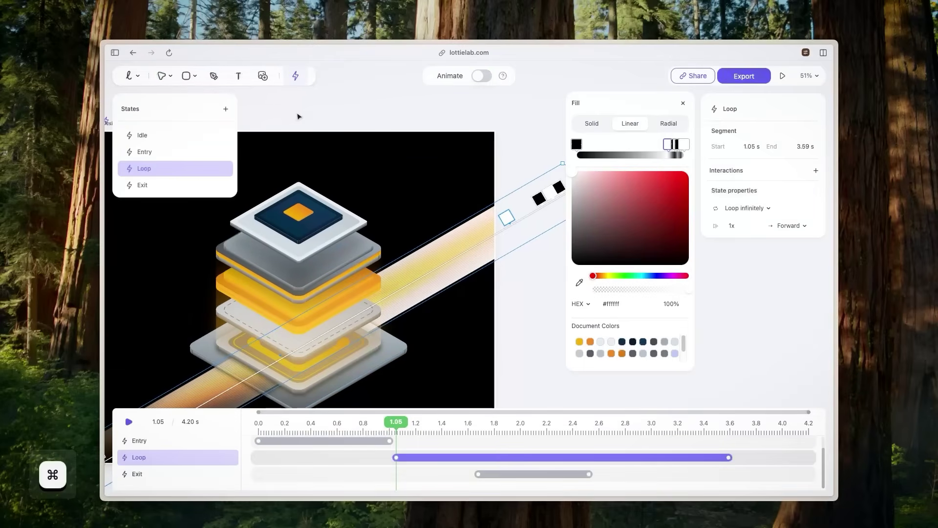
{"action": "left_click", "coordinate": [544, 477]}
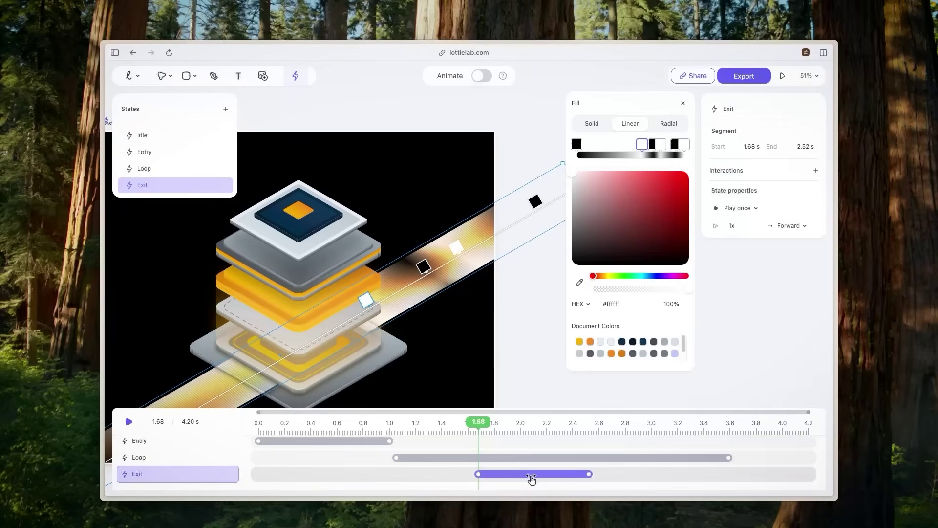
{"action": "left_click_drag", "start_coordinate": [527, 477], "coordinate": [732, 470]}
{"action": "key", "text": "space"}
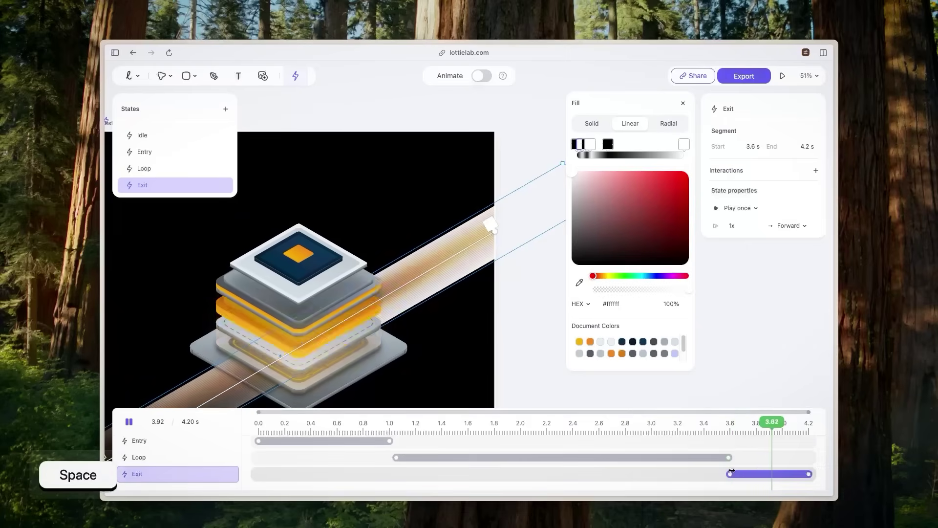
Close the fill editor and preview the Exit and Loop states with the whole artwork in view.
{"action": "left_click", "coordinate": [683, 103]}
{"action": "scroll", "coordinate": [505, 280], "scroll_direction": "down", "scroll_amount": 3}
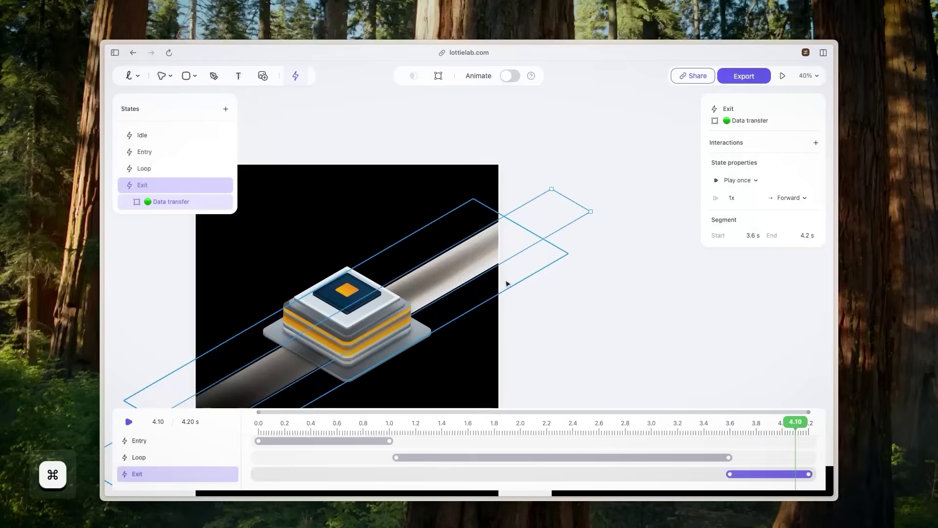
{"action": "scroll", "coordinate": [639, 280], "scroll_direction": "left", "scroll_amount": 3}
{"action": "key", "text": "space"}
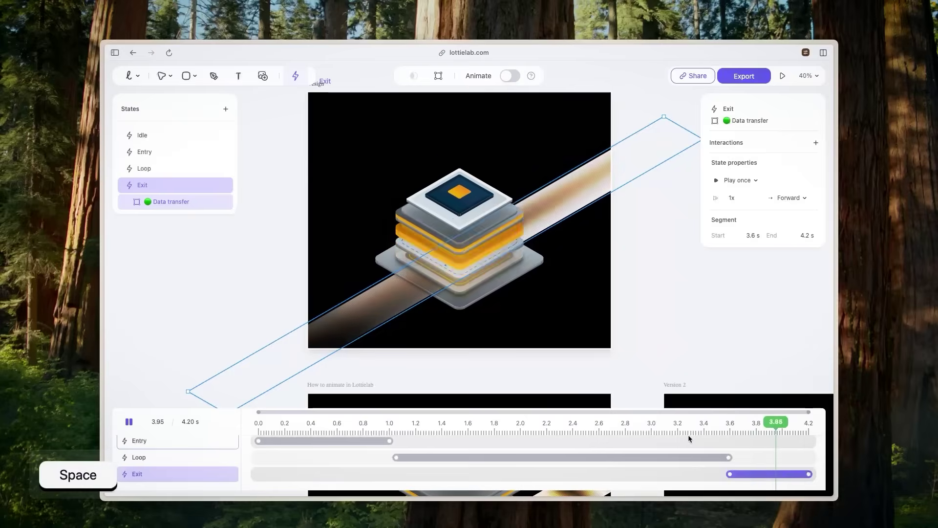
{"action": "left_click", "coordinate": [639, 458]}
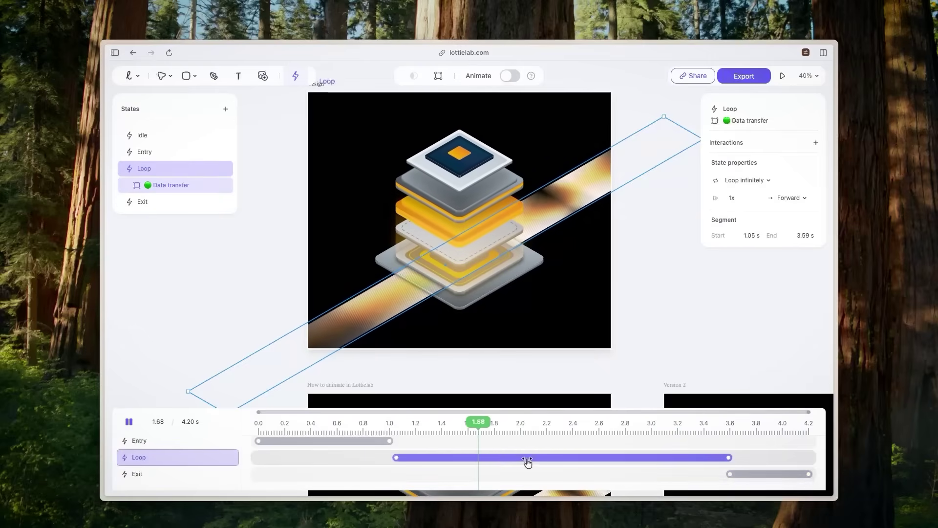
{"action": "scroll", "coordinate": [366, 462], "scroll_direction": "up", "scroll_amount": 2}
Add a While hovered interaction on the Highlight layer that takes the Idle state to Entry.
{"action": "left_click", "coordinate": [201, 449]}
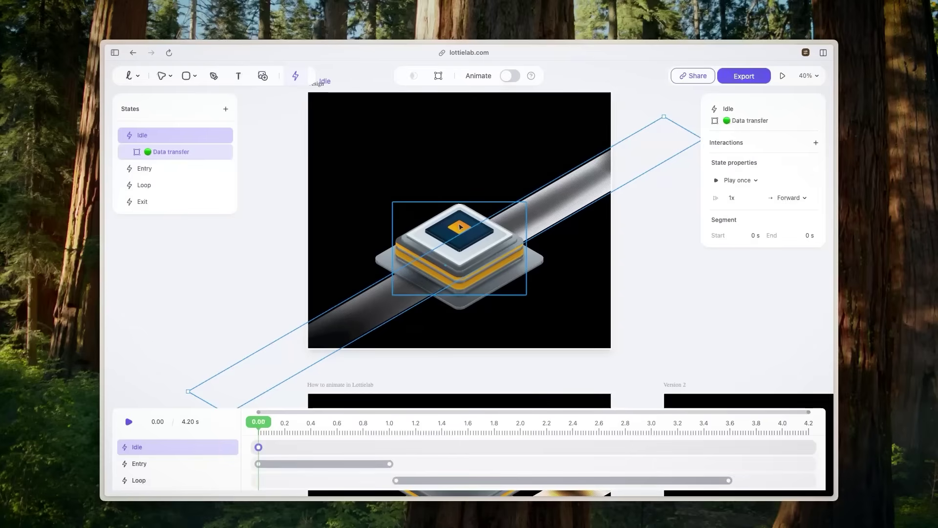
{"action": "scroll", "coordinate": [459, 234], "scroll_direction": "up", "scroll_amount": 2}
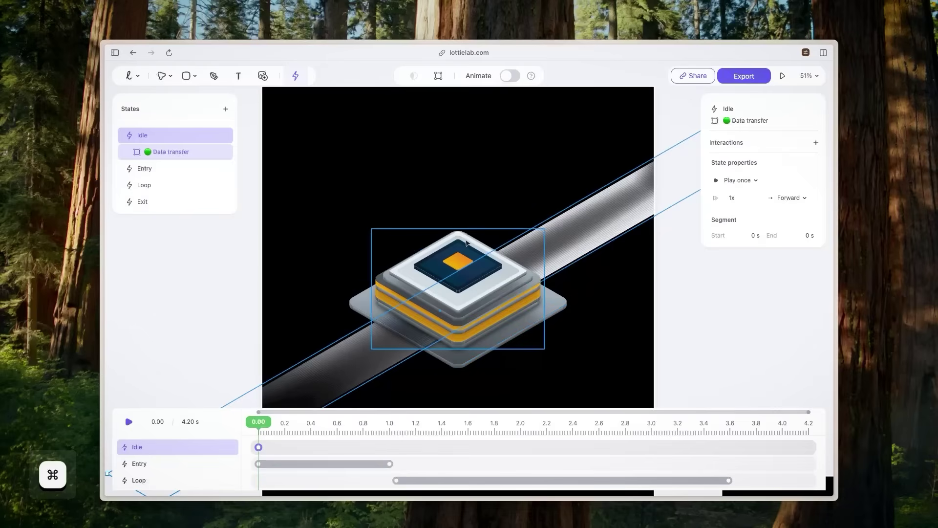
{"action": "left_click", "coordinate": [438, 170]}
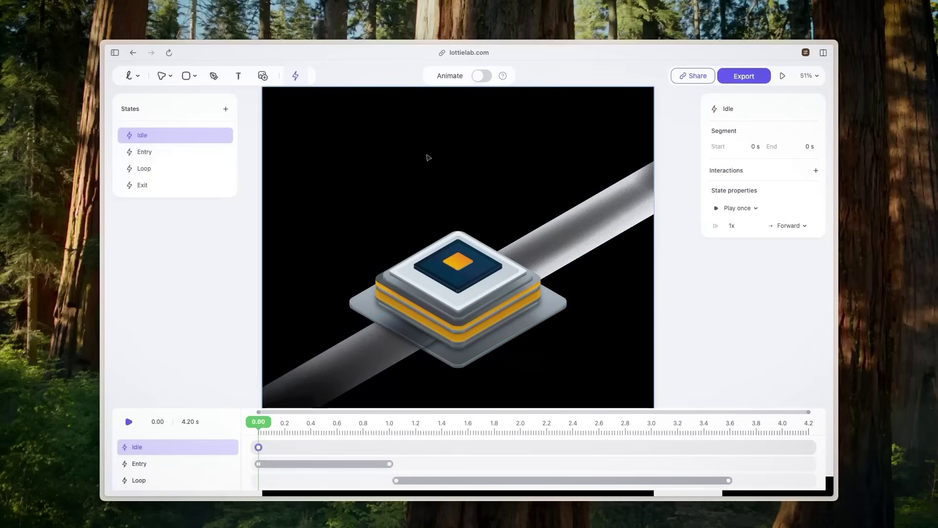
{"action": "left_click", "coordinate": [161, 75]}
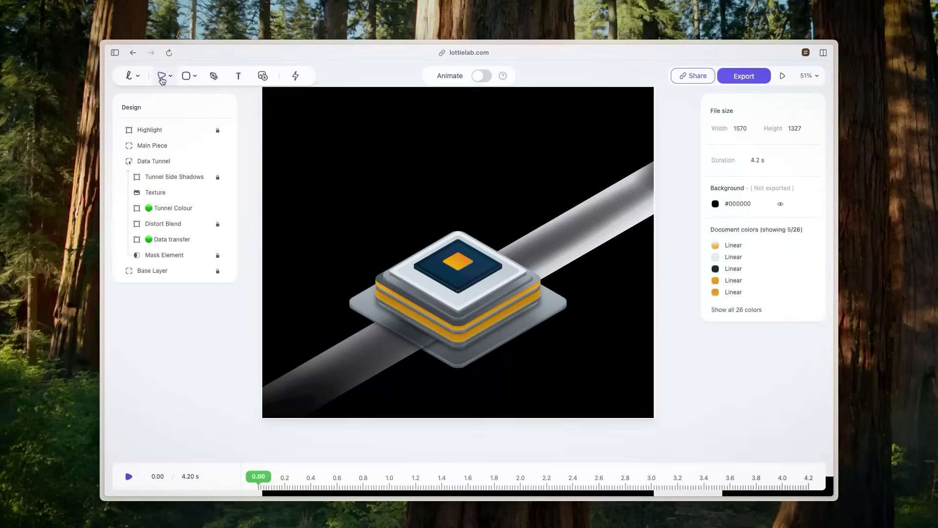
{"action": "left_click", "coordinate": [174, 129]}
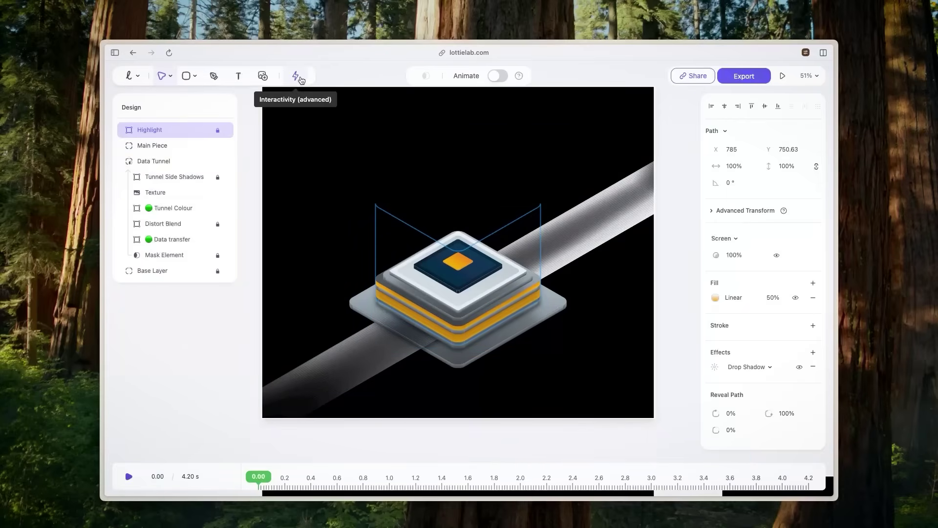
{"action": "left_click", "coordinate": [296, 77]}
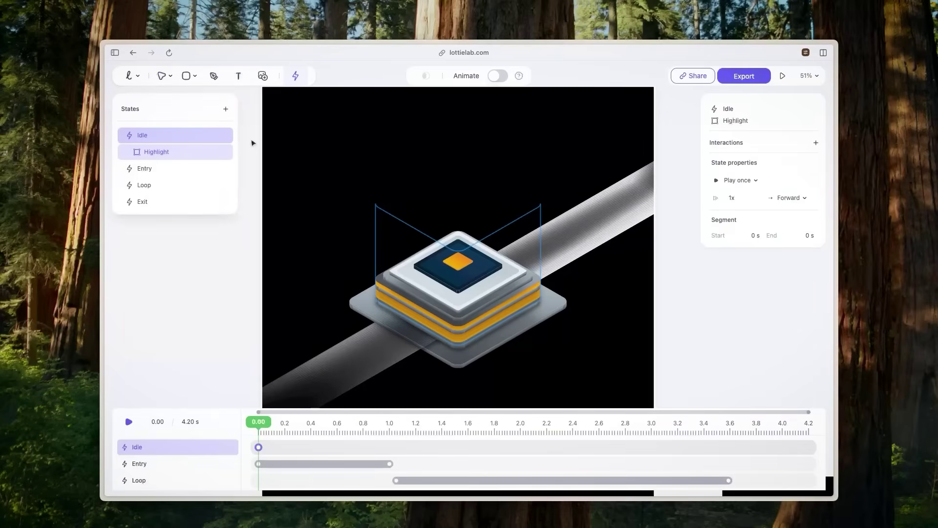
{"action": "left_click", "coordinate": [816, 143]}
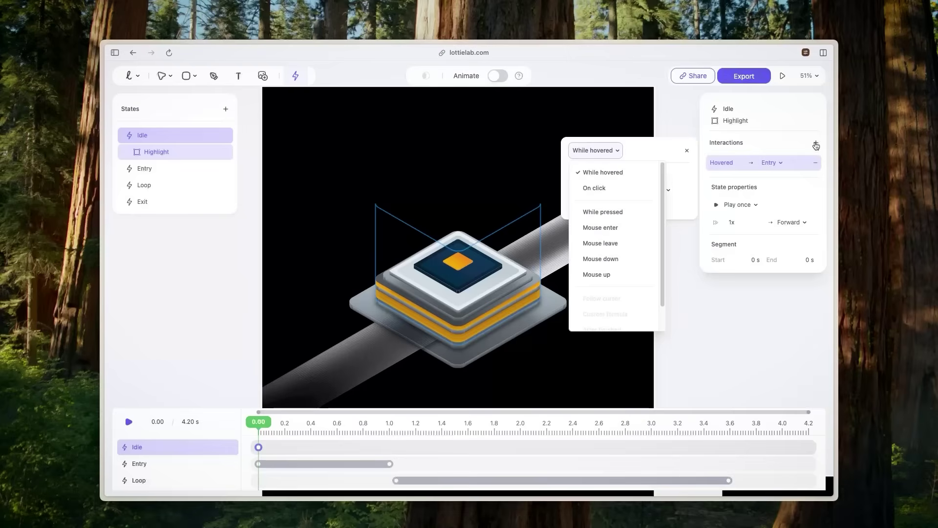
{"action": "left_click", "coordinate": [646, 156]}
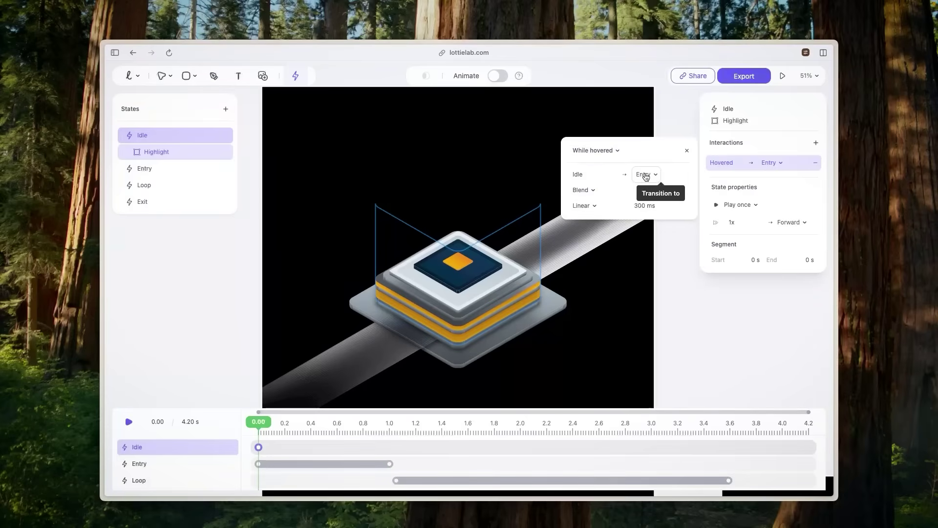
Set the Idle-to-Entry transition to Natural easing with a duration of 150 ms.
{"action": "left_click", "coordinate": [592, 206]}
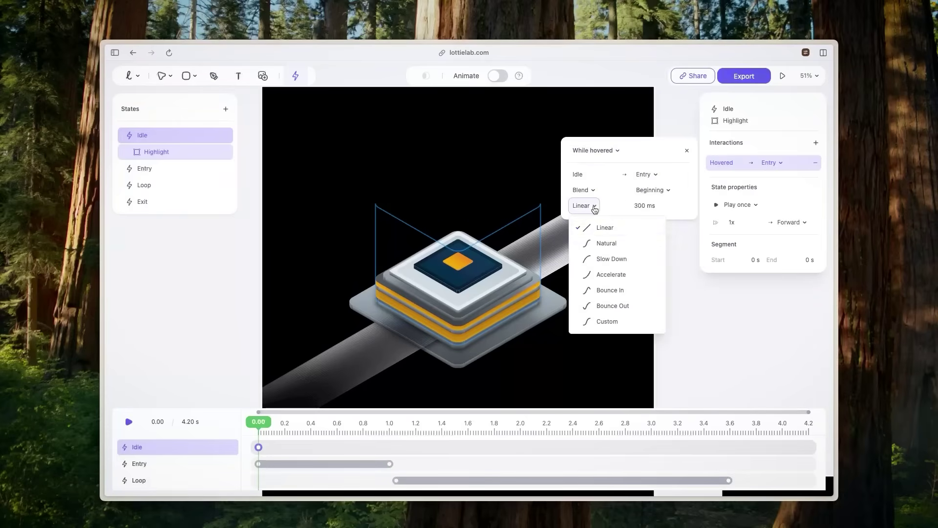
{"action": "left_click", "coordinate": [615, 243]}
{"action": "left_click", "coordinate": [670, 206]}
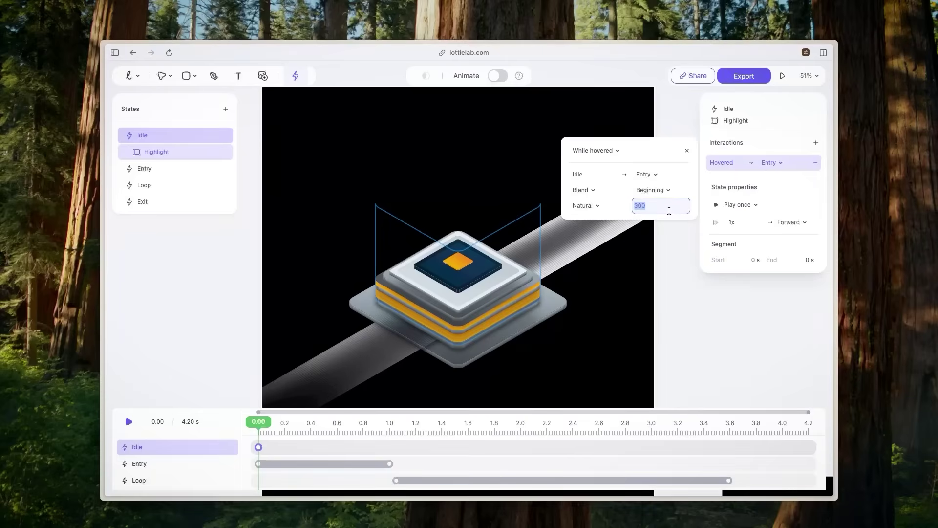
{"action": "type", "text": "150"}
{"action": "key", "text": "Return"}
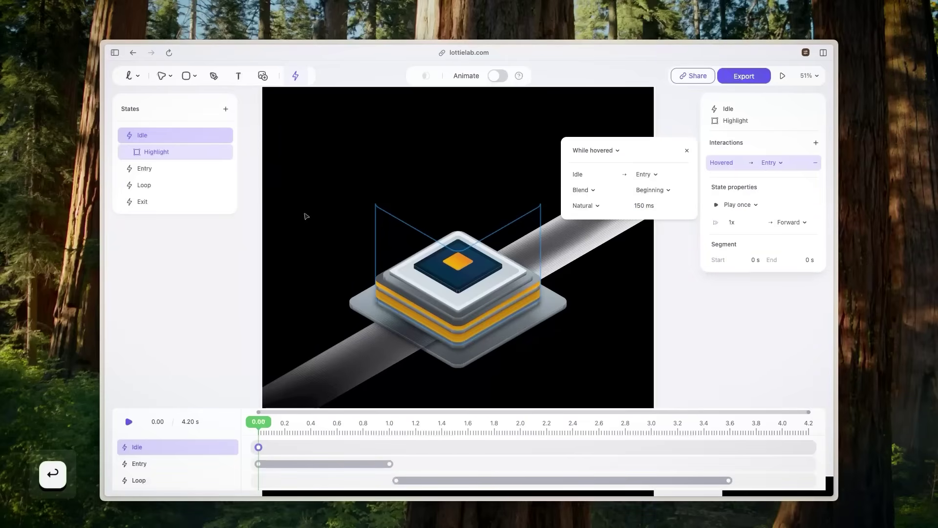
Add an After finished interaction on the Entry state that switches to Loop with an Instant transition, and preview the hover behaviour.
{"action": "left_click", "coordinate": [186, 175]}
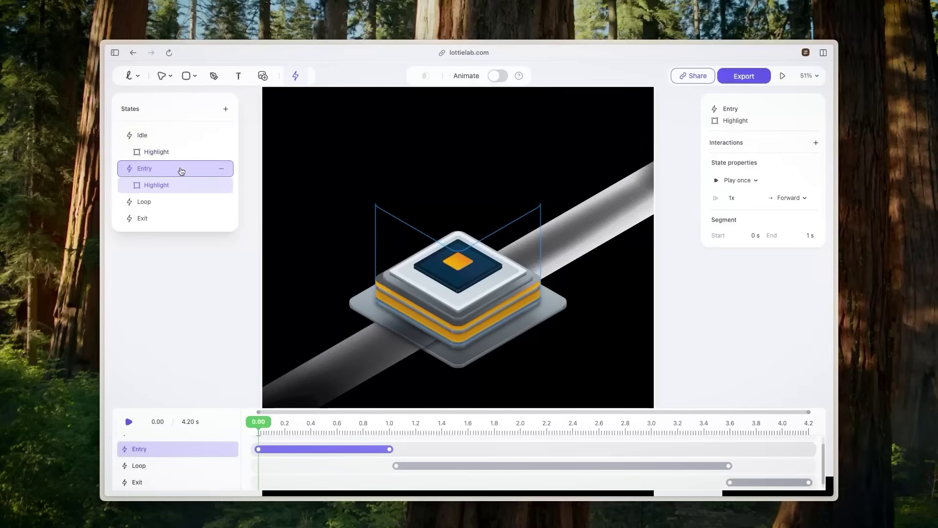
{"action": "left_click", "coordinate": [180, 170]}
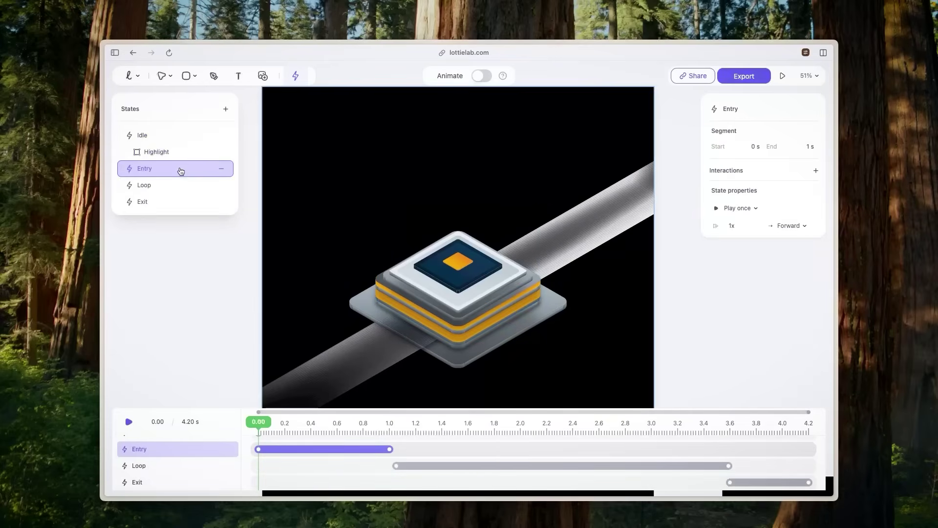
{"action": "left_click", "coordinate": [817, 172]}
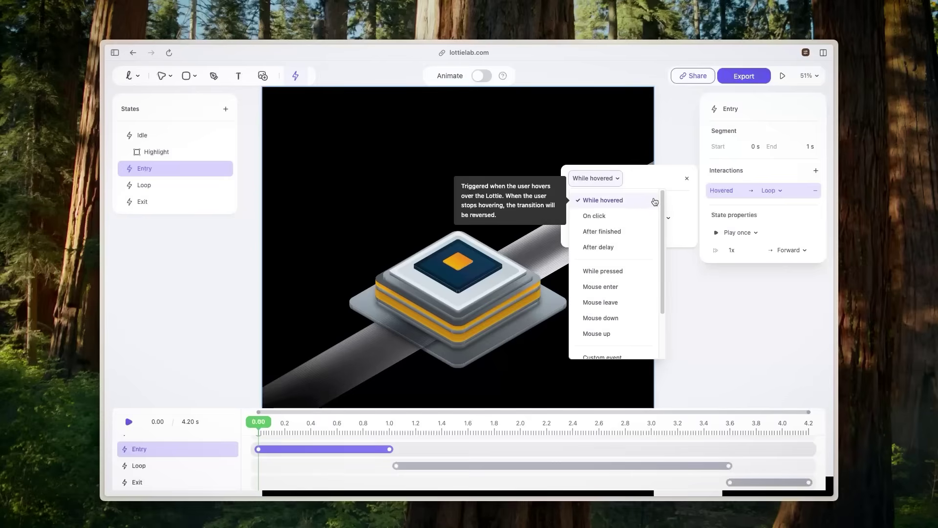
{"action": "left_click", "coordinate": [626, 232]}
{"action": "left_click", "coordinate": [590, 218]}
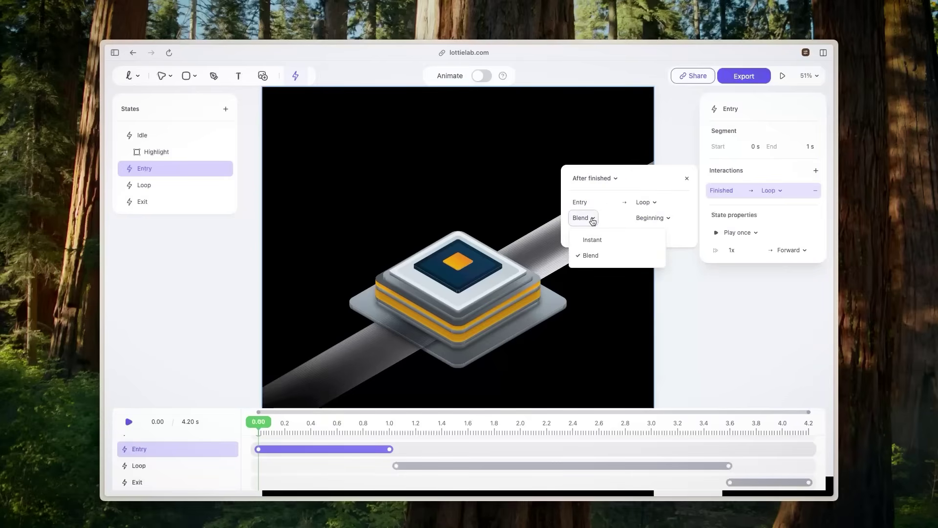
{"action": "left_click", "coordinate": [592, 239]}
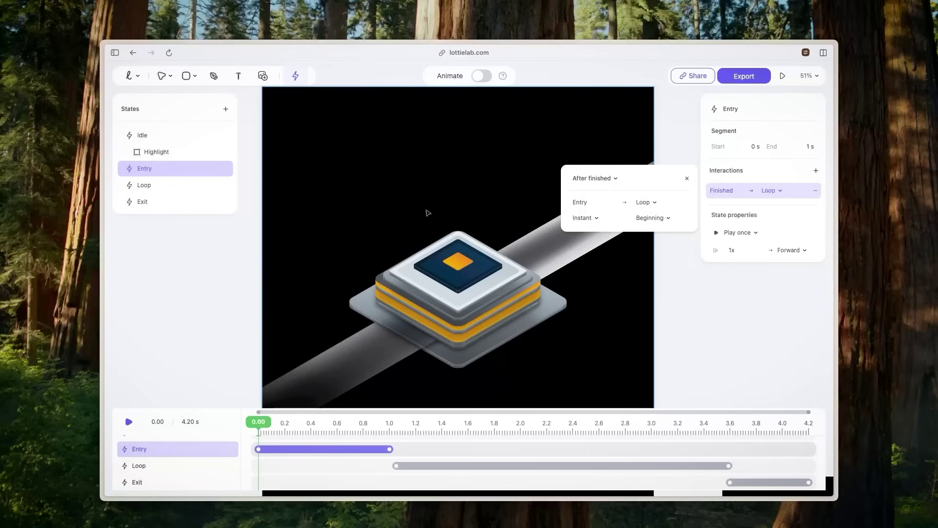
{"action": "left_click", "coordinate": [783, 76]}
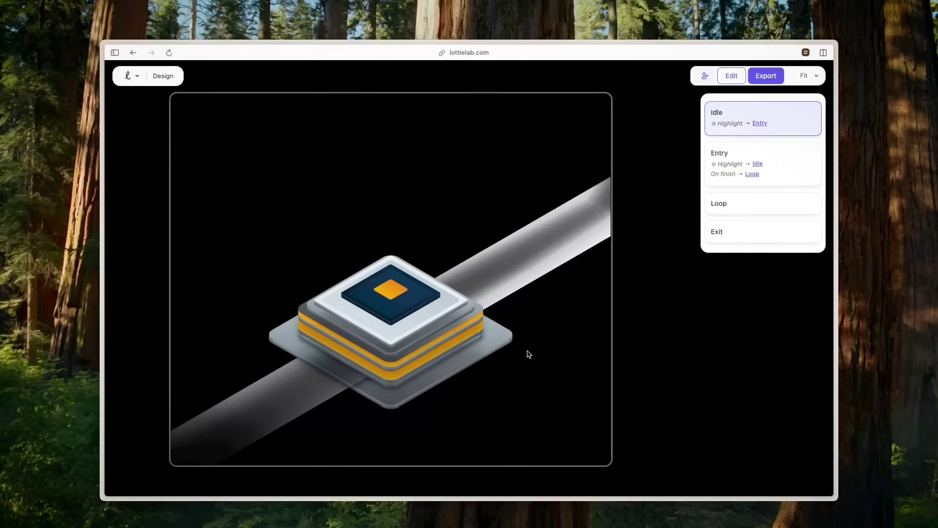
{"action": "mouse_move", "coordinate": [447, 347]}
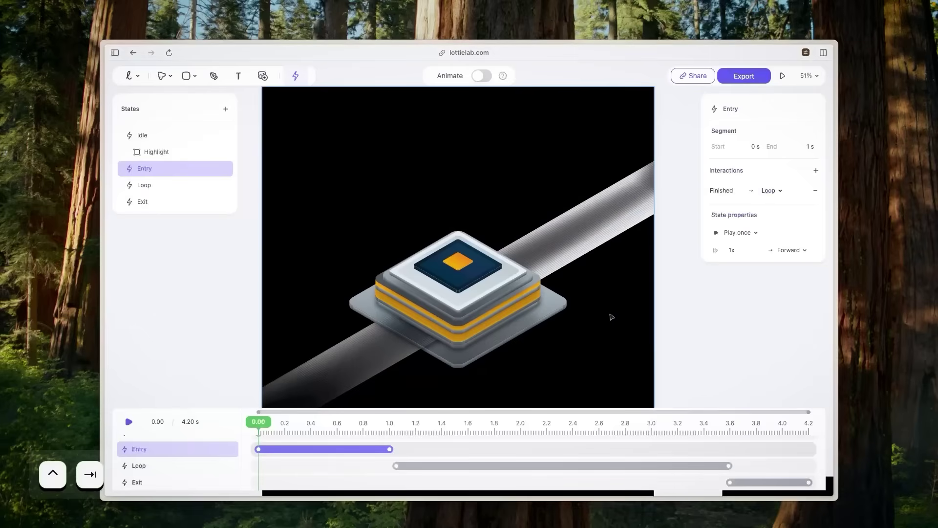
For the Highlight layer in the Loop state, add a Mouse leave interaction to Exit with Natural easing over 150 ms.
{"action": "left_click", "coordinate": [183, 151]}
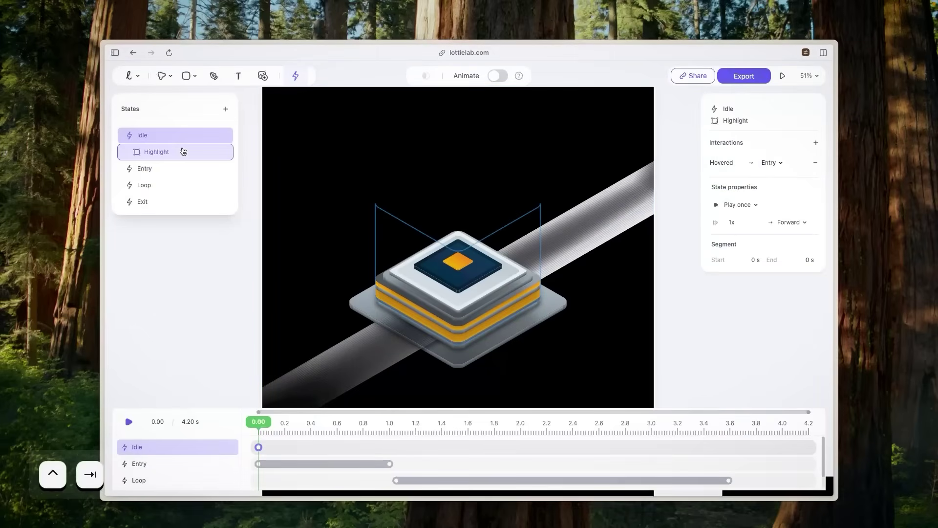
{"action": "left_click", "coordinate": [184, 191]}
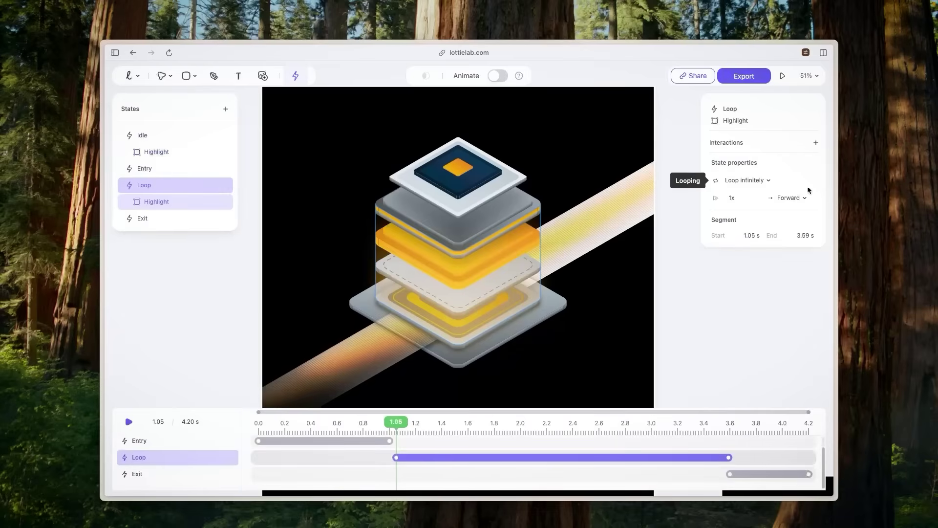
{"action": "left_click", "coordinate": [815, 143]}
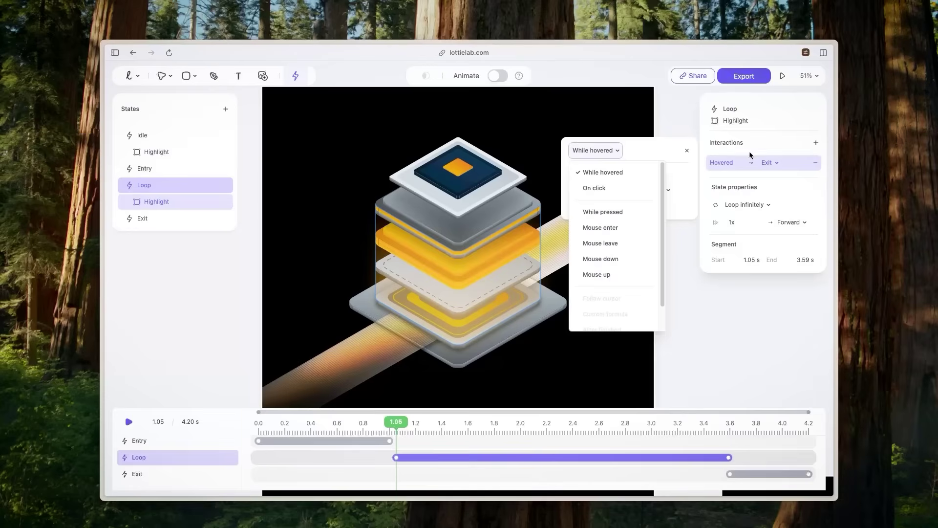
{"action": "left_click", "coordinate": [630, 245]}
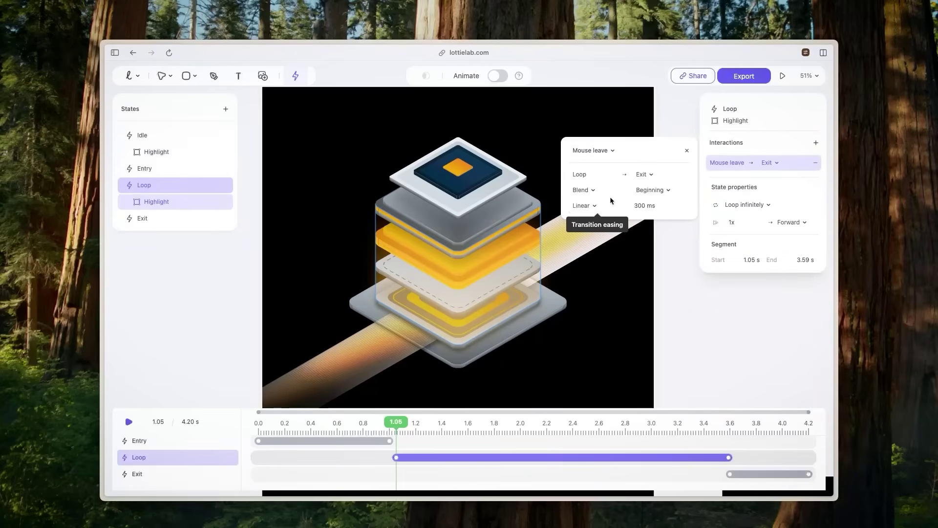
{"action": "left_click", "coordinate": [595, 205]}
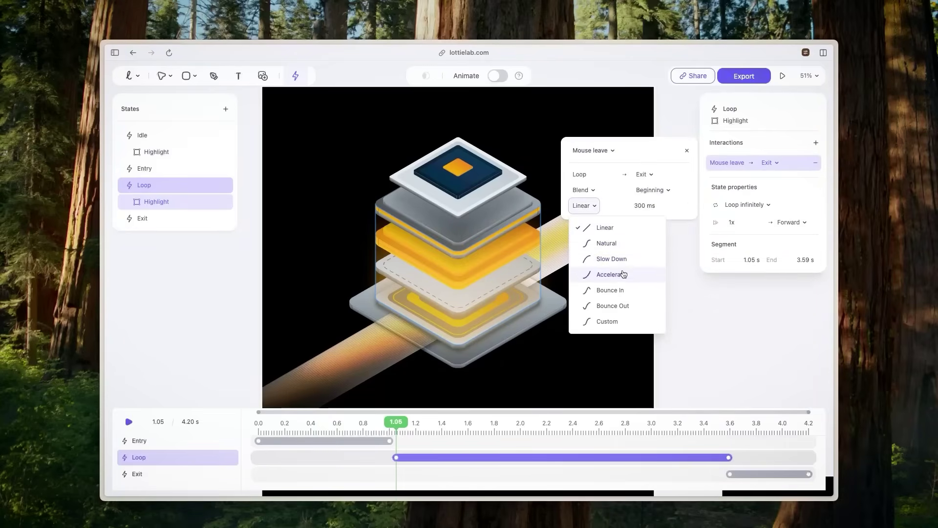
{"action": "left_click", "coordinate": [612, 243]}
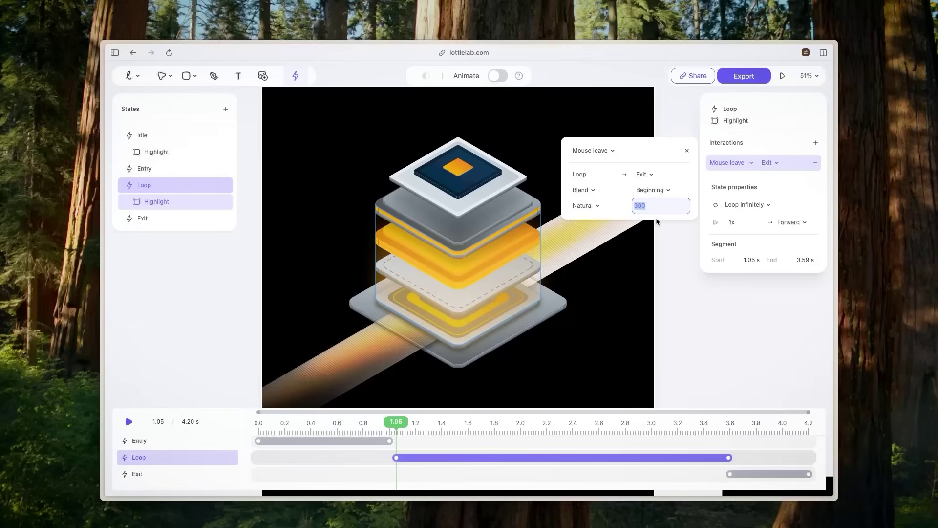
{"action": "type", "text": "150 ms"}
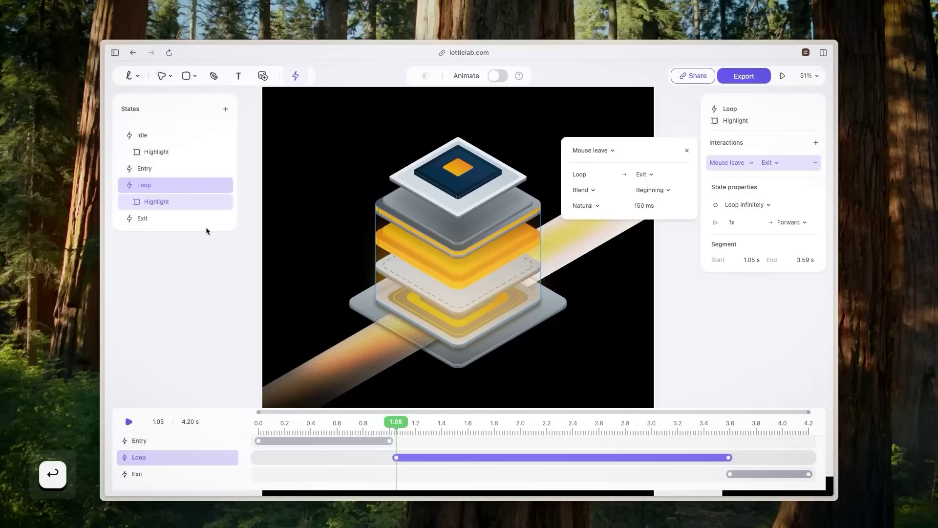
Add an After finished interaction on the Exit state that returns to Idle with an Instant transition.
{"action": "left_click", "coordinate": [185, 223]}
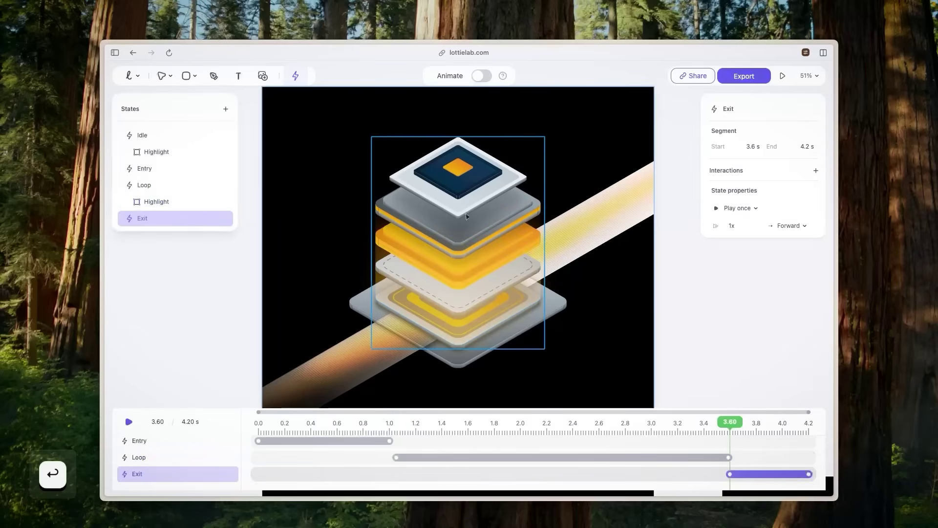
{"action": "left_click", "coordinate": [816, 171]}
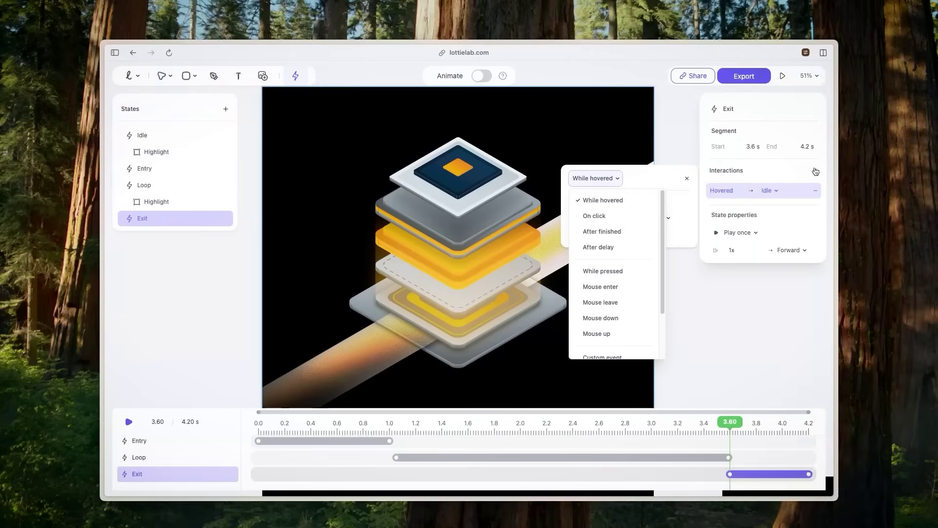
{"action": "left_click", "coordinate": [617, 232]}
{"action": "left_click", "coordinate": [592, 218]}
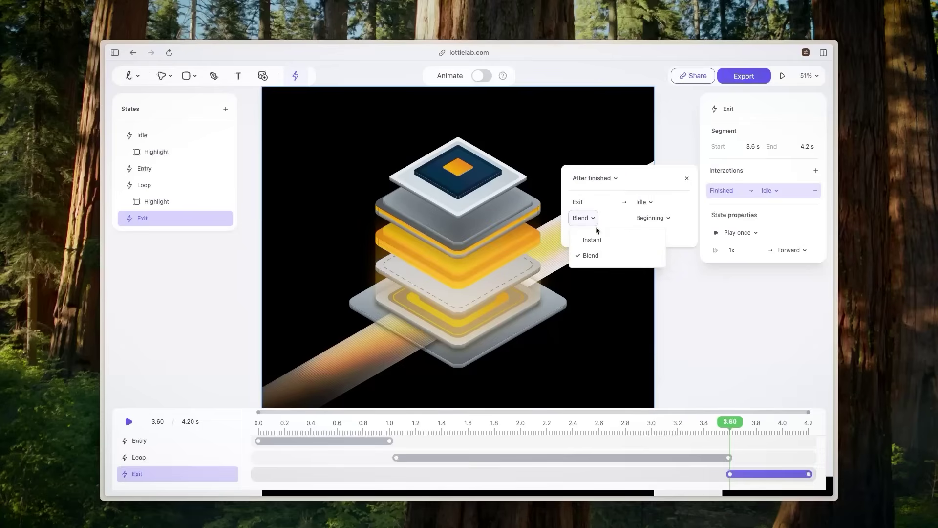
{"action": "left_click", "coordinate": [602, 236]}
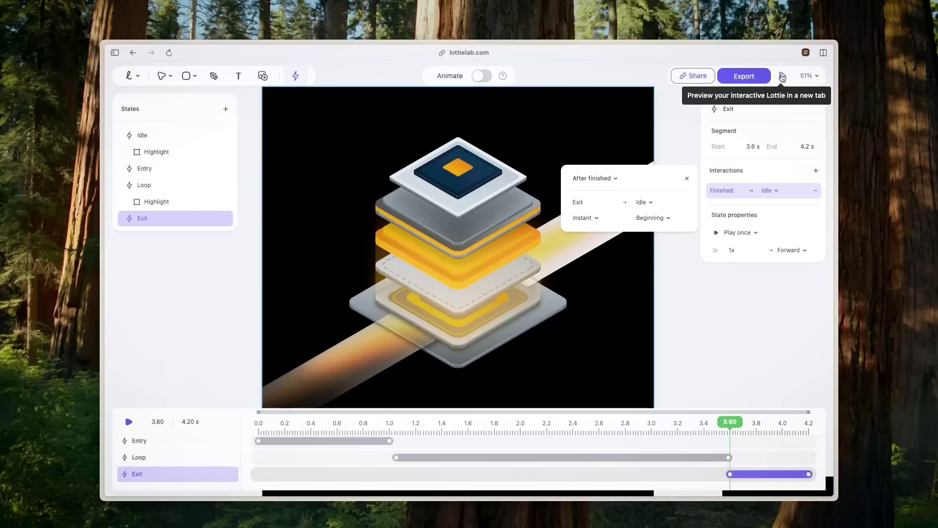
{"action": "left_click", "coordinate": [687, 178]}
Preview the interactive Lottie, reload it to pick up the Exit interaction, and test the hover sequence on the chip.
{"action": "left_click", "coordinate": [782, 76]}
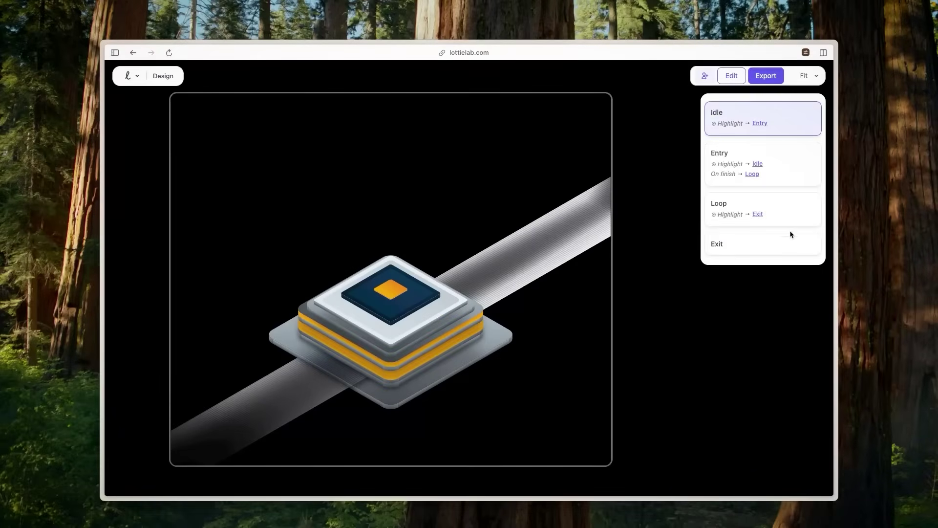
{"action": "left_click", "coordinate": [427, 297]}
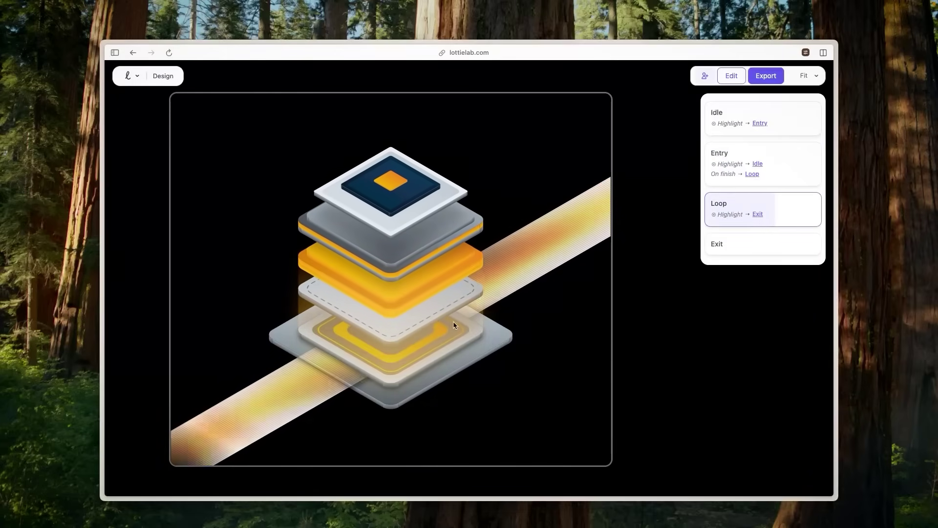
{"action": "left_click", "coordinate": [452, 325]}
{"action": "key", "text": "ctrl+Tab"}
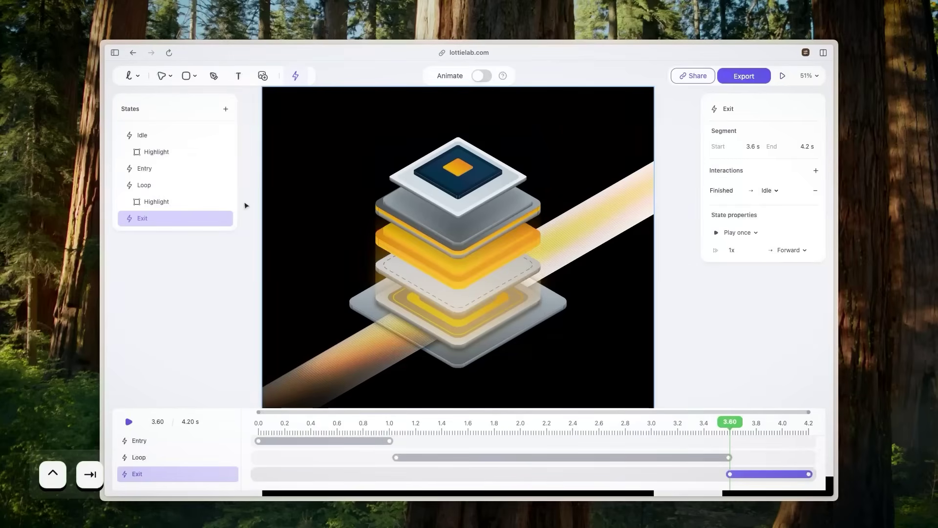
{"action": "key", "text": "ctrl+Tab"}
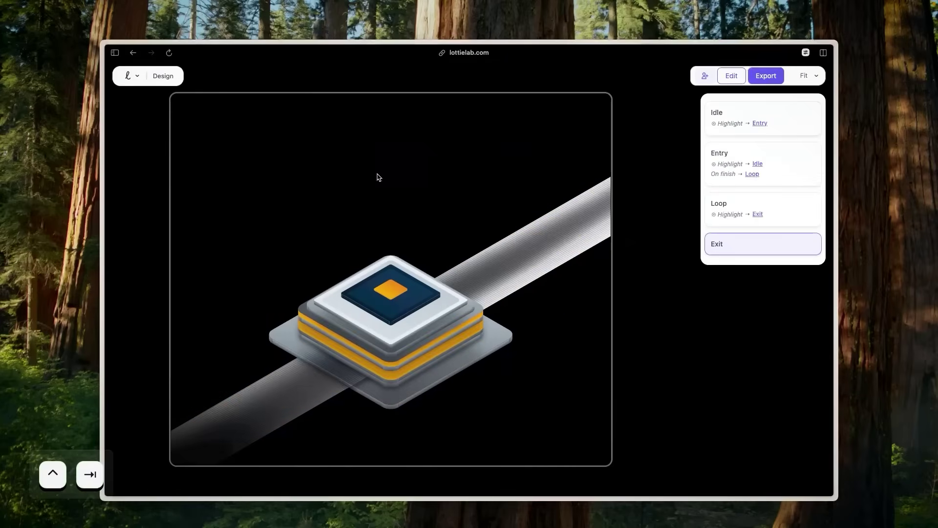
{"action": "left_click", "coordinate": [170, 52]}
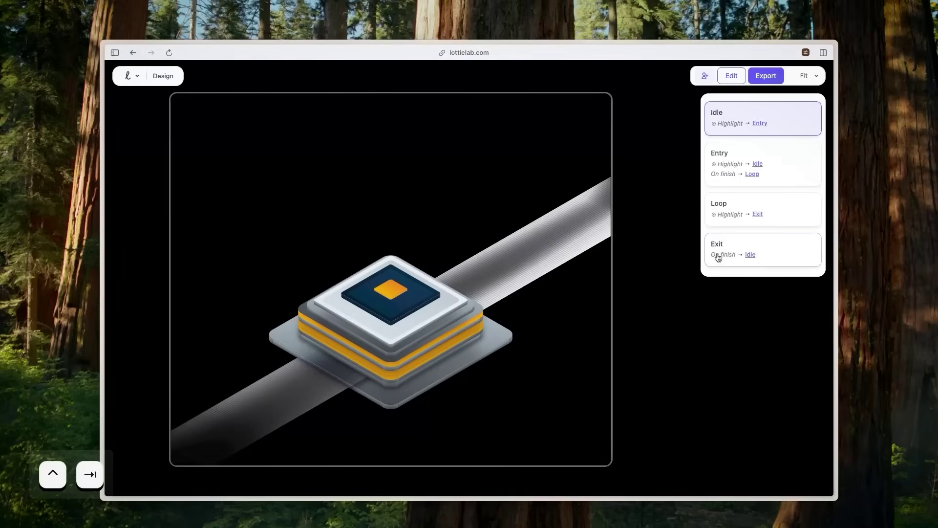
{"action": "mouse_move", "coordinate": [430, 310]}
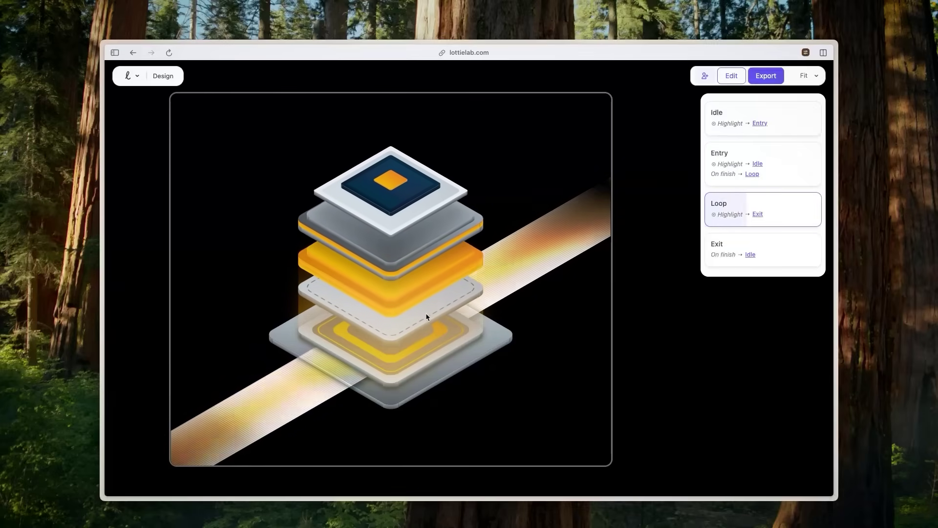
Switch to Figma and select the Main Piece group as the design for the Lottielab export plugin.
{"action": "mouse_move", "coordinate": [558, 360]}
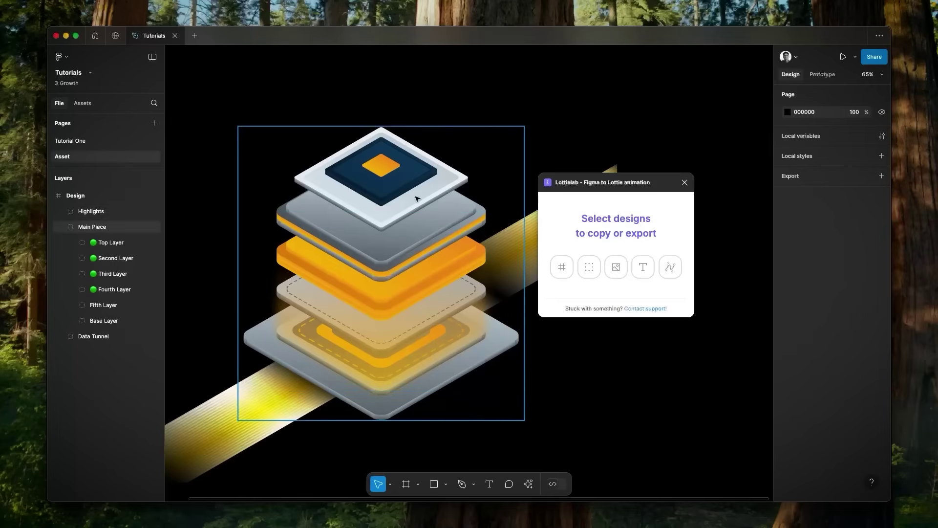
{"action": "left_click", "coordinate": [416, 198]}
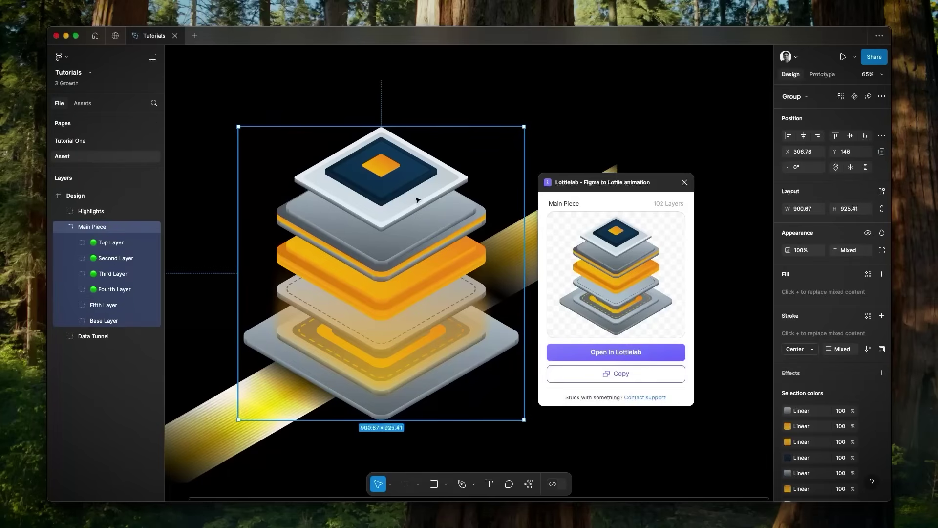
{"action": "key", "text": "space"}
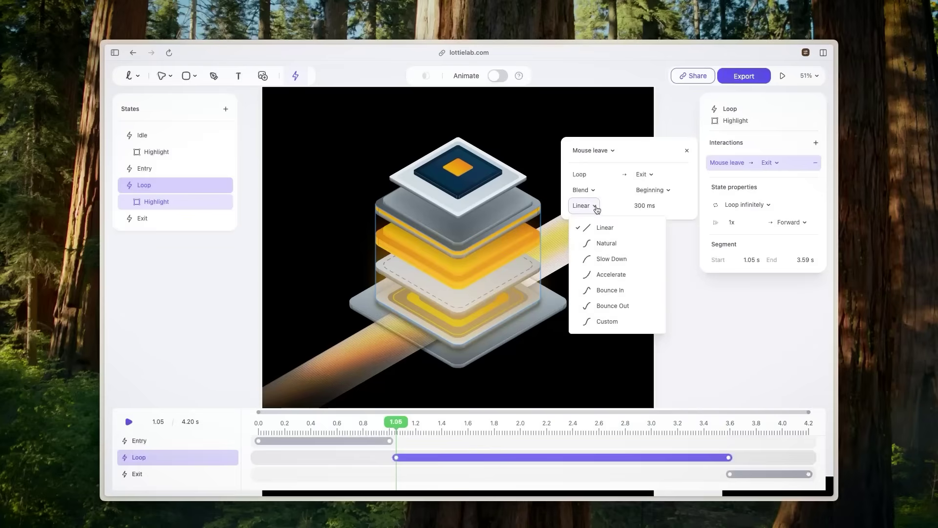
Set the easing of the Loop state's Mouse leave interaction to Natural and test the chip's hover behaviour in the preview.
{"action": "left_click", "coordinate": [607, 244]}
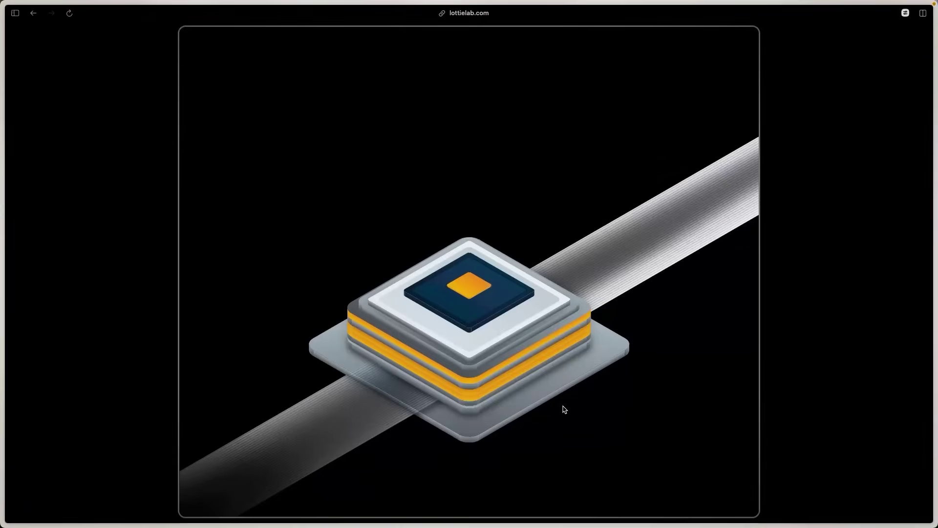
{"action": "mouse_move", "coordinate": [489, 306]}
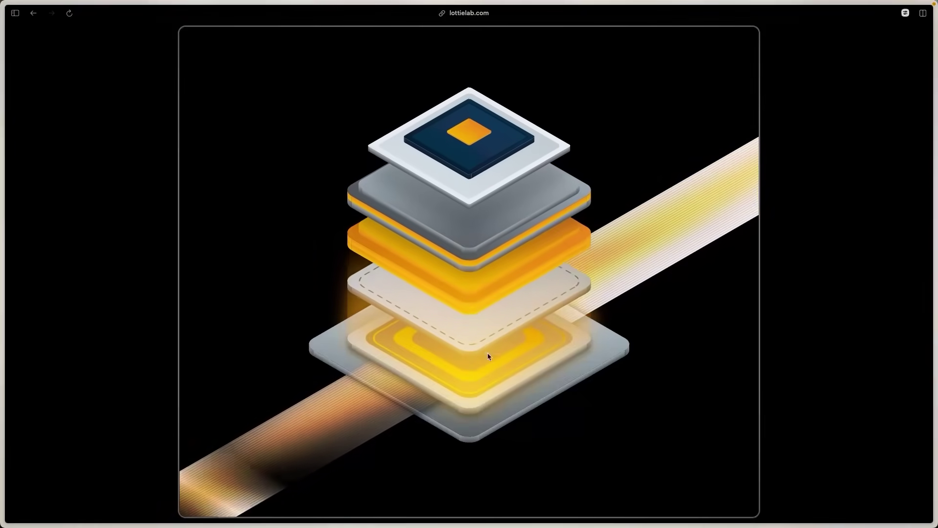
{"action": "mouse_move", "coordinate": [524, 279]}
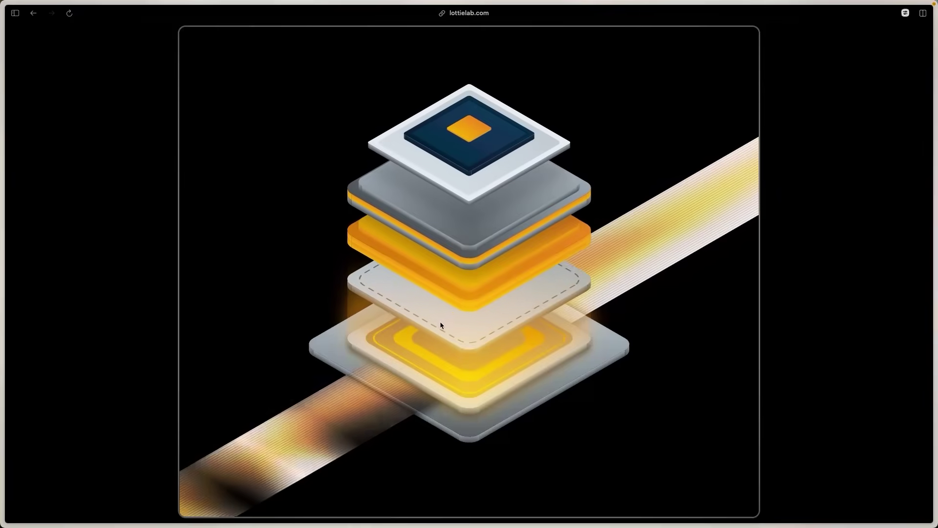
{"action": "mouse_move", "coordinate": [517, 319]}
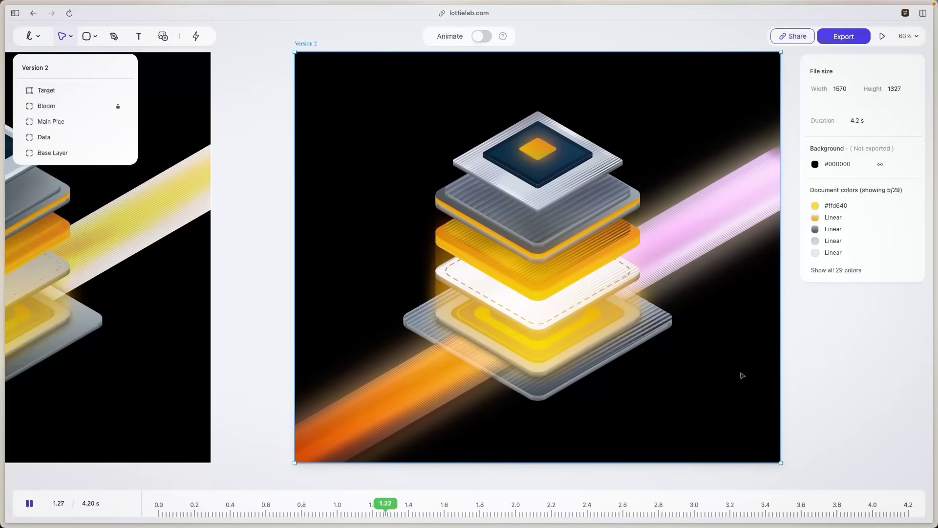
Examine the Version 2 chip animation playing beside the original version on the canvas.
{"action": "scroll", "coordinate": [738, 373], "scroll_direction": "down", "scroll_amount": 5}
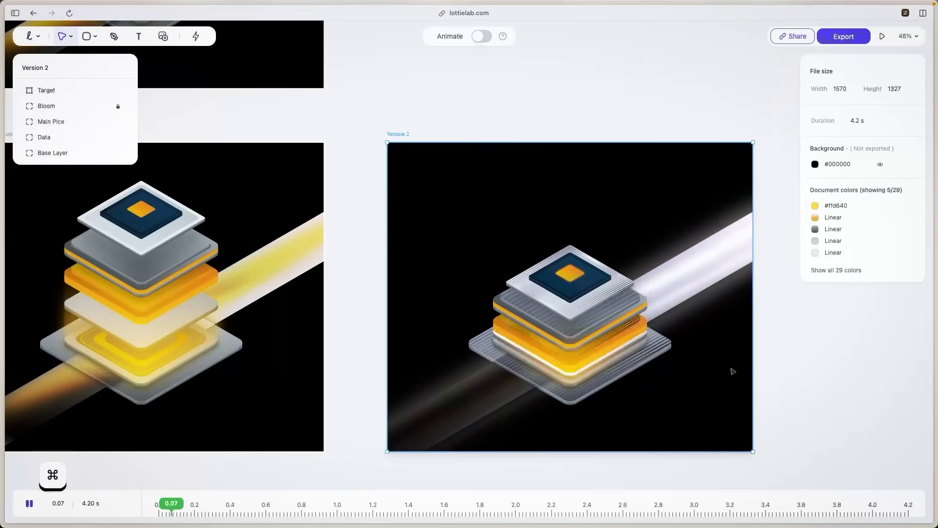
{"action": "left_click_drag", "start_coordinate": [733, 371], "coordinate": [701, 379]}
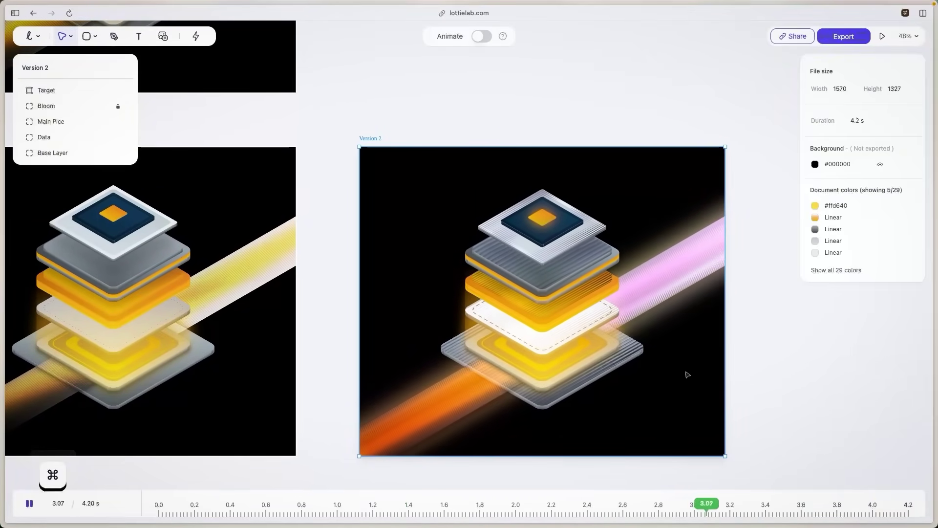